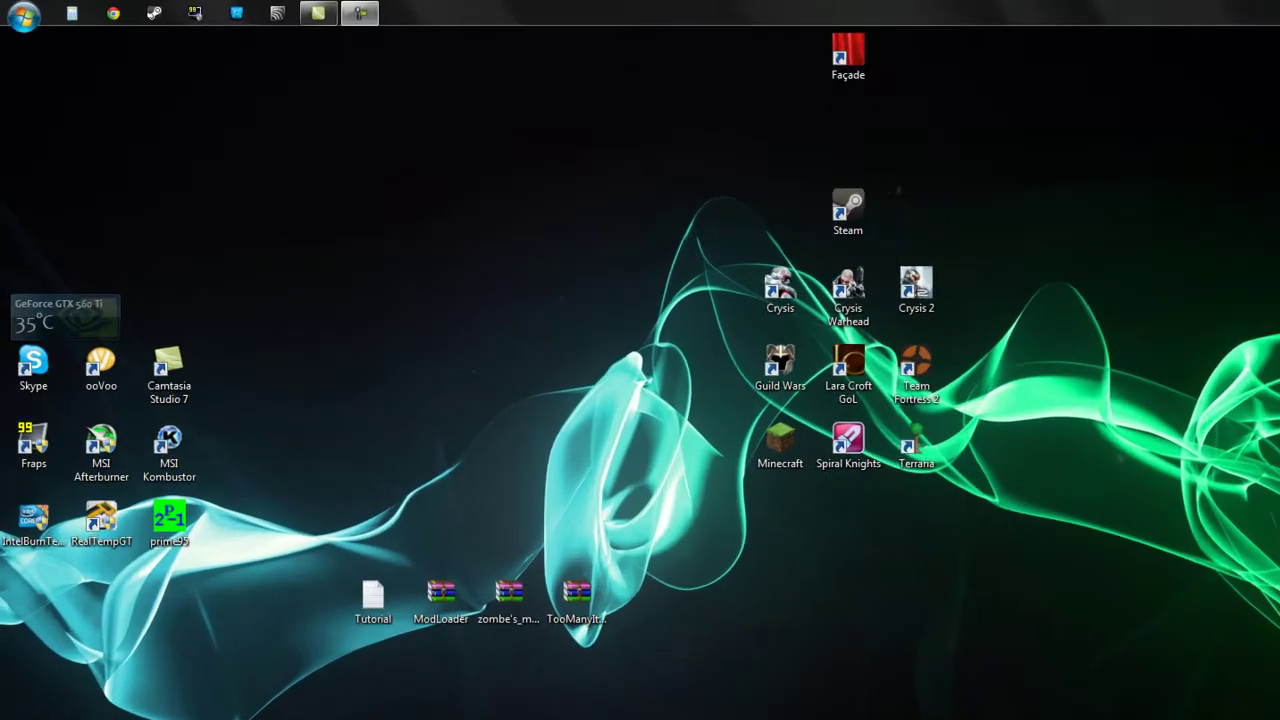
Run %appdata% to open the AppData Roaming folder in Explorer
key(super+r)
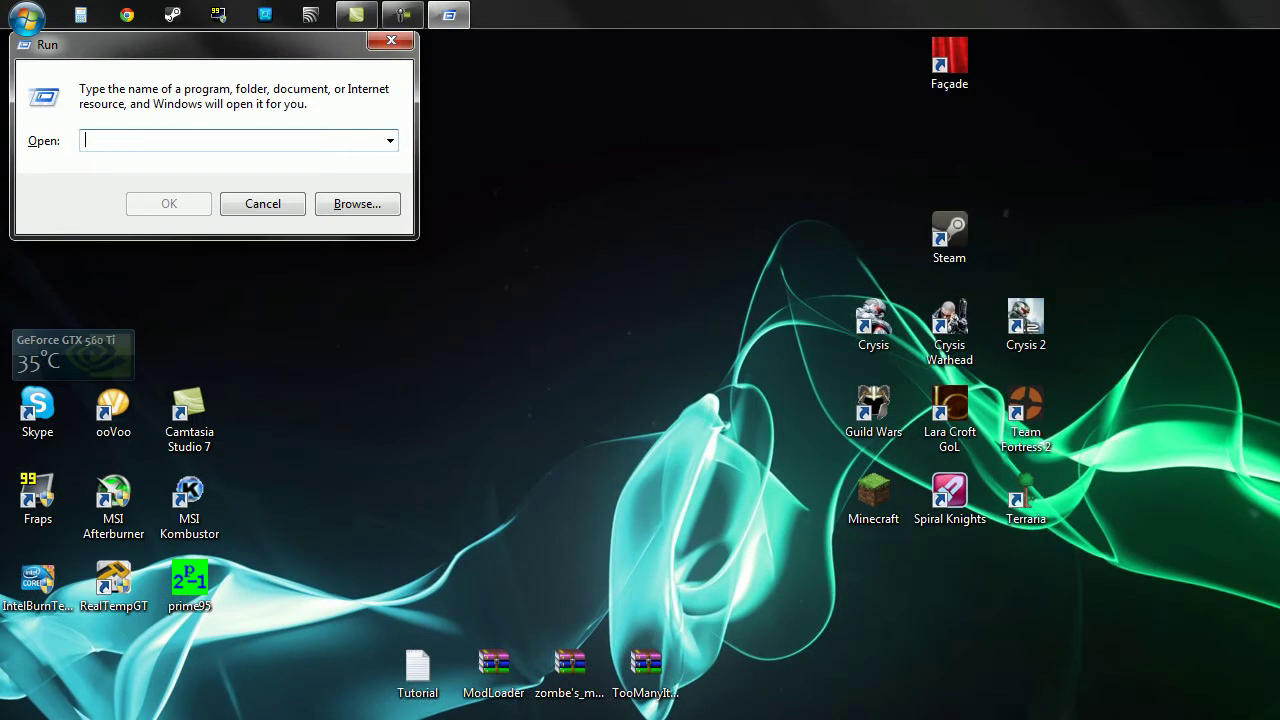
text(%appdata%)
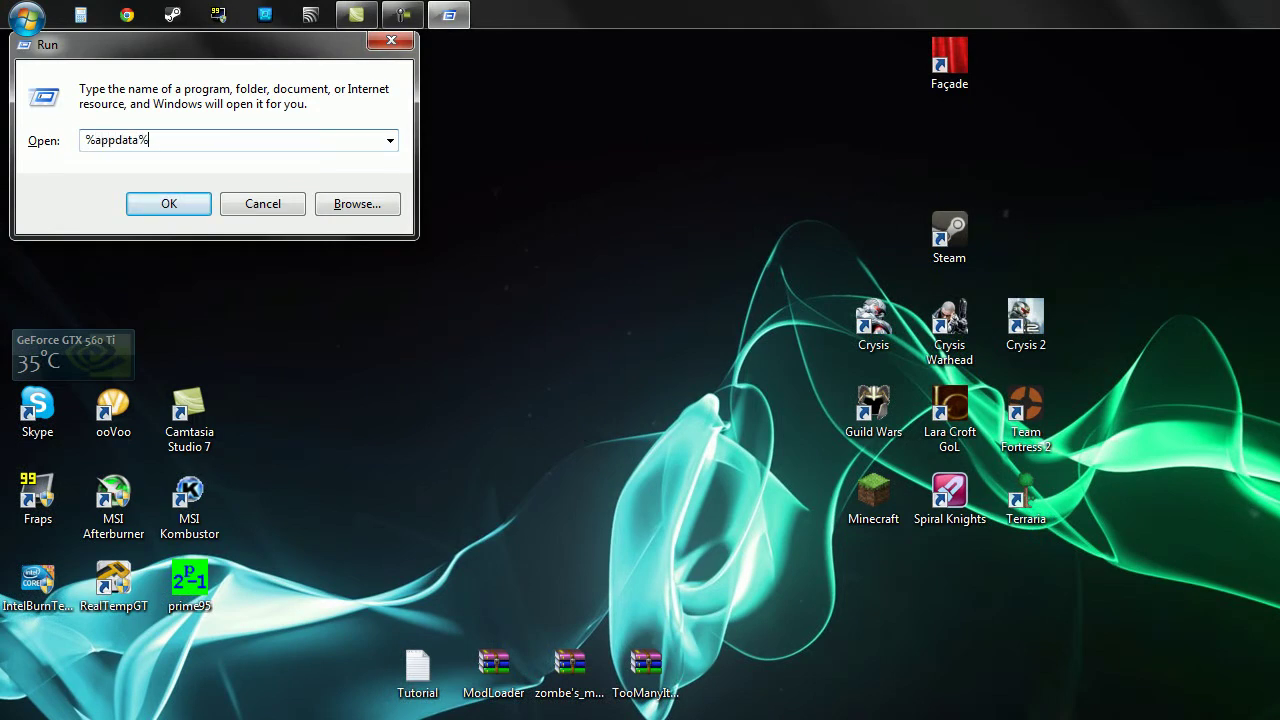
click(170, 205)
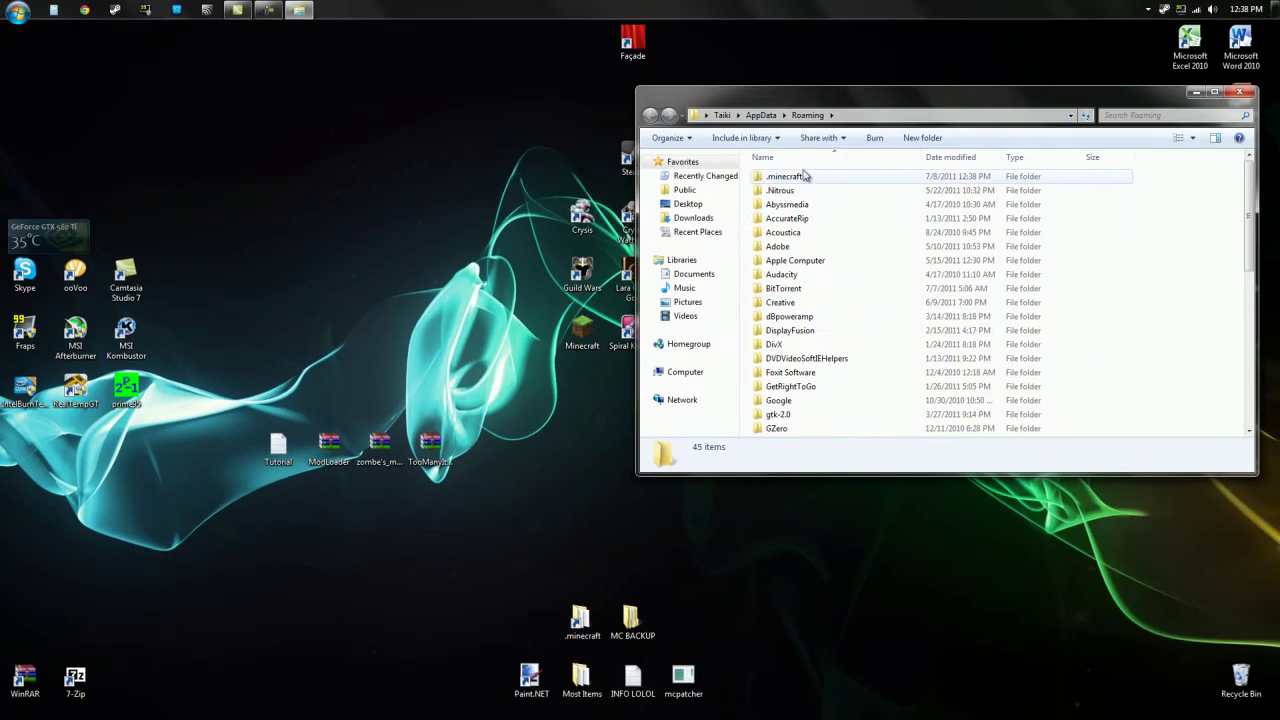
Inspect the .minecraft folder in AppData Roaming, then close the Roaming window
double_click(814, 177)
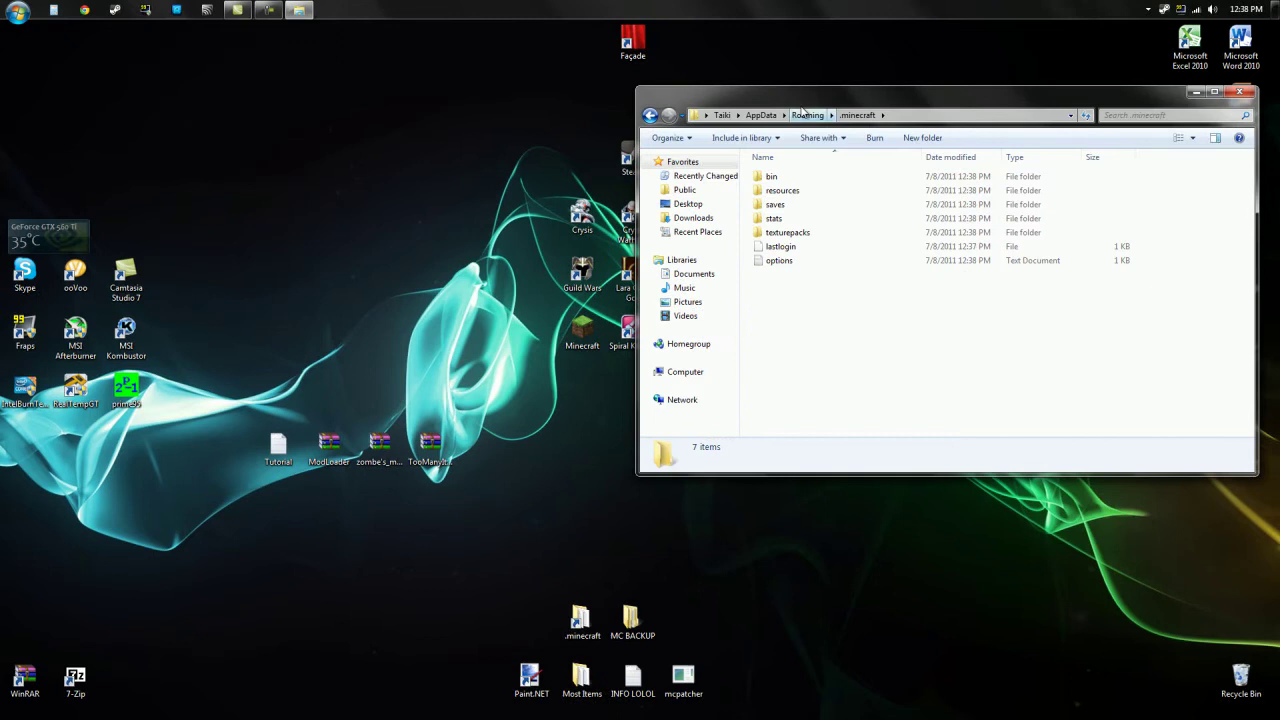
click(761, 115)
double_click(795, 206)
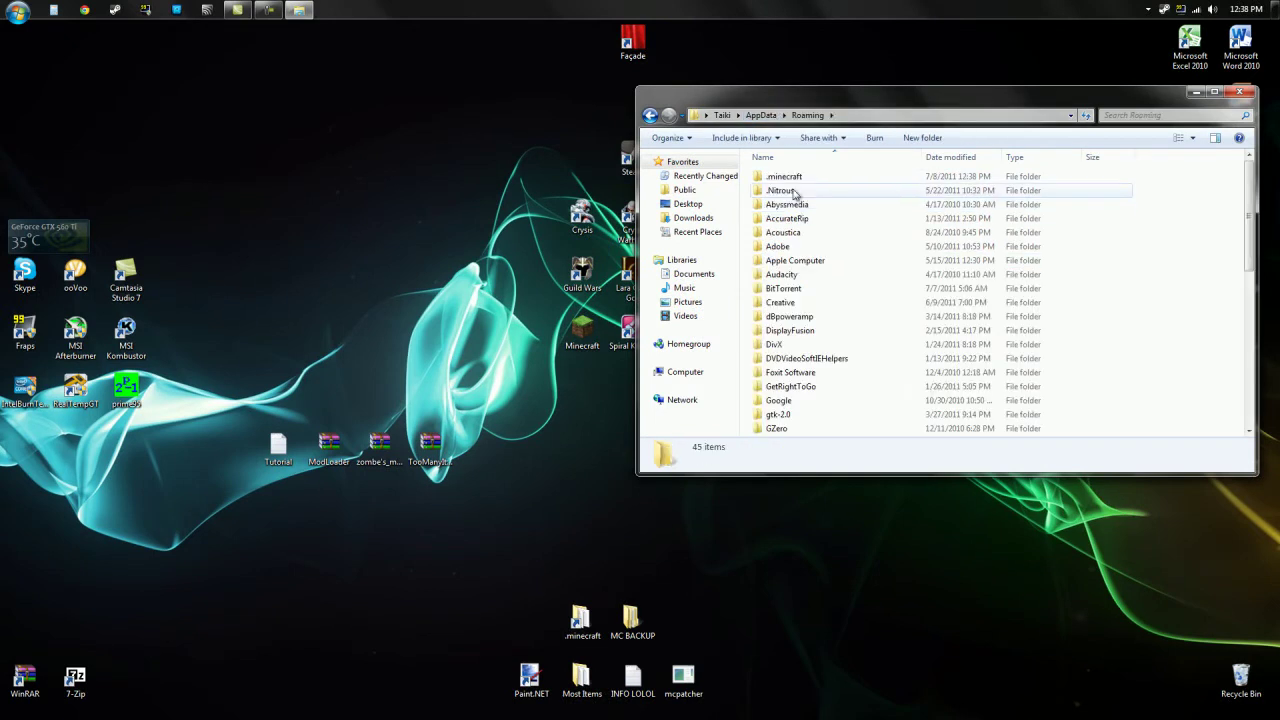
double_click(806, 178)
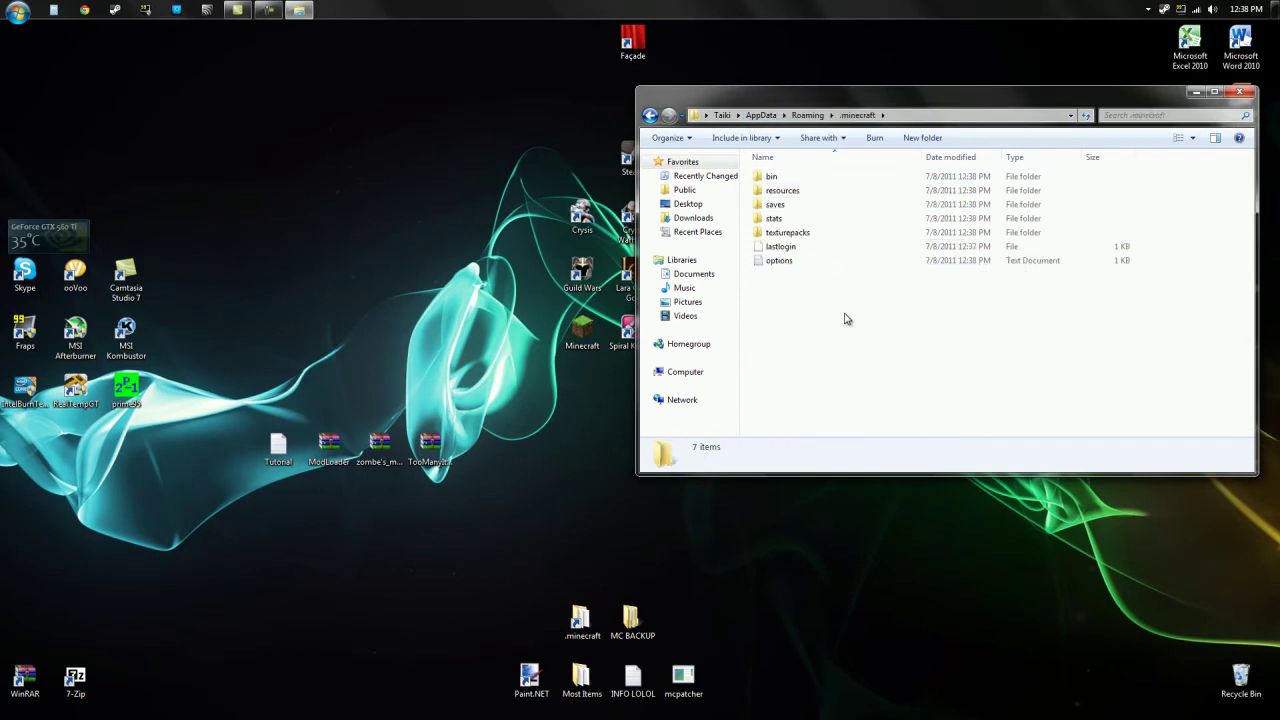
key(BackSpace)
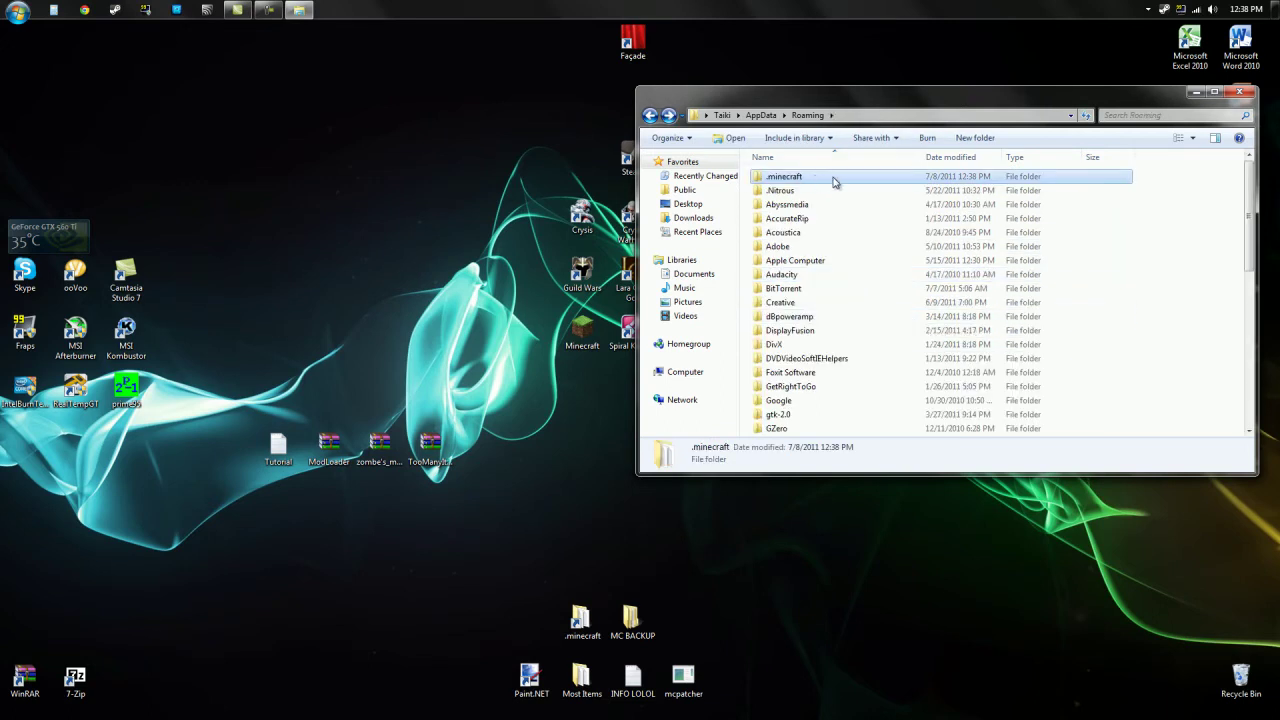
click(1237, 95)
Look inside the backed-up .minecraft in MC BACKUP and close that window
double_click(631, 620)
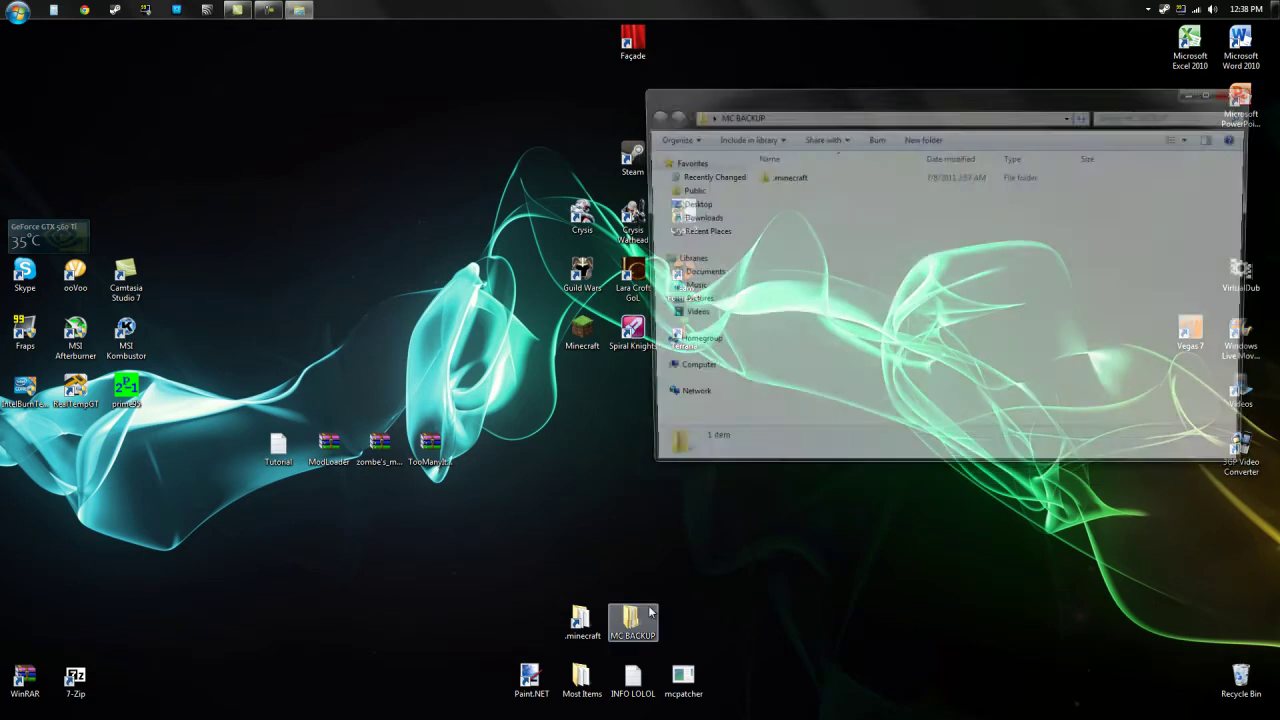
double_click(838, 177)
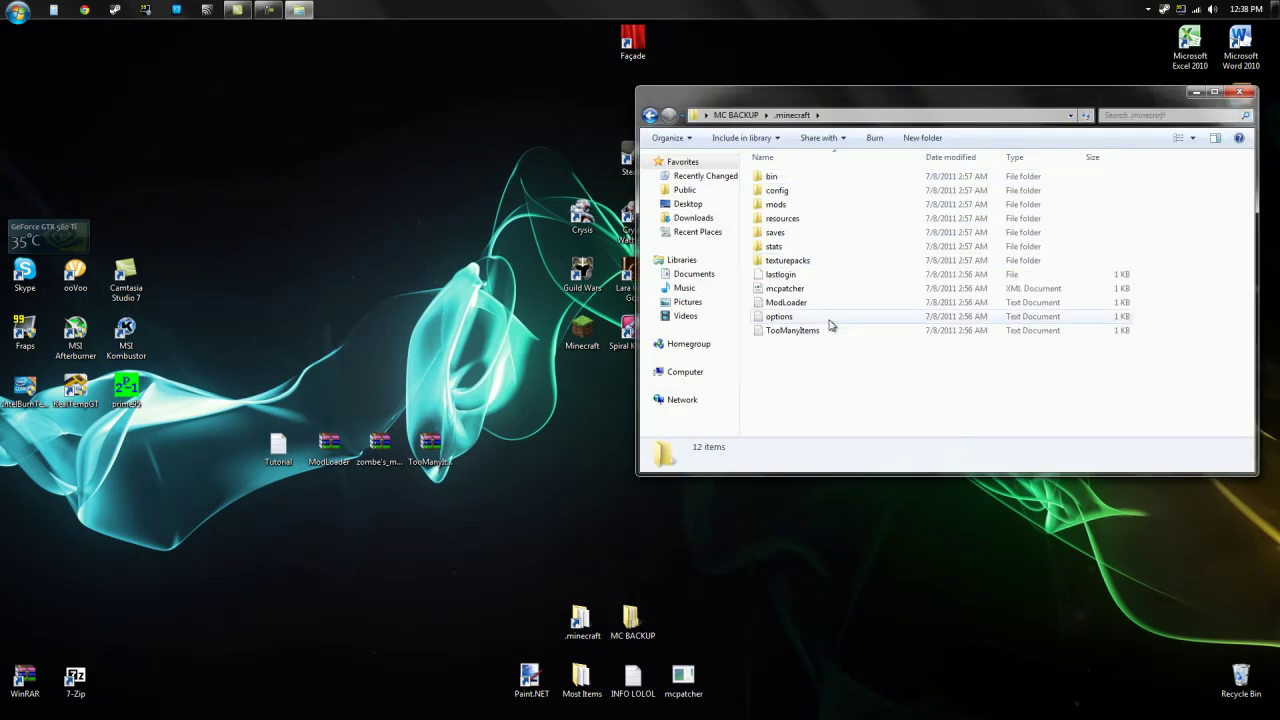
click(1239, 91)
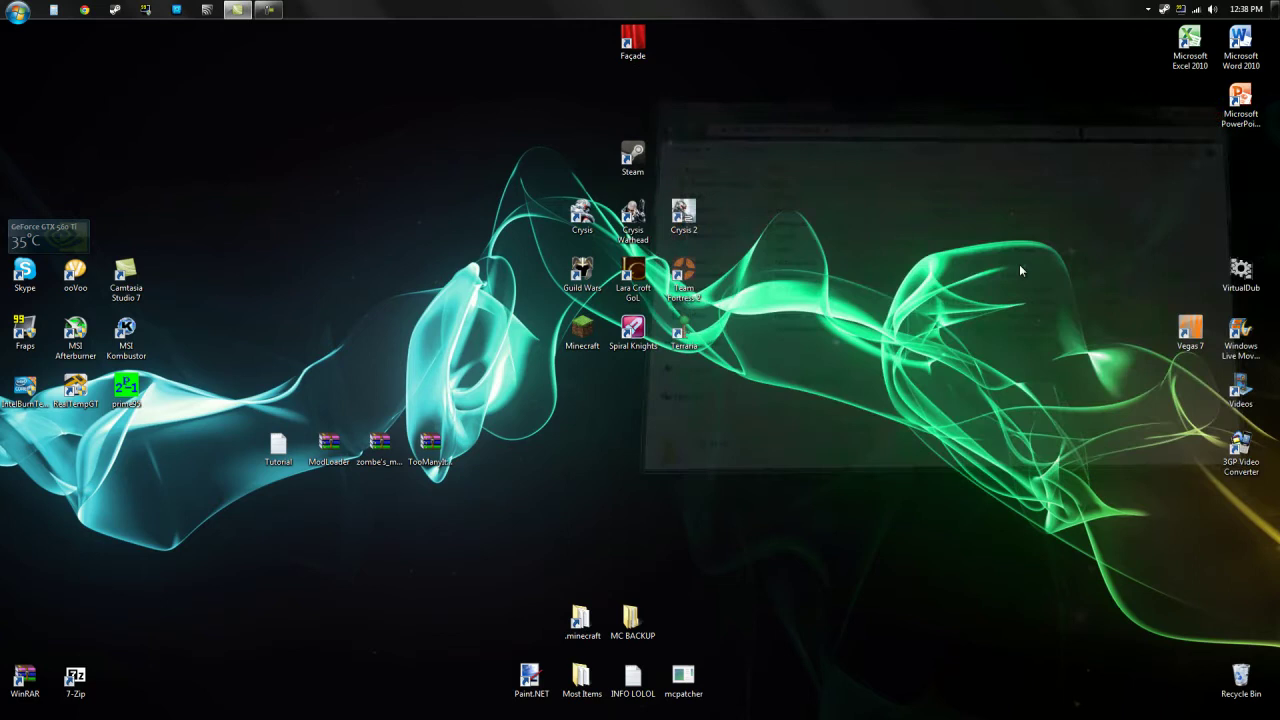
mouse_move(333, 460)
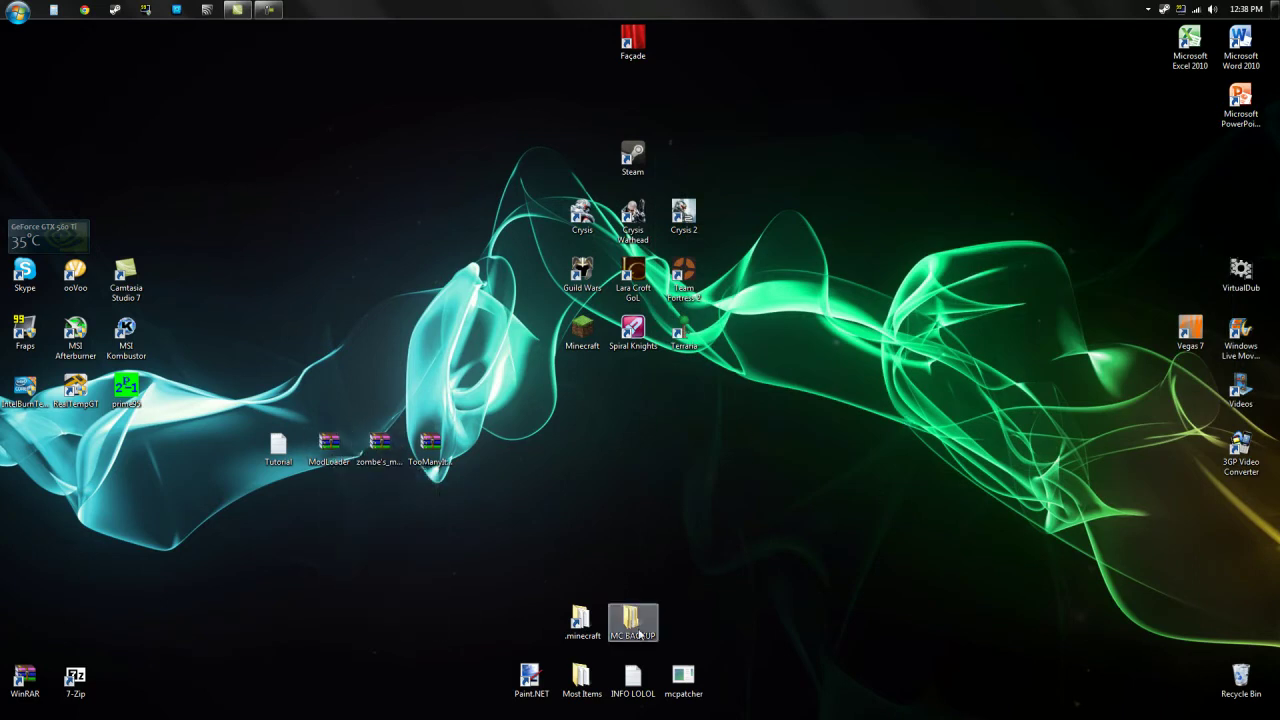
Open the bin folder of the desktop .minecraft folder and nudge its window upward
double_click(580, 618)
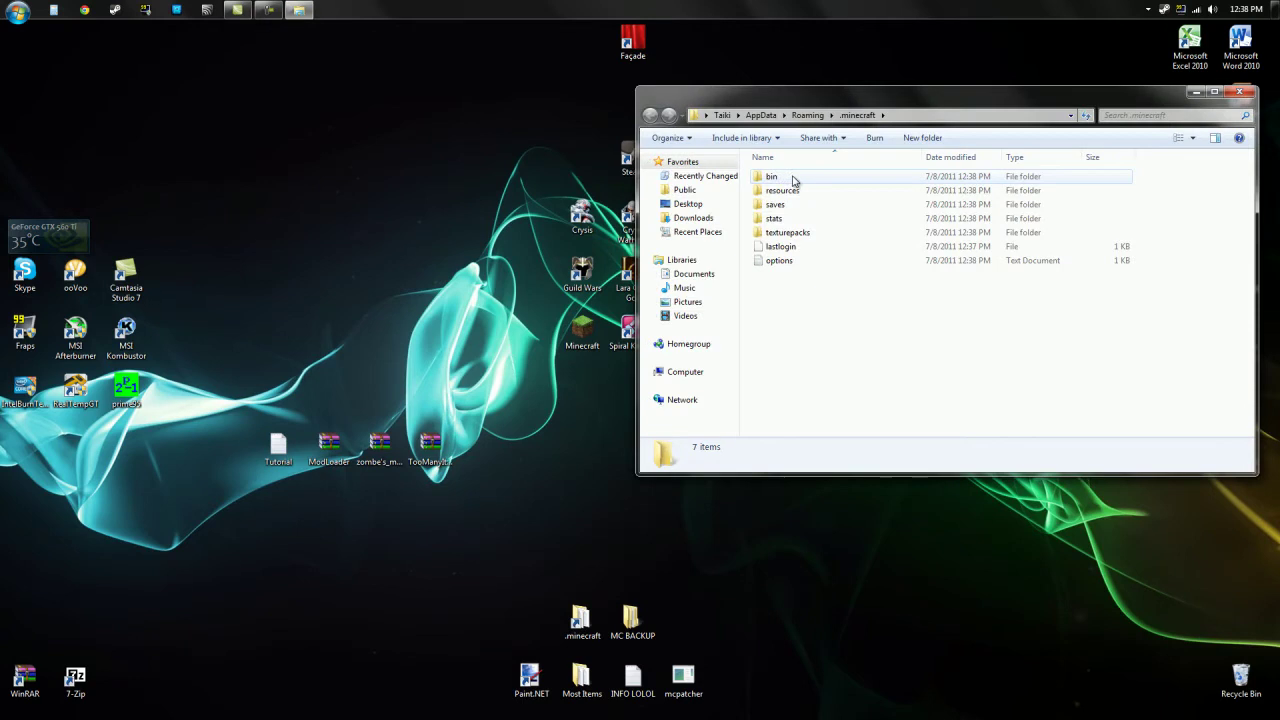
double_click(793, 178)
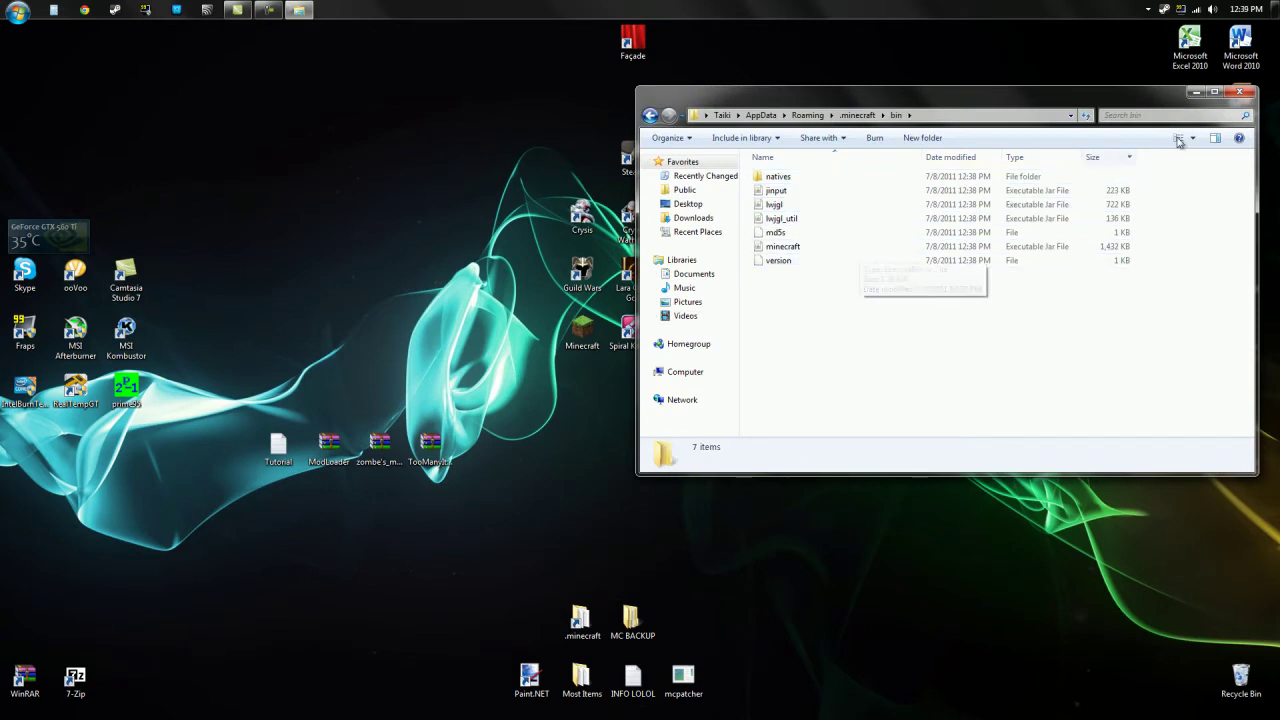
drag(1124, 104, 1138, 42)
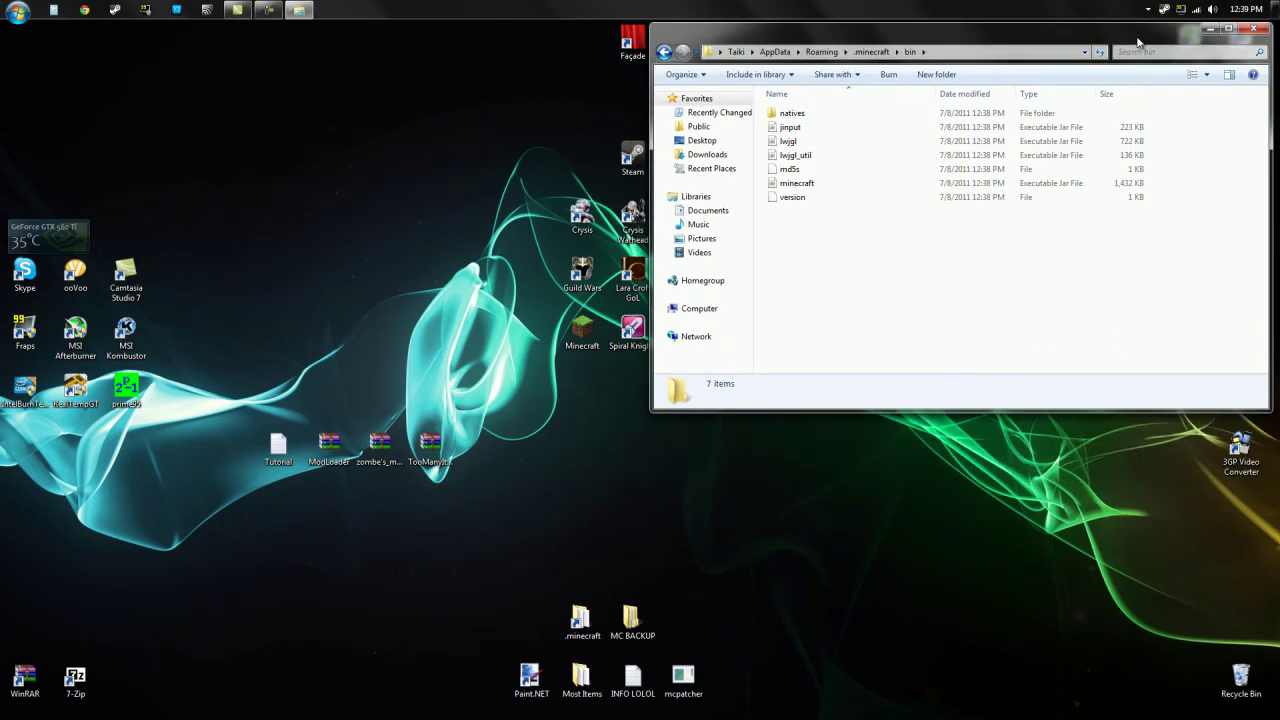
Run mcpatcher.exe past the security warning, then close Minecraft Patcher
double_click(683, 677)
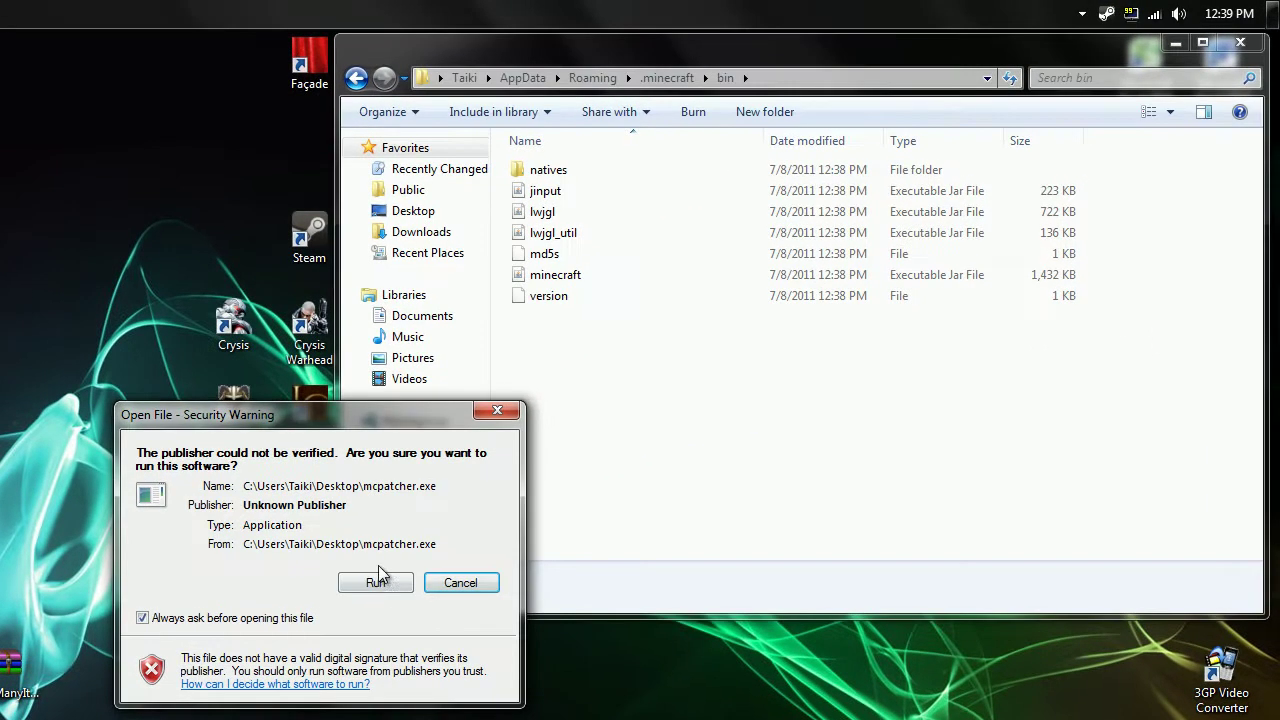
click(675, 388)
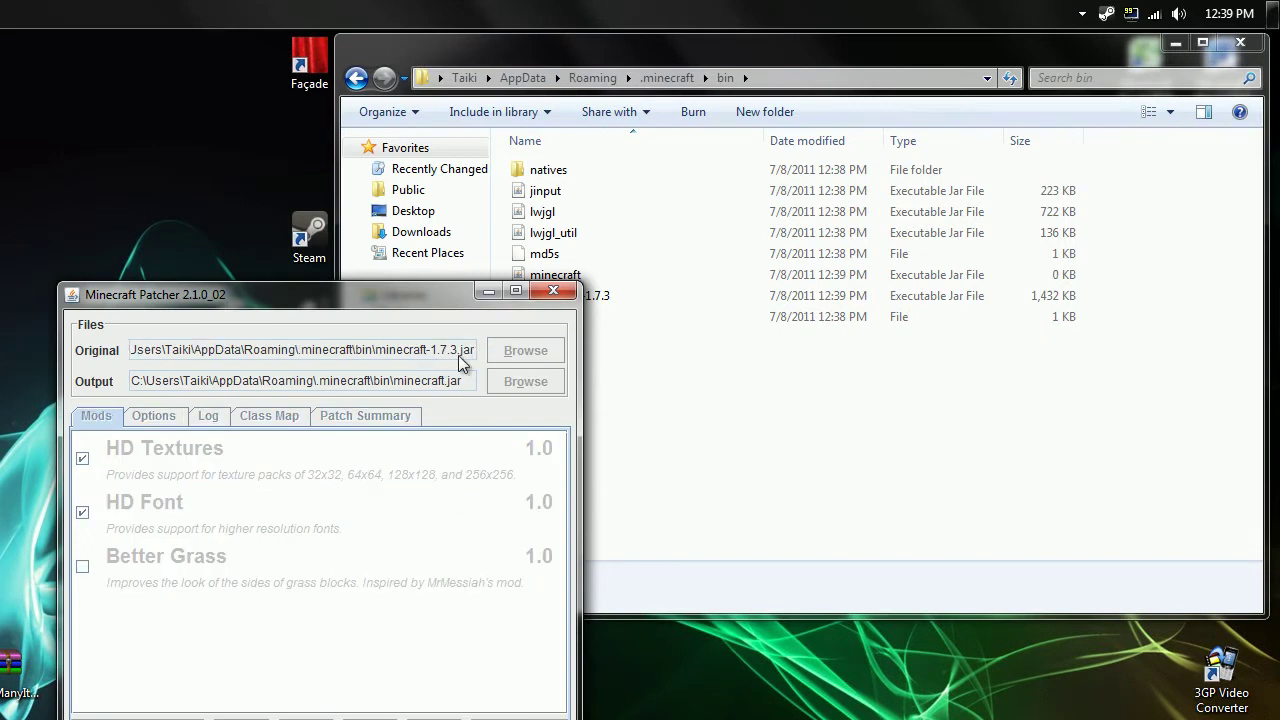
drag(474, 285, 400, 306)
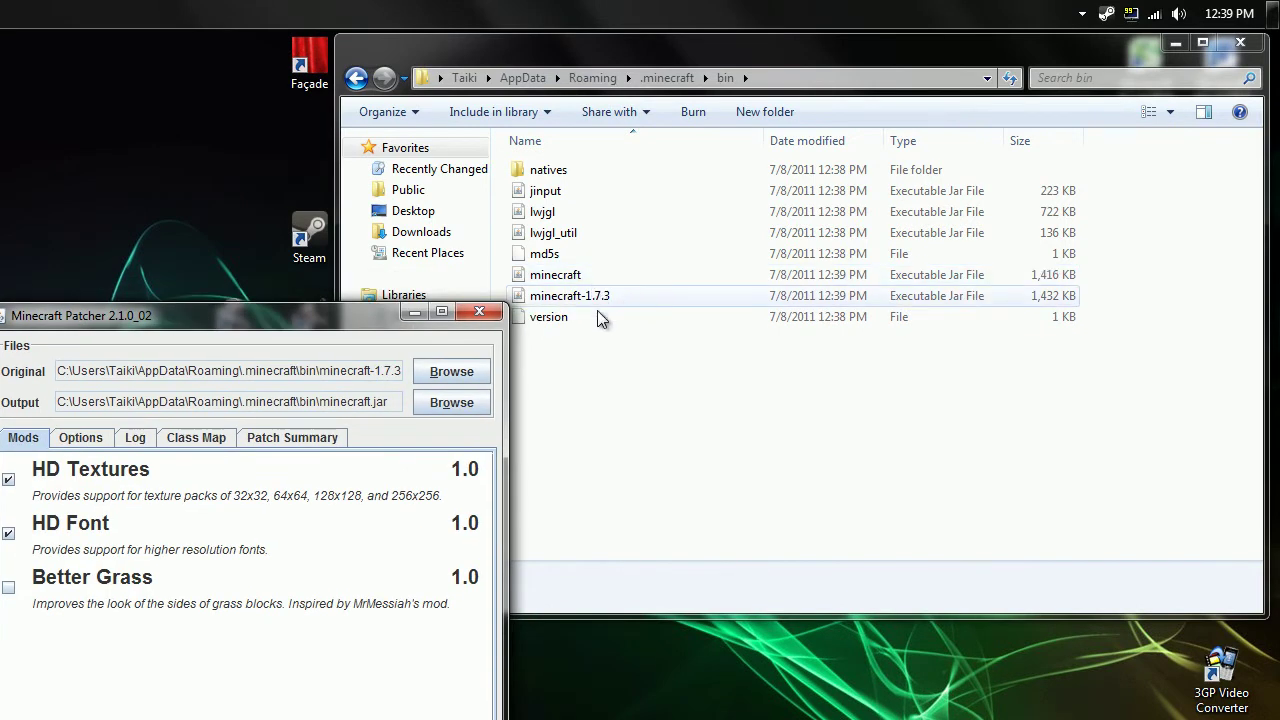
click(479, 313)
Open the minecraft-1.7.3 jar with WinRAR archiver
click(585, 300)
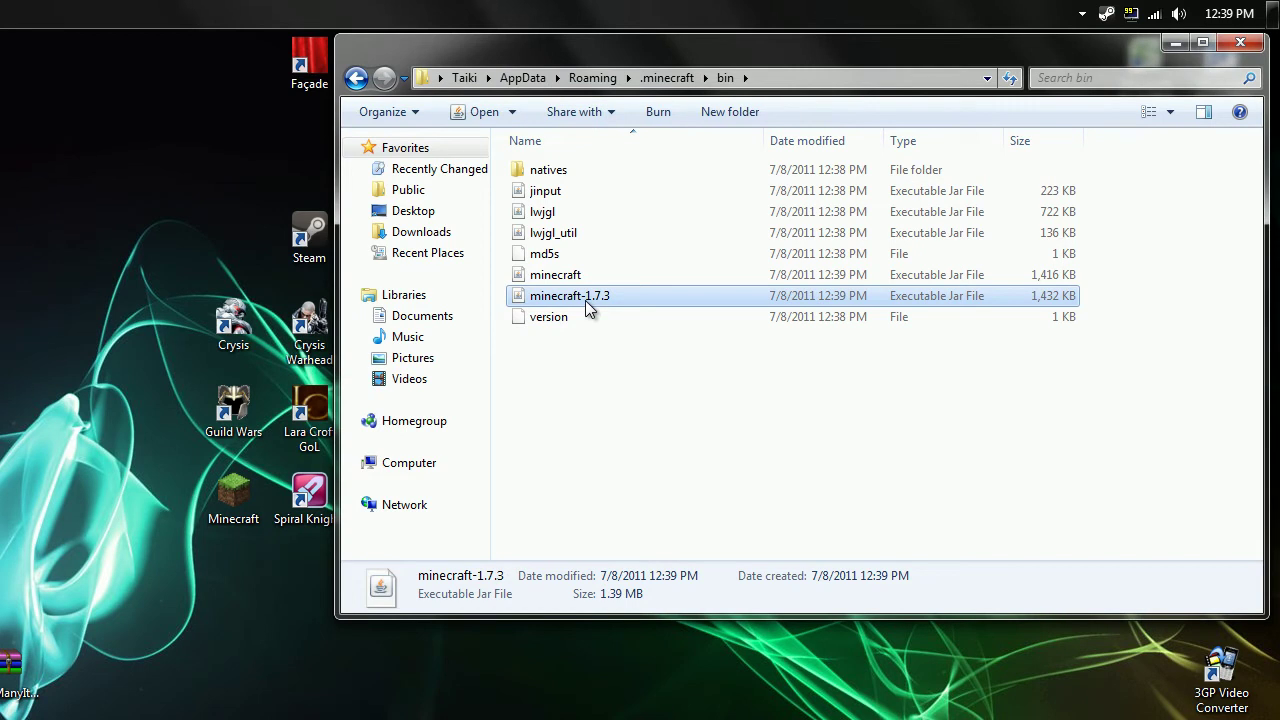
right_click(585, 300)
mouse_move(840, 406)
click(940, 427)
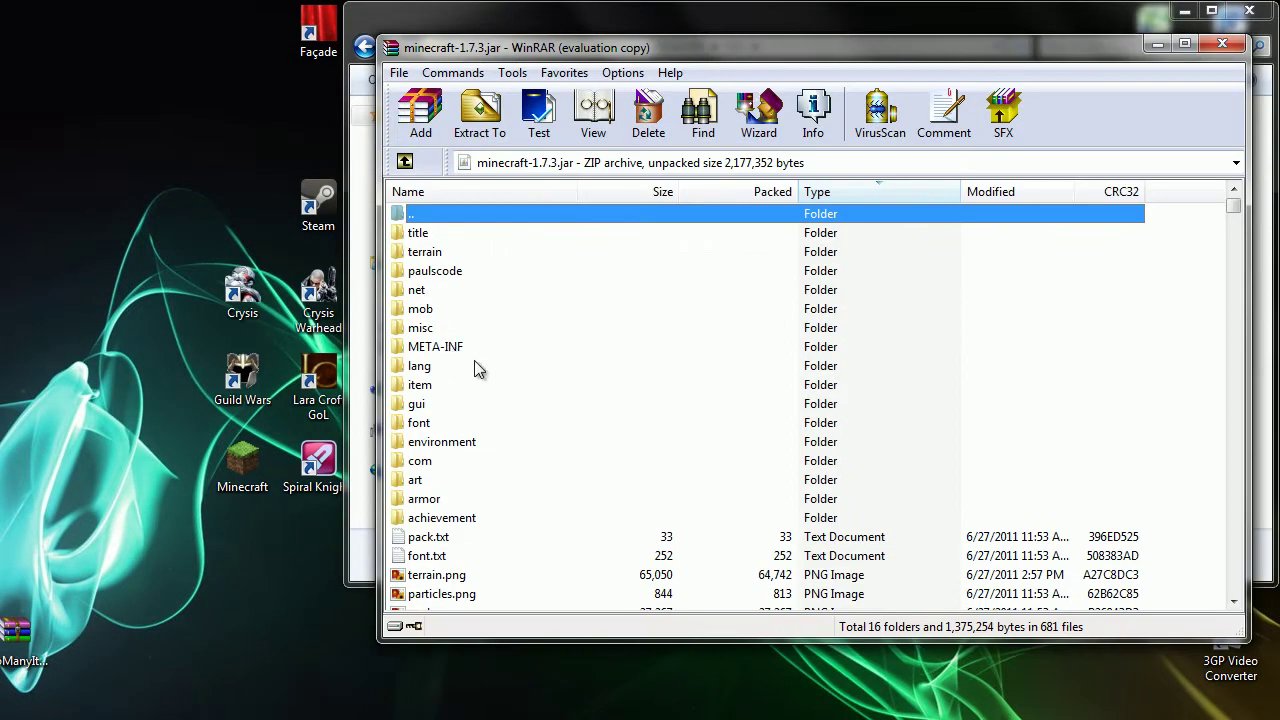
Delete the META-INF folder from minecraft-1.7.3.jar after dismissing the license reminder
click(918, 350)
click(440, 346)
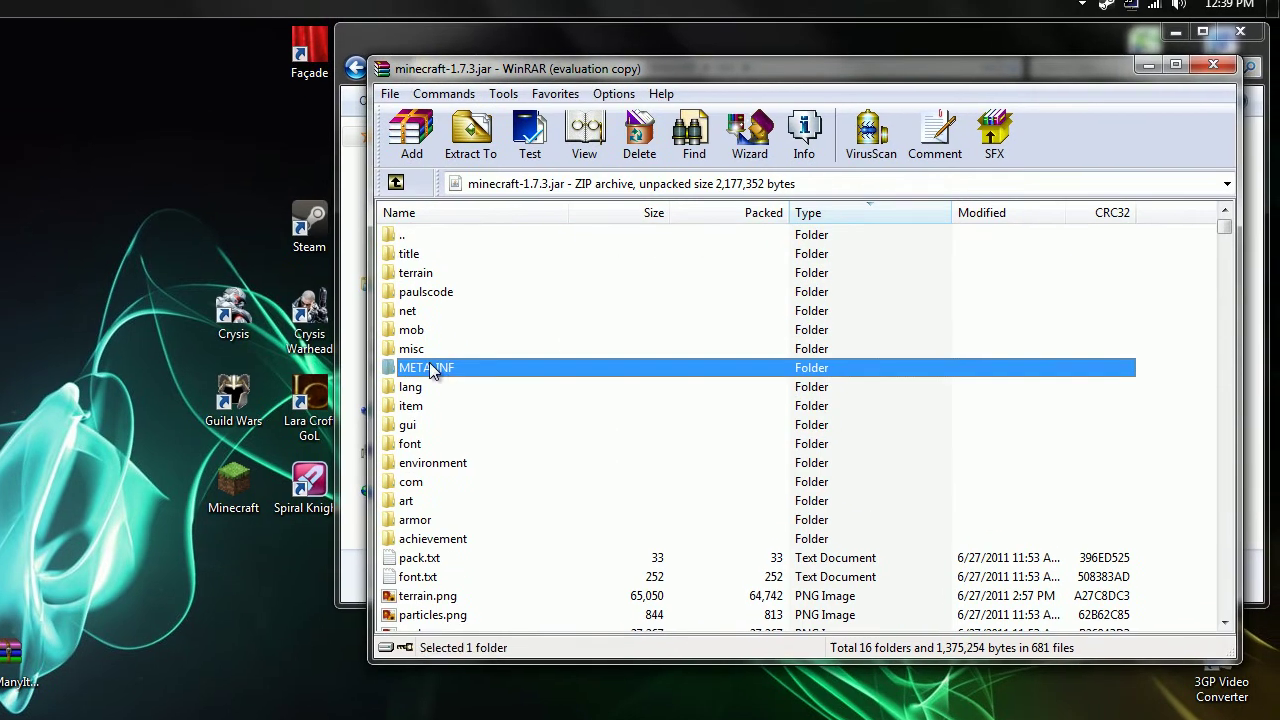
right_click(440, 346)
click(492, 494)
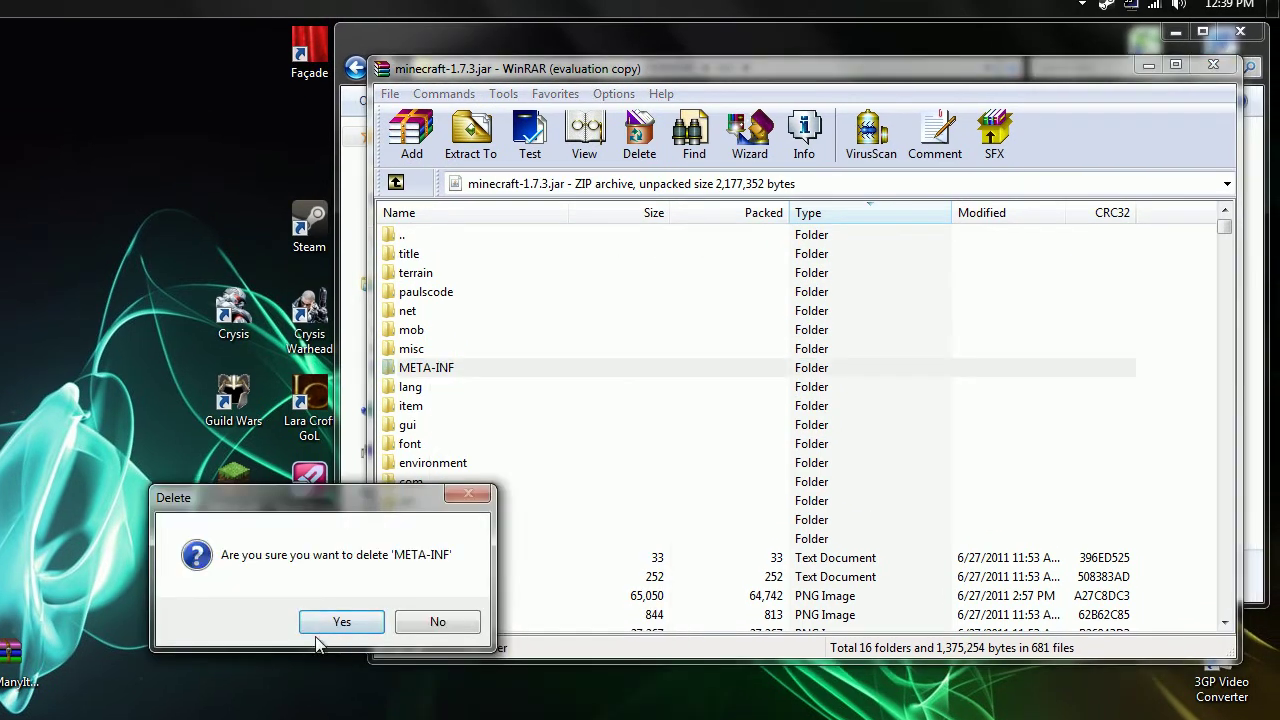
click(342, 617)
click(1205, 350)
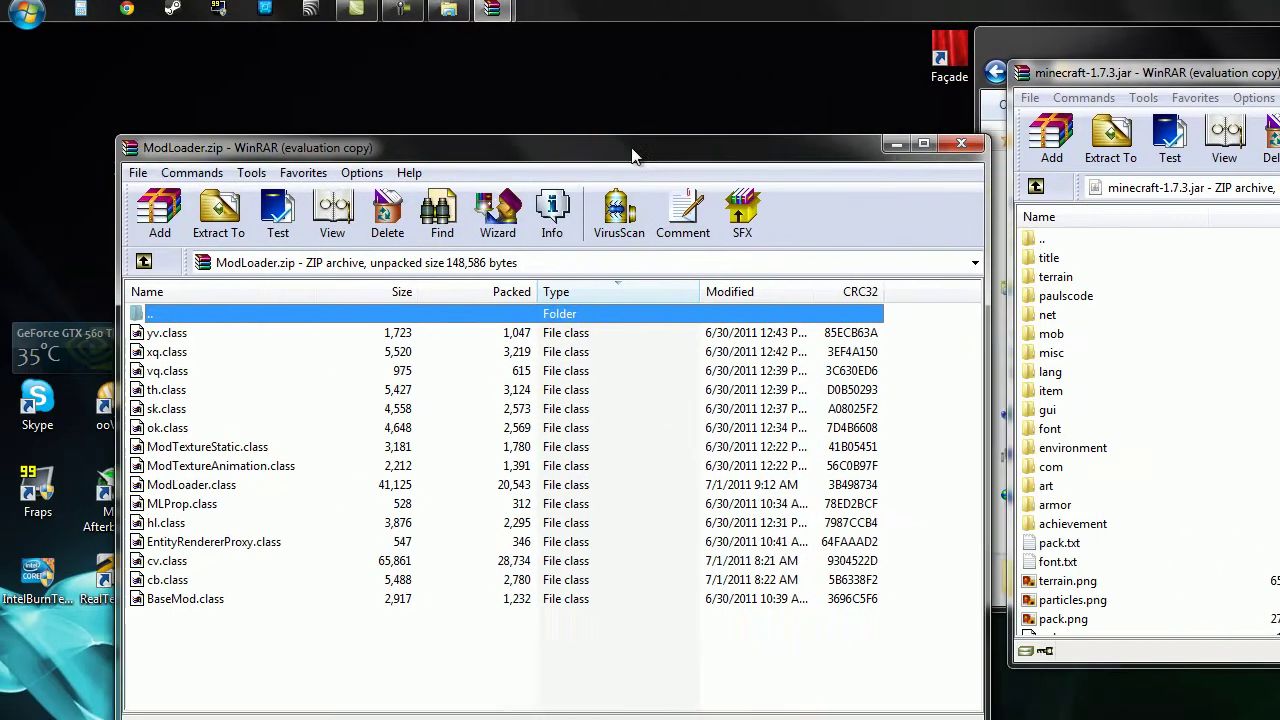
Add all 15 ModLoader files into minecraft-1.7.3.jar, then close ModLoader.zip
drag(632, 155, 547, 76)
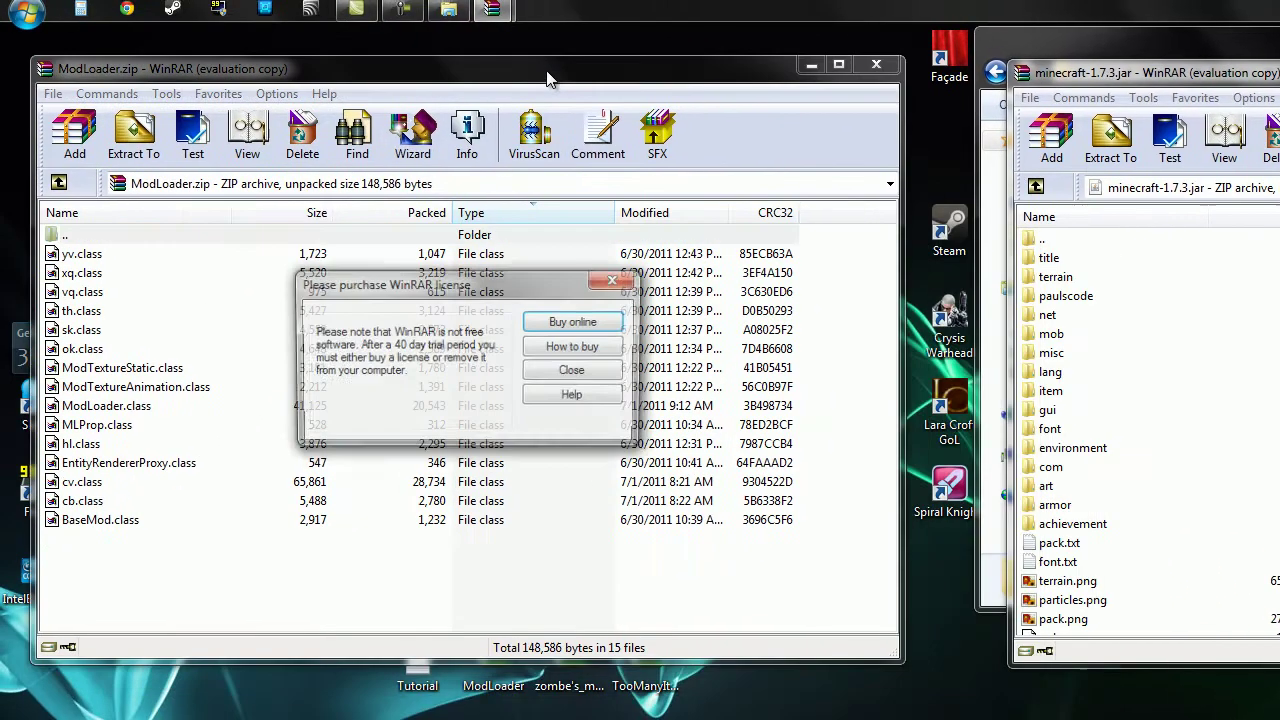
click(574, 371)
drag(528, 68, 574, 68)
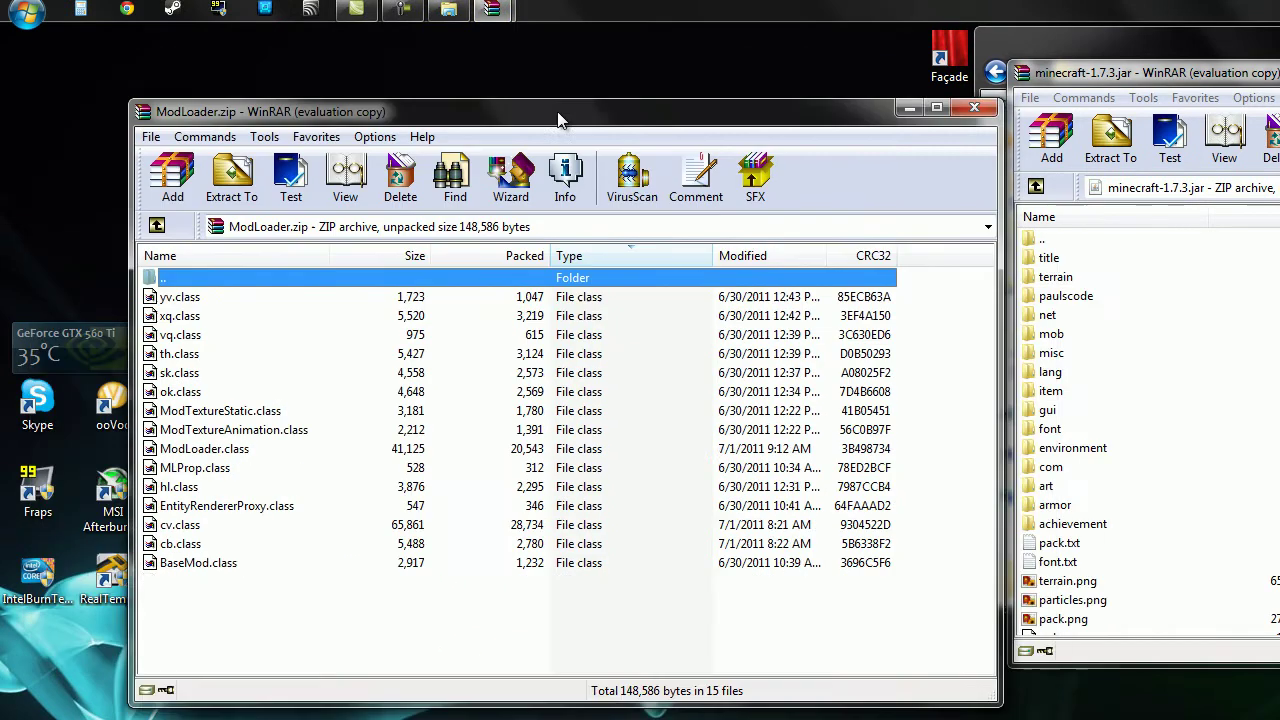
mouse_move(356, 586)
mouse_down()
mouse_move(315, 558)
mouse_move(160, 255)
mouse_move(183, 253)
mouse_up()
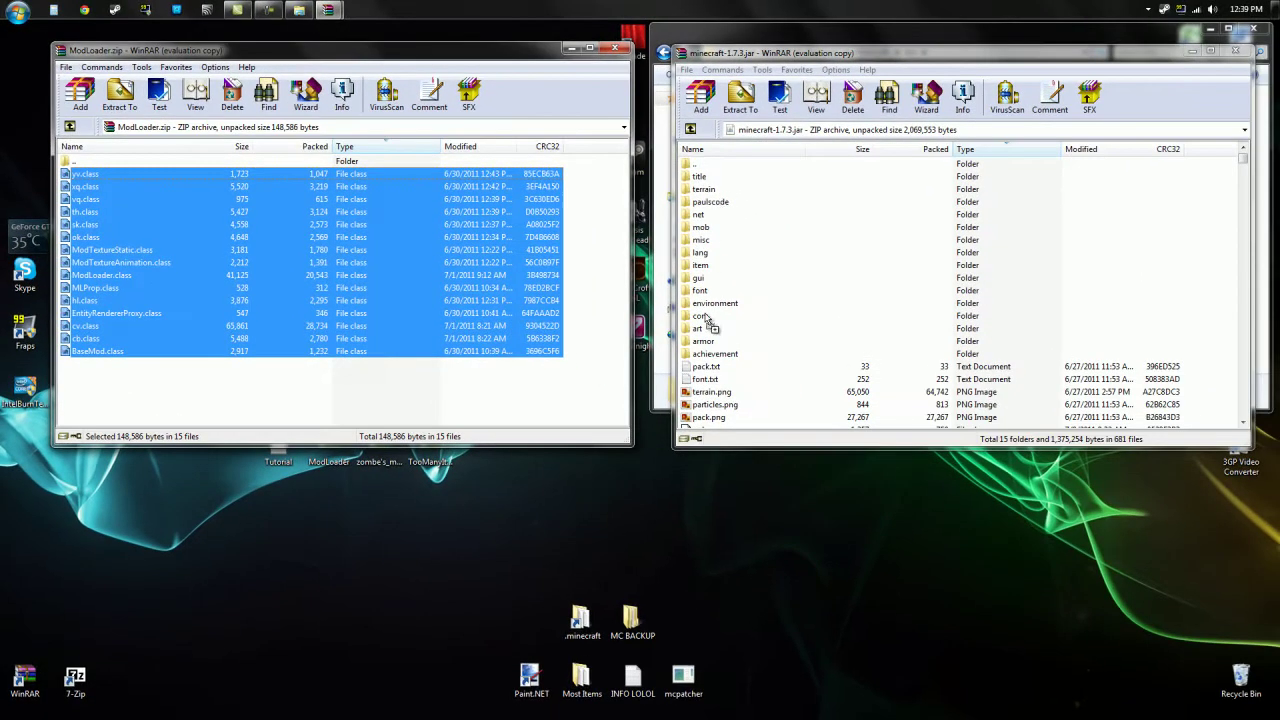
mouse_move(693, 297)
mouse_down()
mouse_move(721, 336)
mouse_move(718, 175)
mouse_move(722, 223)
mouse_up()
drag(745, 352, 1219, 372)
drag(1214, 287, 1228, 302)
click(974, 366)
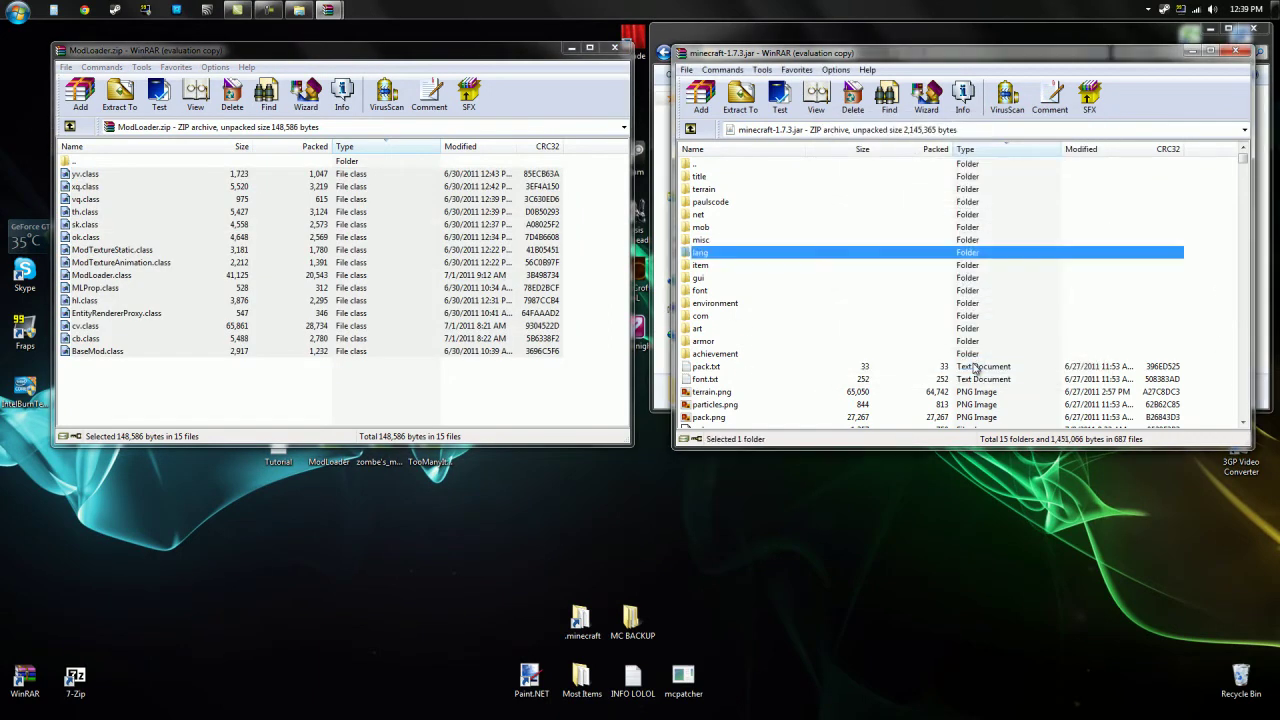
click(615, 49)
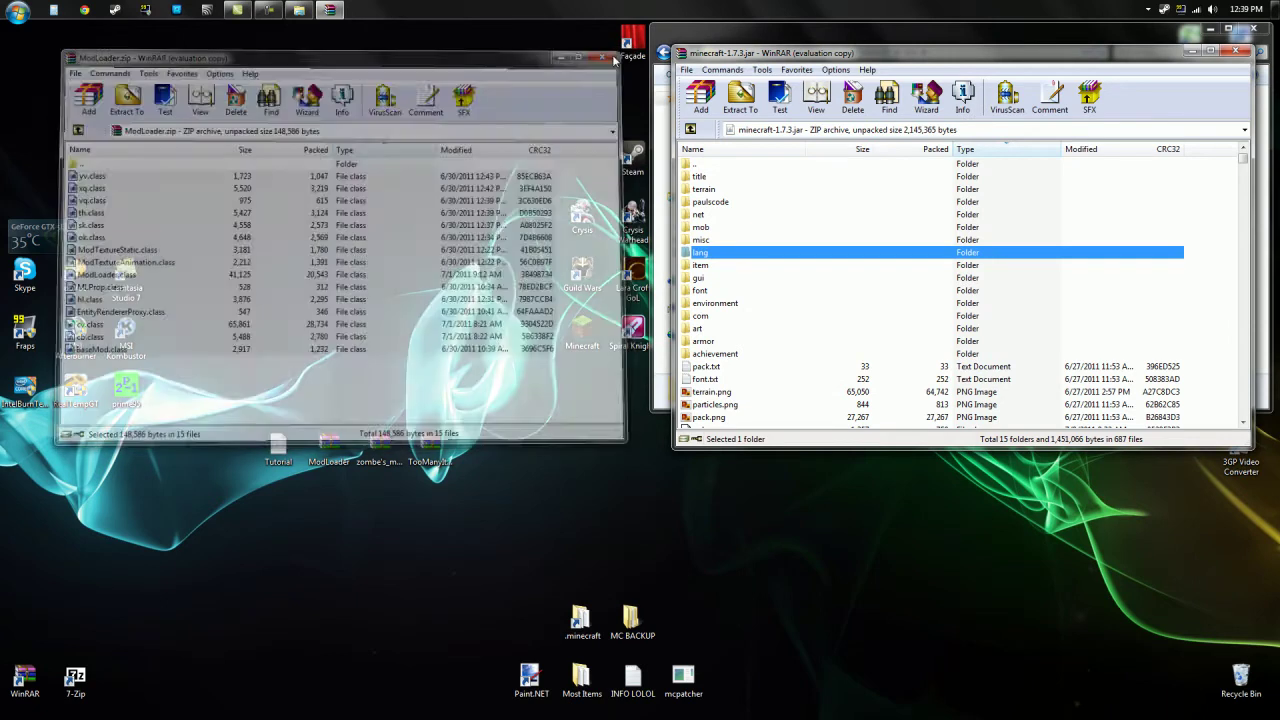
Open zombe's_modpack-v4.28_MC.beta.1.7_01.zip, browse its classes folder, then open readme.html
double_click(390, 453)
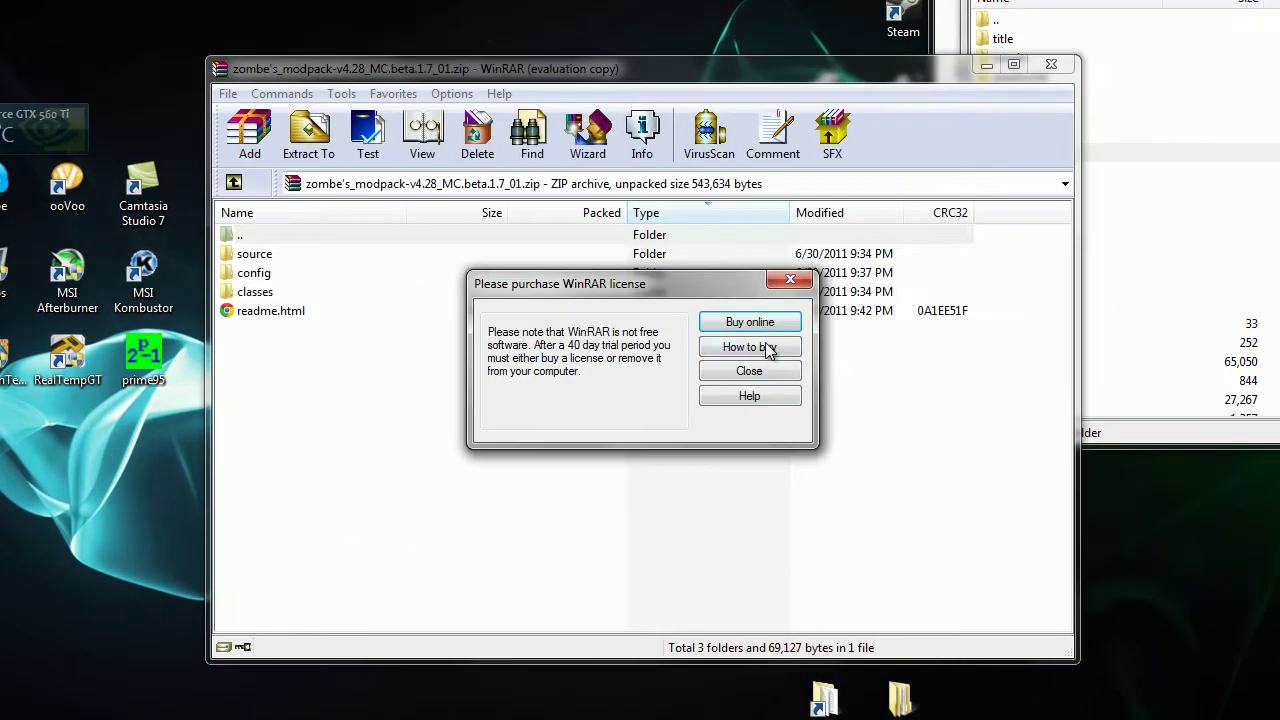
click(769, 372)
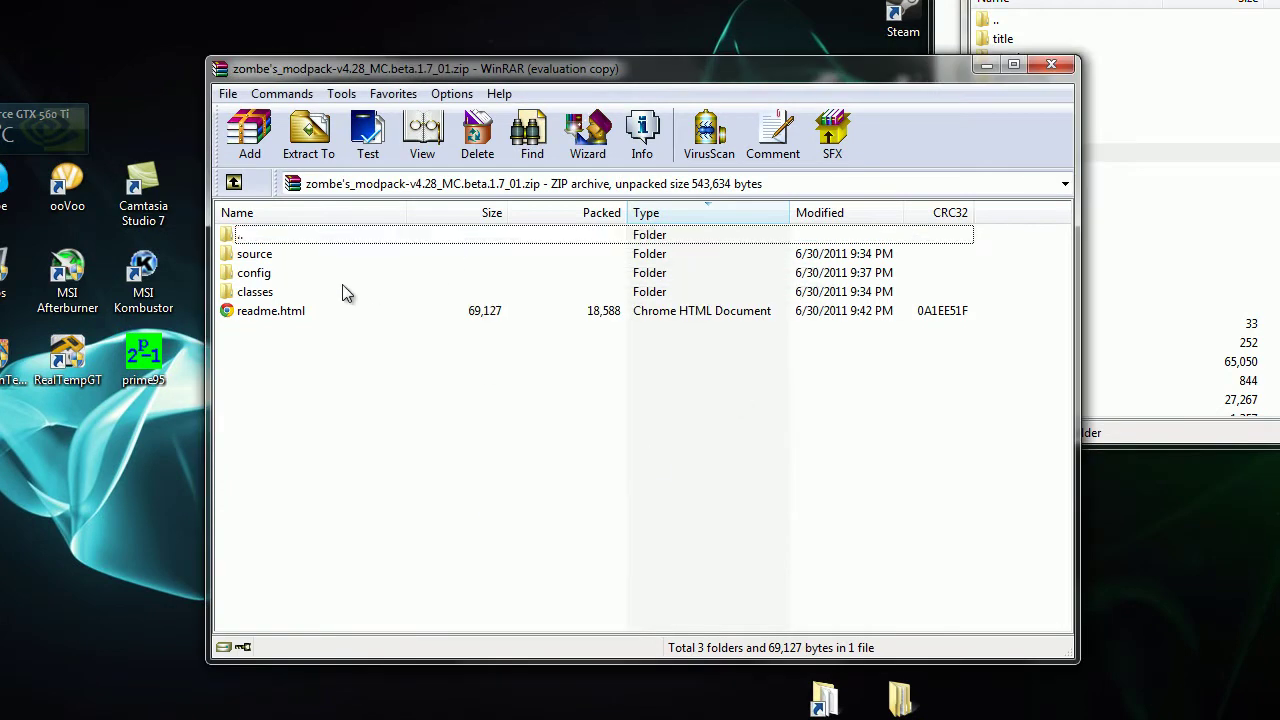
double_click(278, 291)
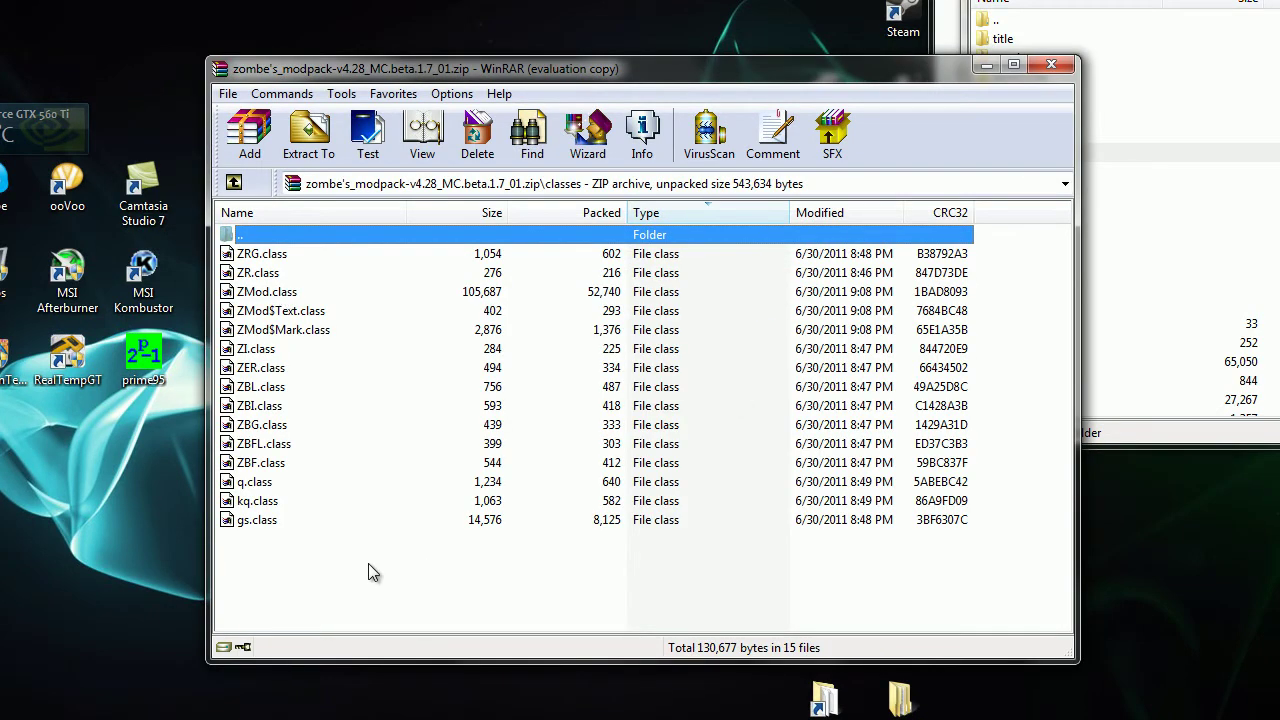
mouse_move(341, 568)
mouse_down()
mouse_move(284, 509)
mouse_move(275, 390)
mouse_move(271, 477)
mouse_move(277, 258)
mouse_up()
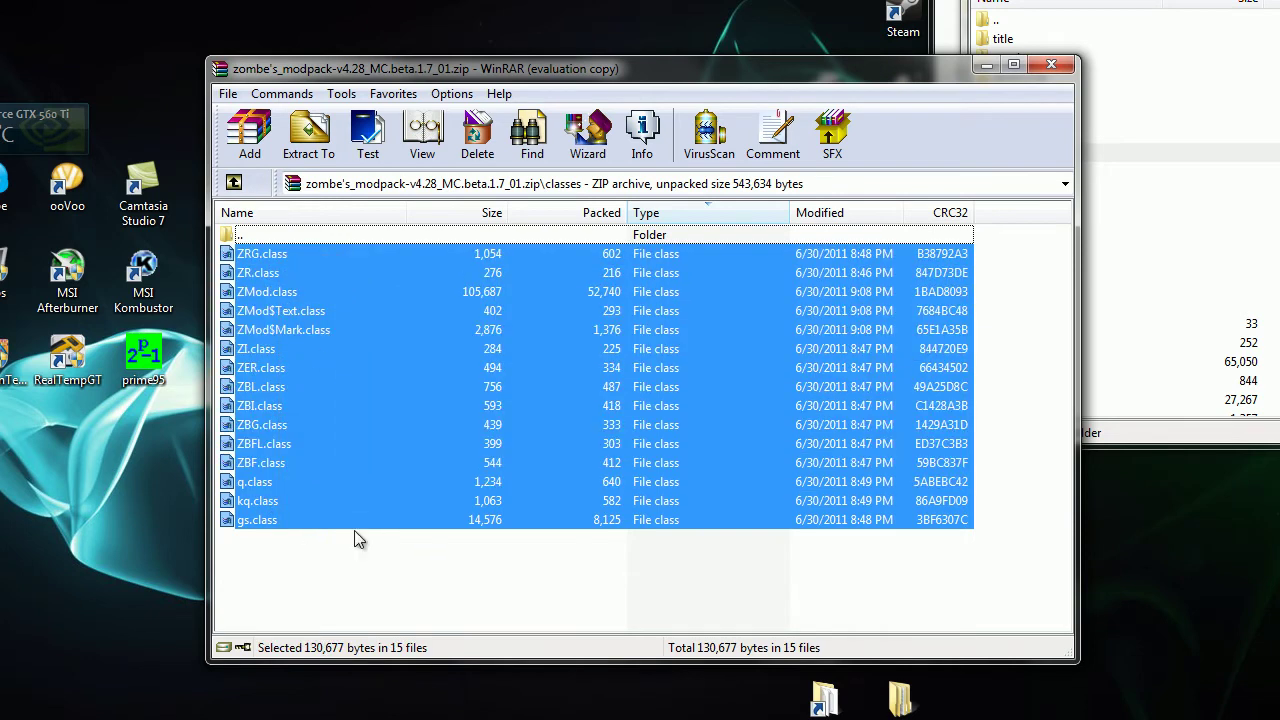
click(362, 590)
click(233, 184)
double_click(265, 311)
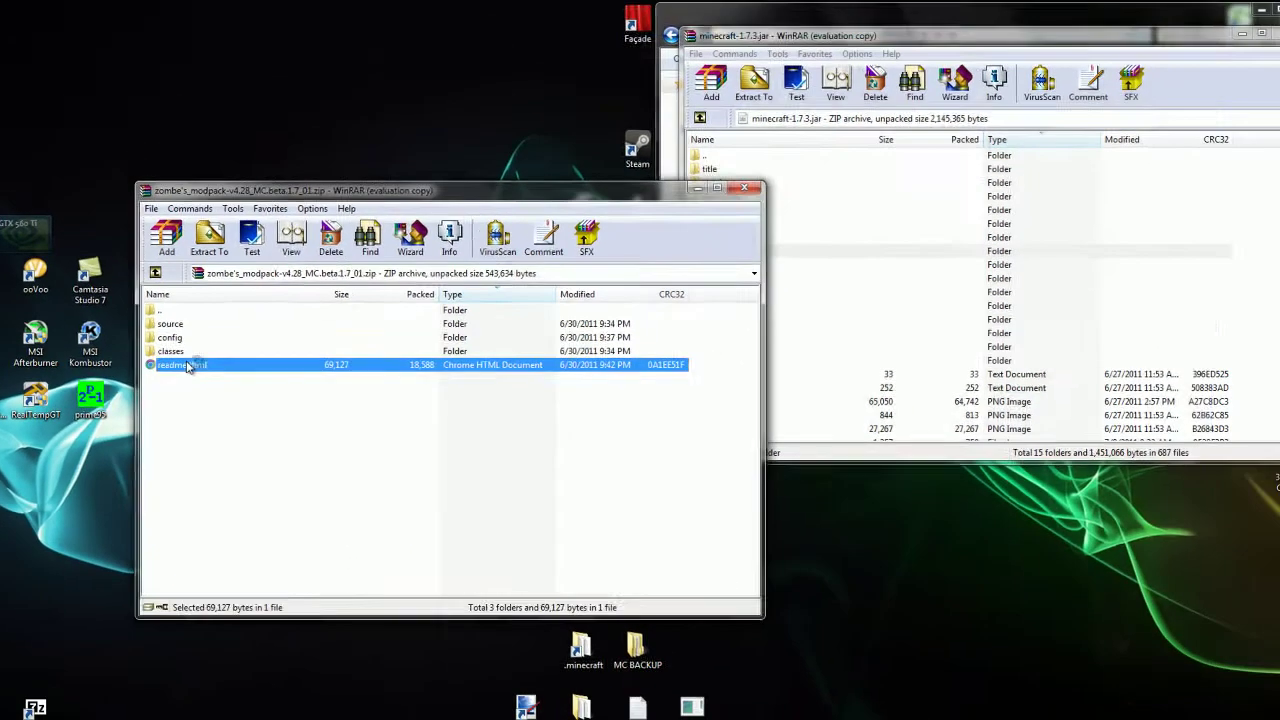
Scroll the readme to Installation Instructions and review the notes on optional class files
scroll(275, 380, down, 6)
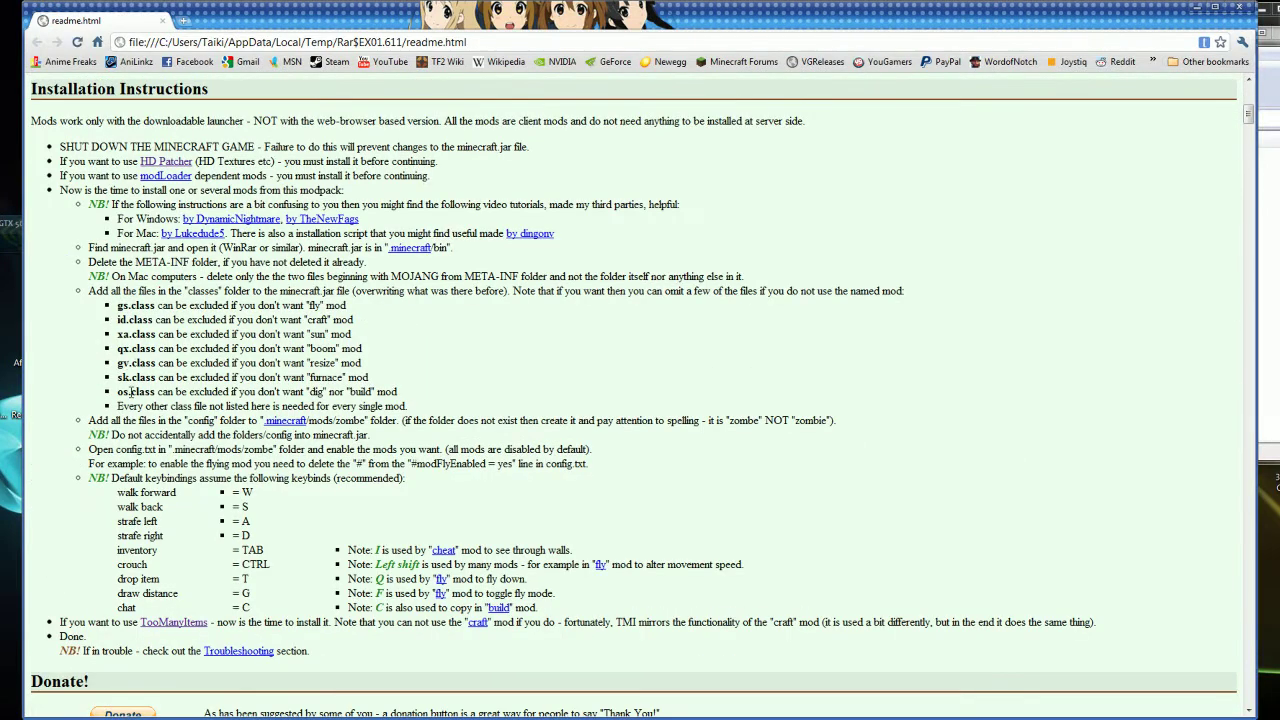
mouse_move(122, 393)
mouse_down()
mouse_move(157, 392)
mouse_move(120, 348)
mouse_move(120, 319)
mouse_up()
click(463, 377)
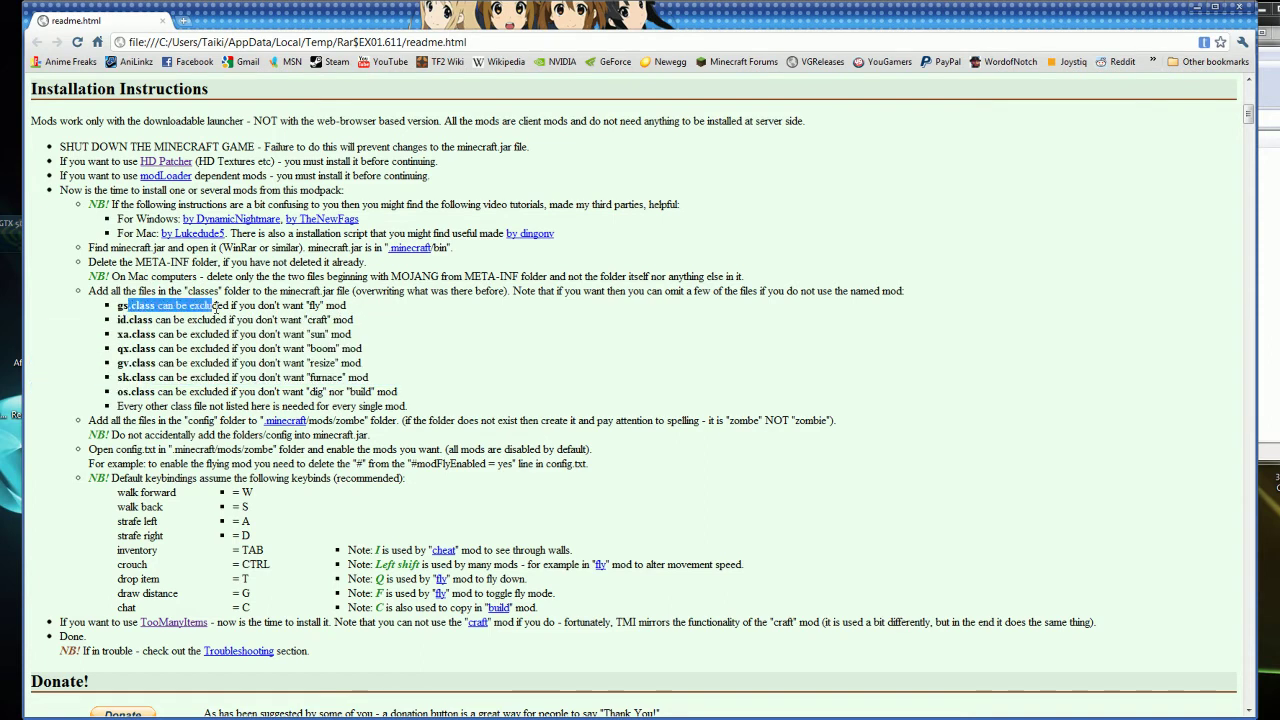
Close the readme and add the modpack's 15 class files into the minecraft jar
click(1240, 8)
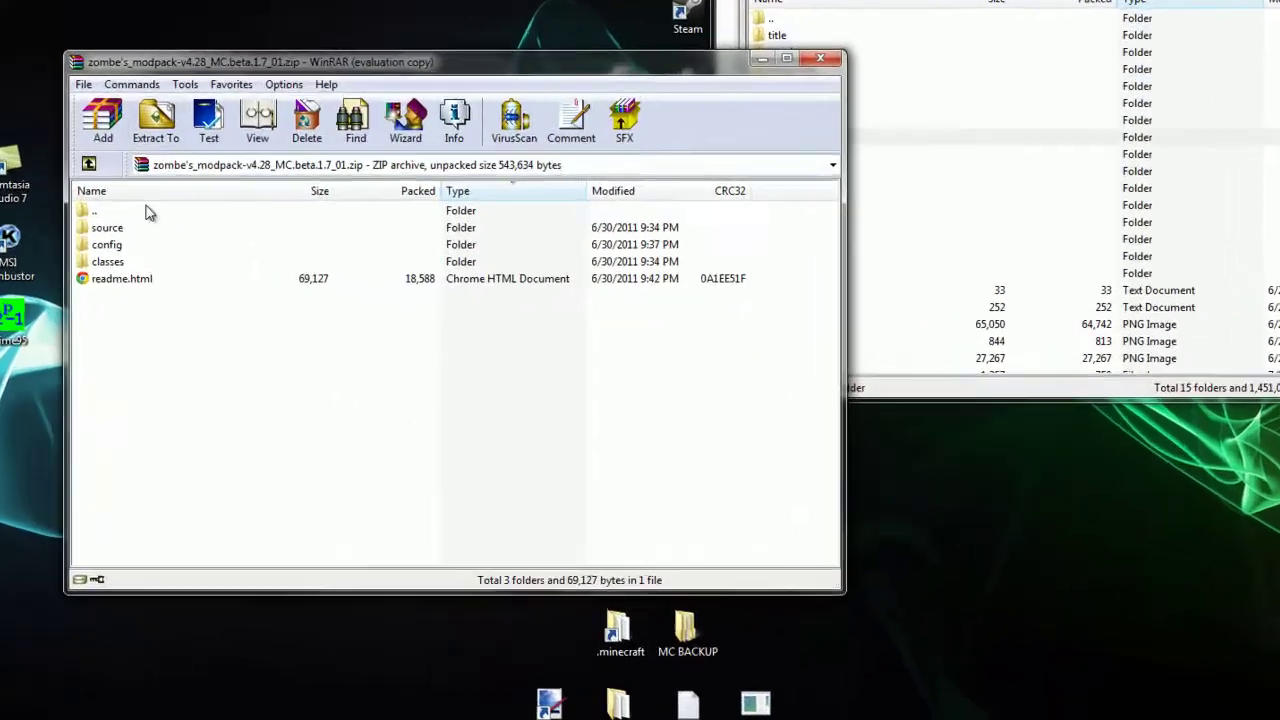
click(64, 210)
double_click(64, 212)
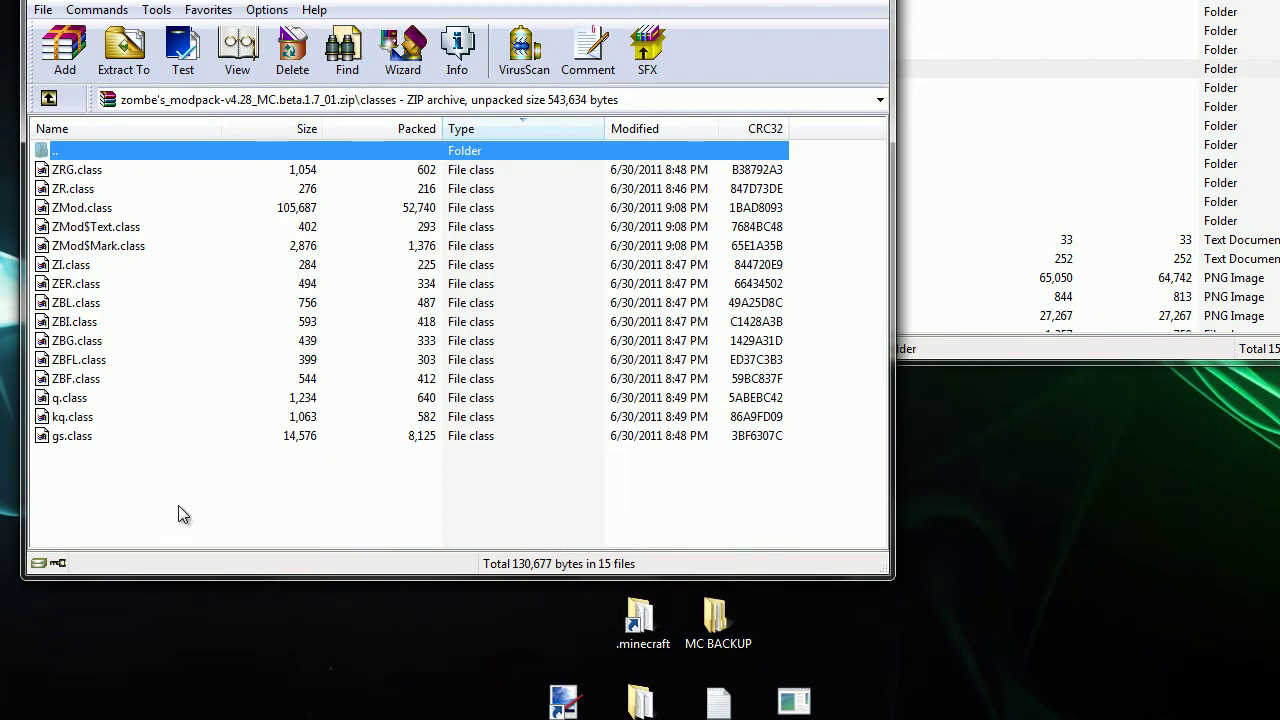
mouse_move(185, 503)
mouse_down()
mouse_move(95, 267)
mouse_move(85, 171)
mouse_up()
click(85, 523)
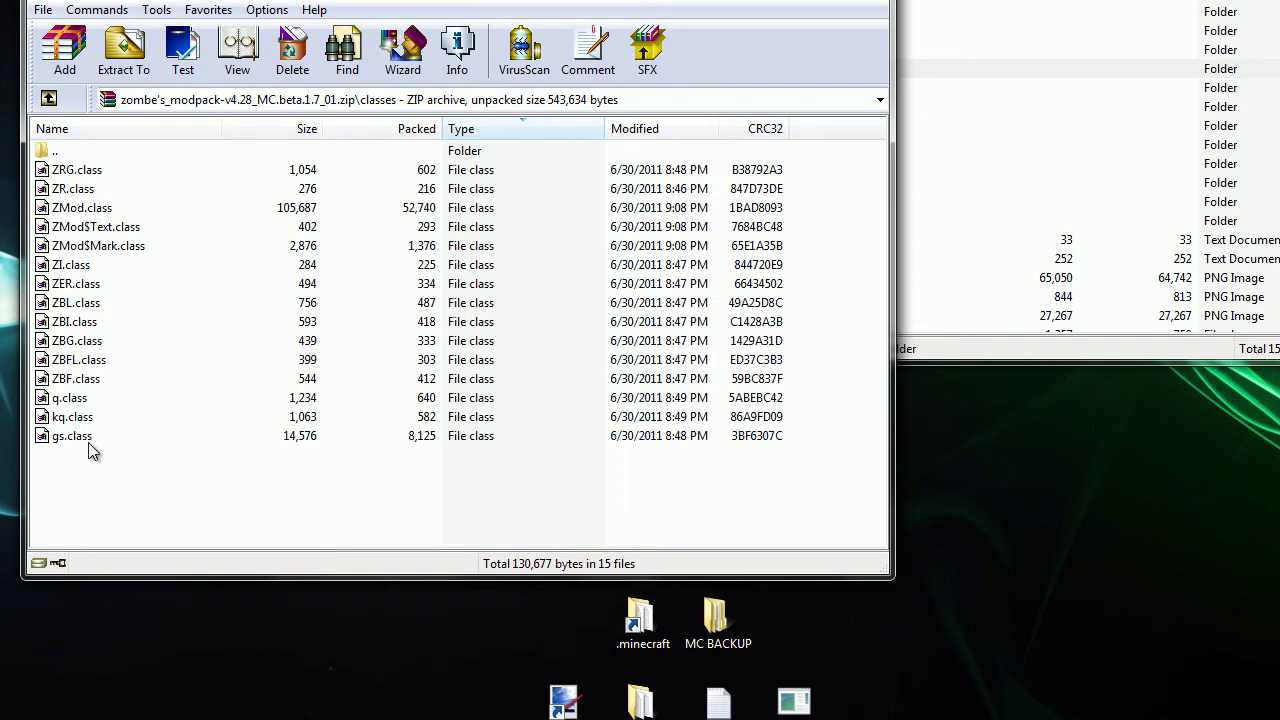
mouse_move(270, 494)
mouse_down()
mouse_move(176, 198)
mouse_move(154, 240)
mouse_move(167, 257)
mouse_move(1170, 337)
mouse_up()
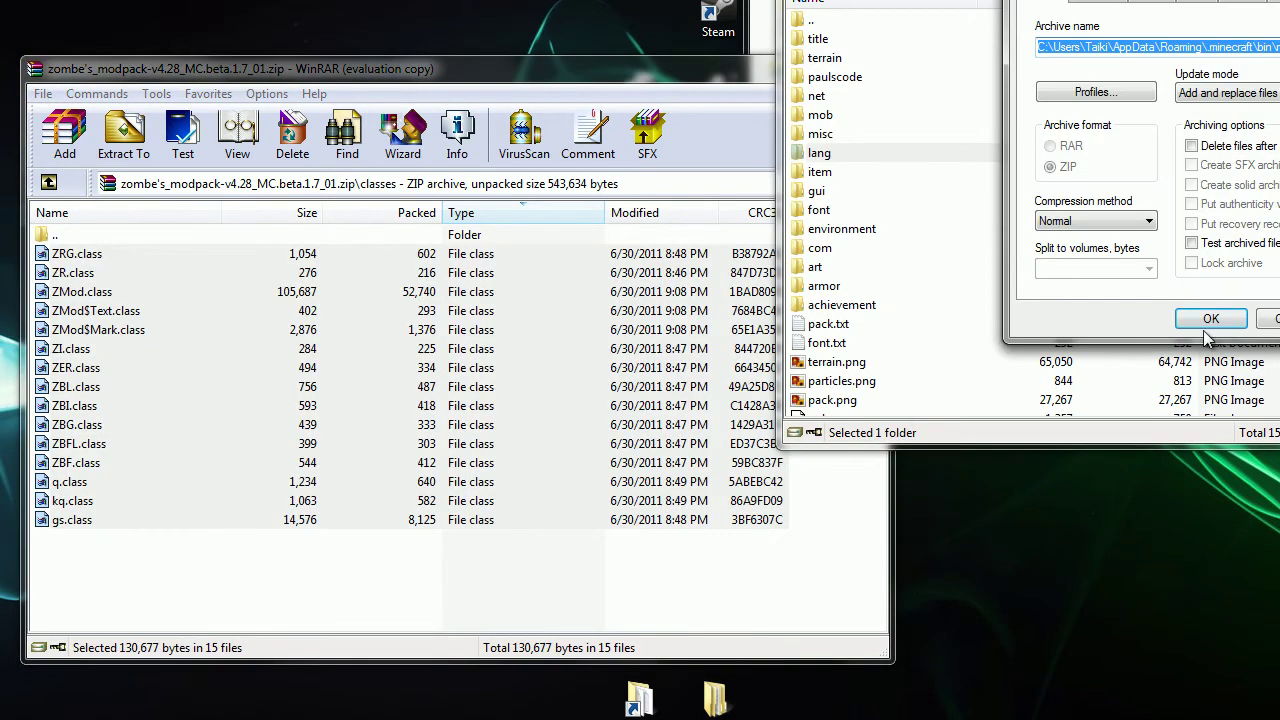
click(1212, 320)
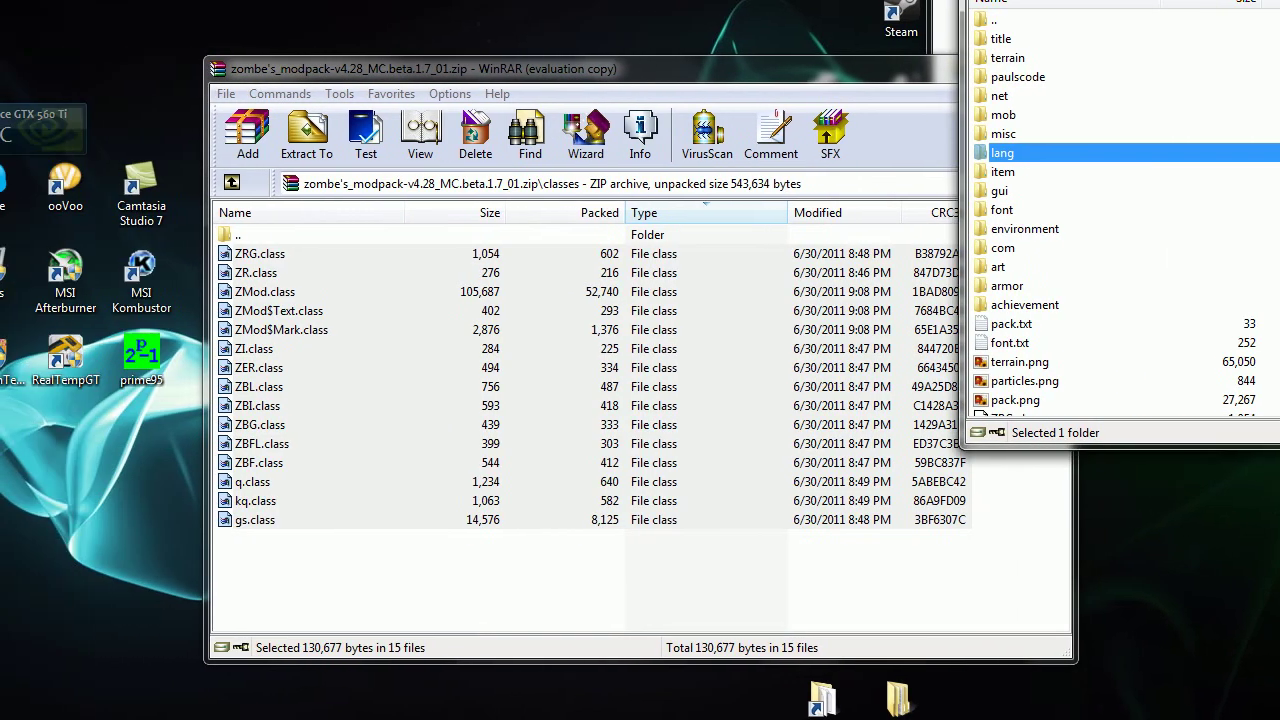
Return to the modpack archive's root and open its config folder
click(365, 574)
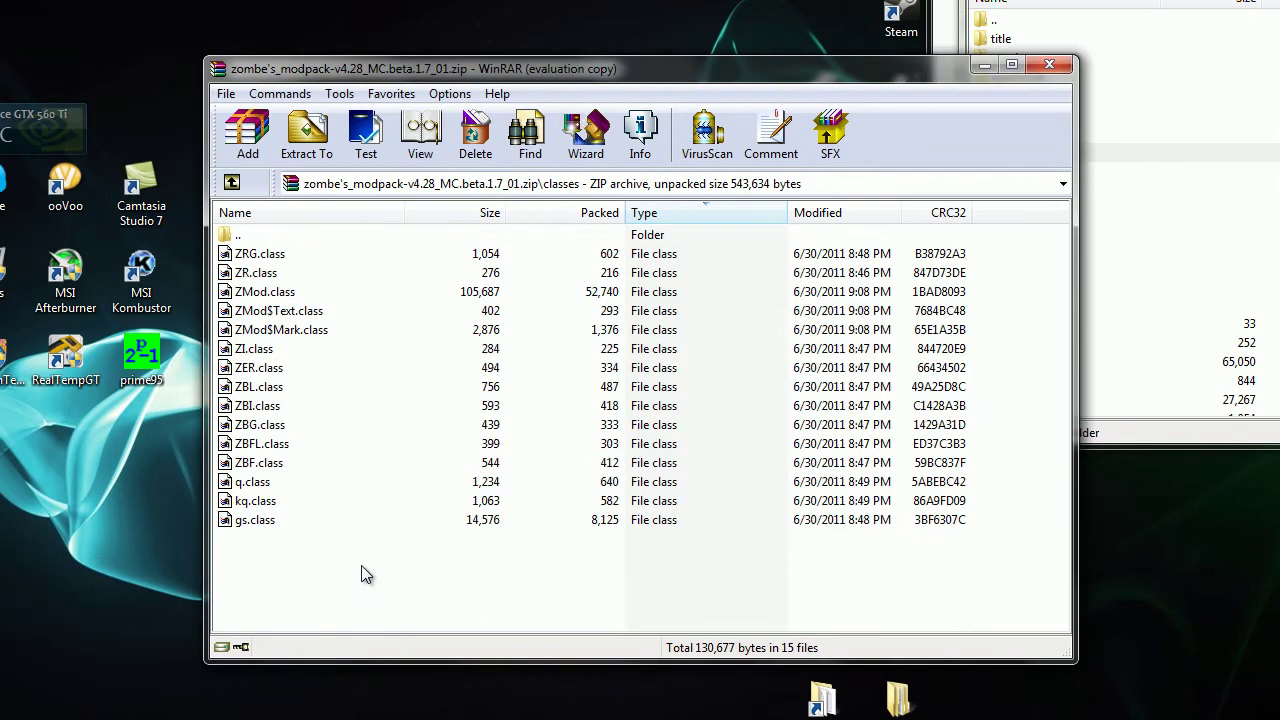
click(232, 186)
double_click(266, 276)
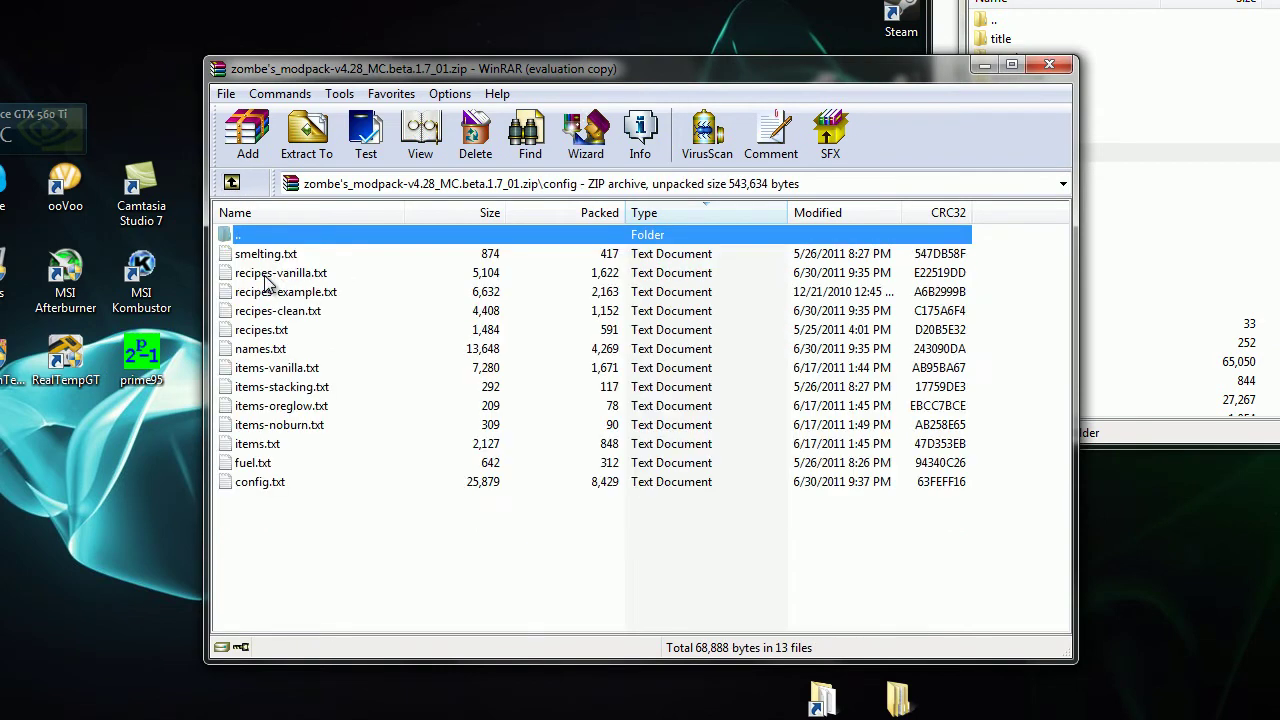
key(alt+Tab)
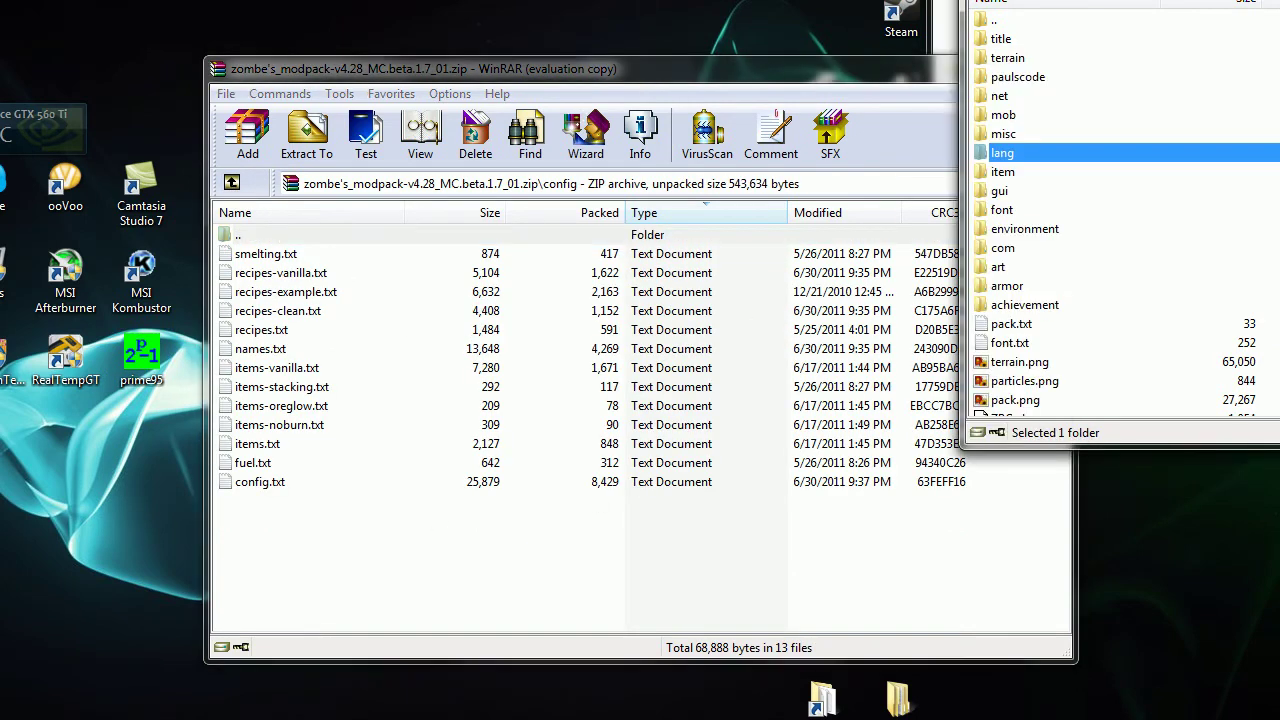
Create and open a new 'mods' folder inside .minecraft
key(alt+Tab)
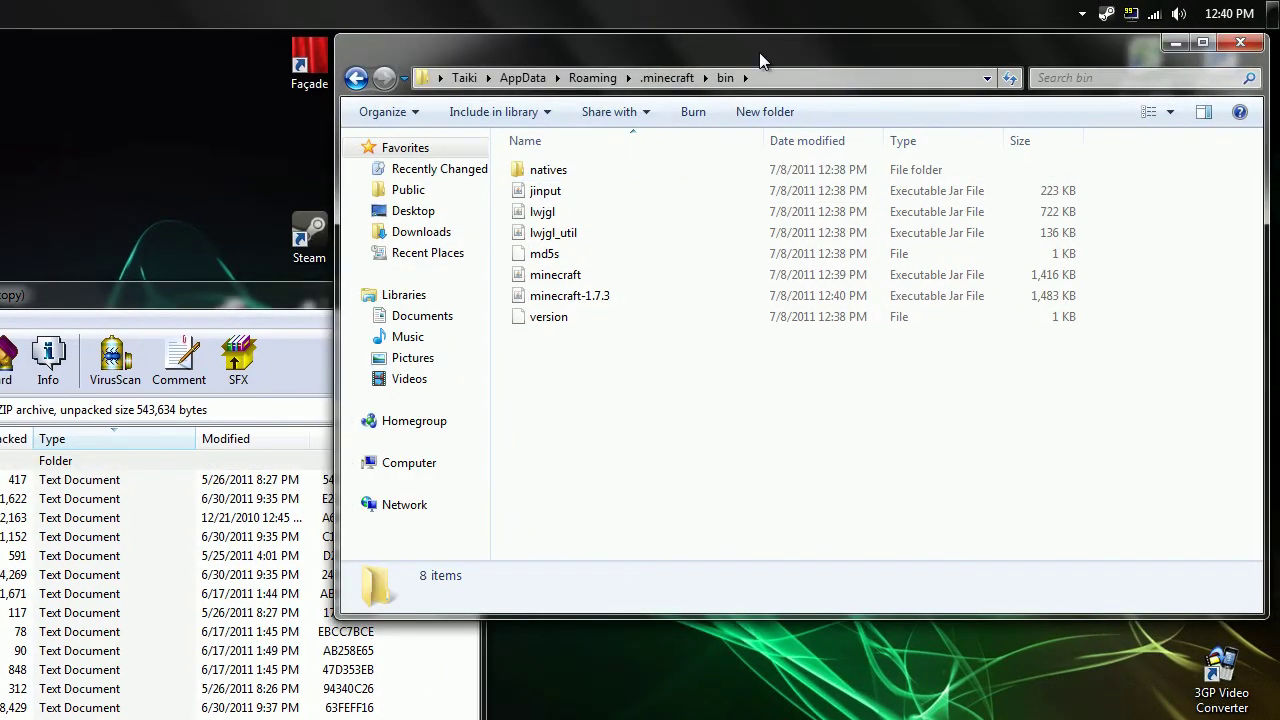
click(356, 77)
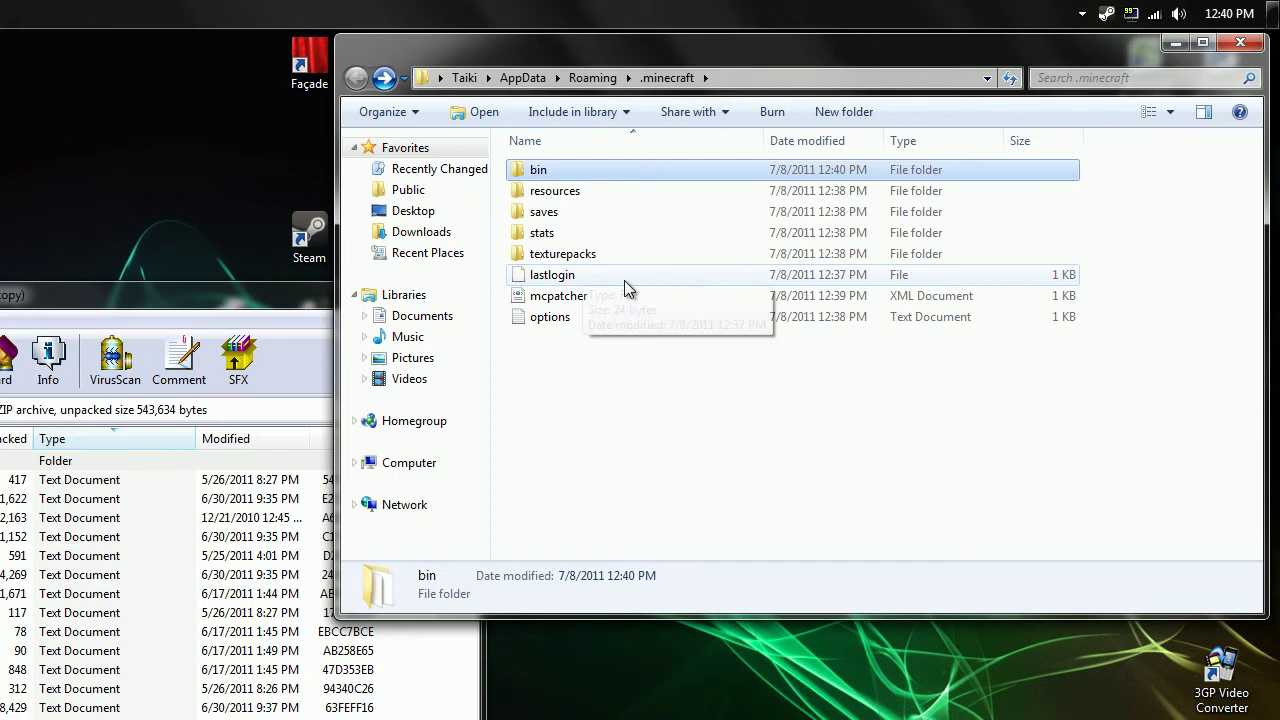
click(848, 112)
text(mo)
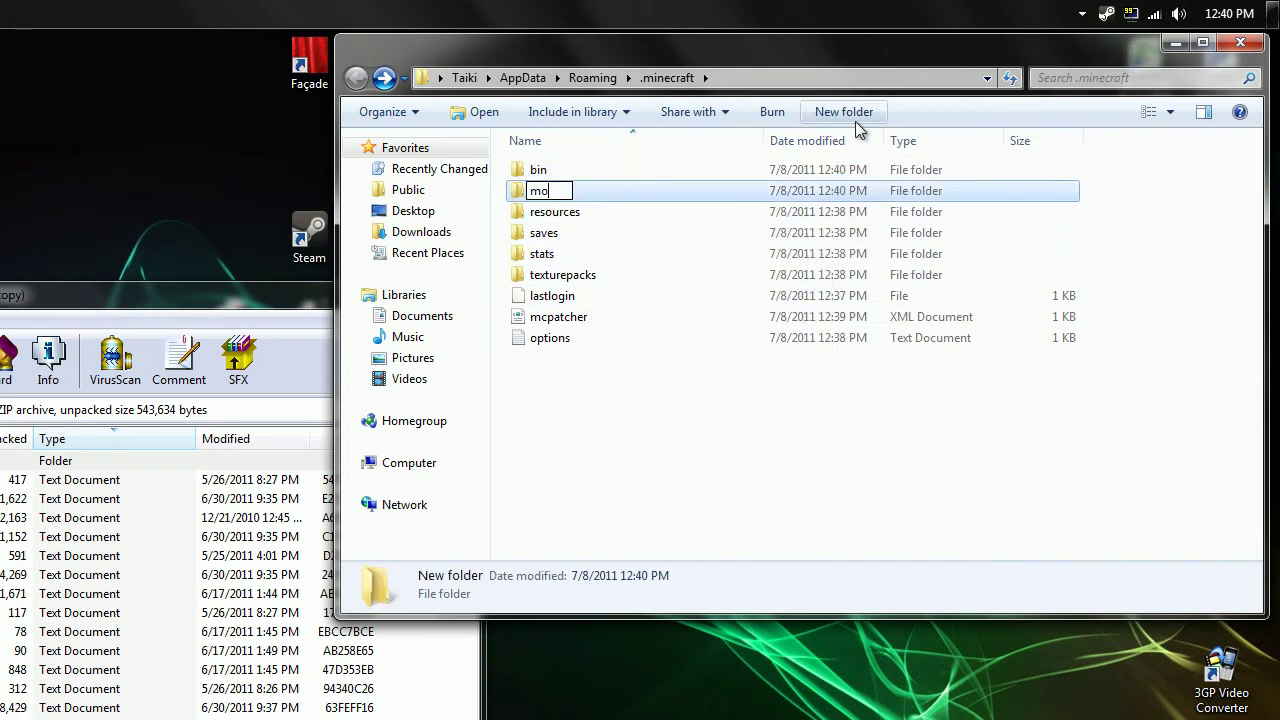
text(ds)
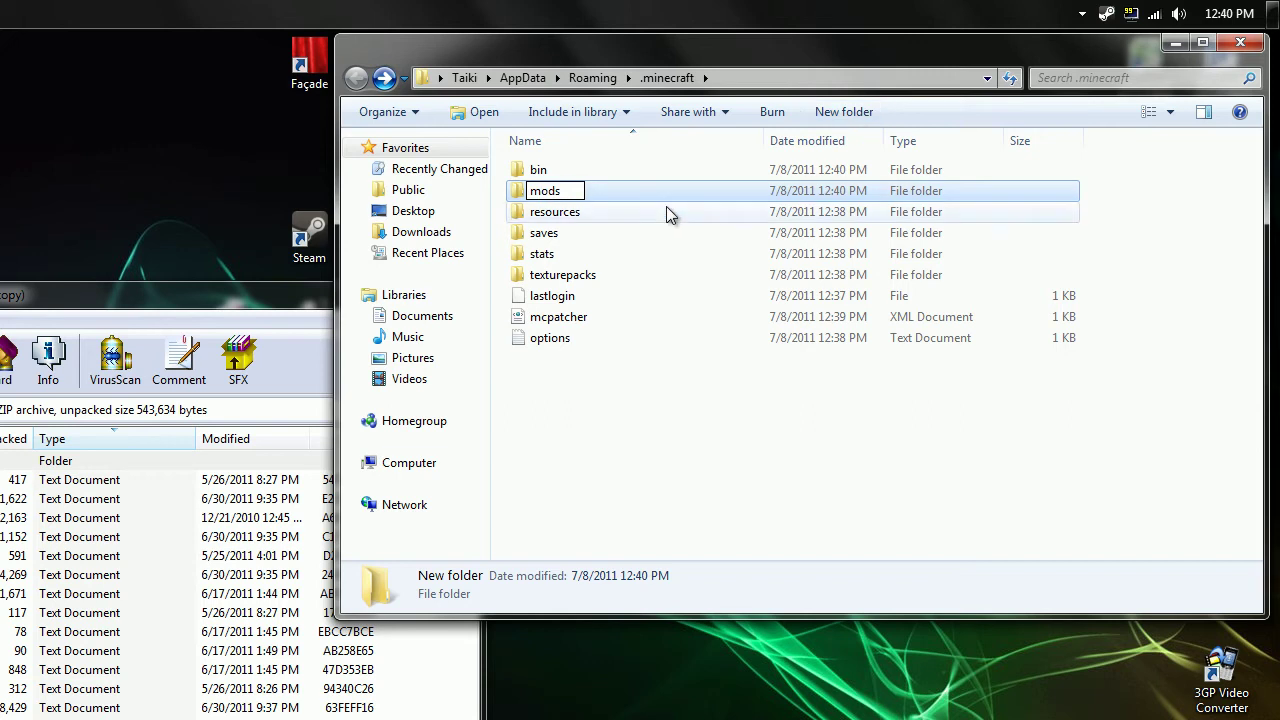
key(Return)
click(695, 400)
double_click(653, 194)
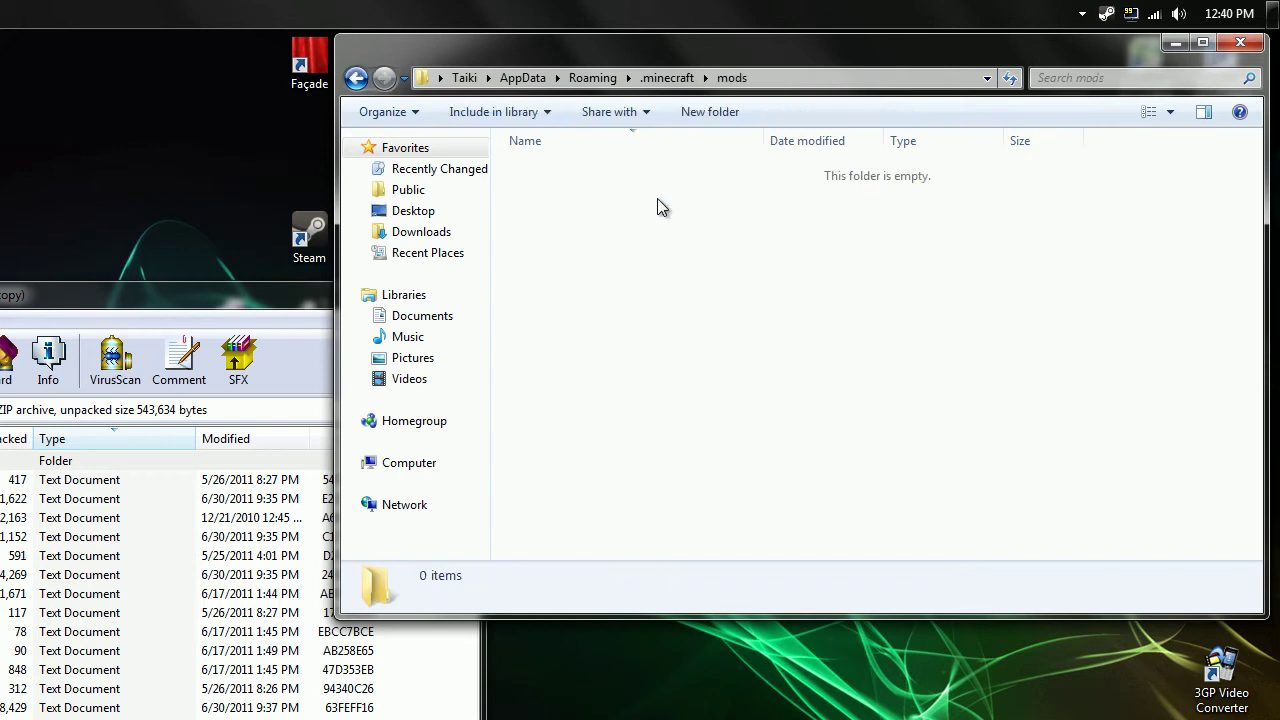
Create and open a 'zombe' folder inside mods
click(723, 118)
text(zombe)
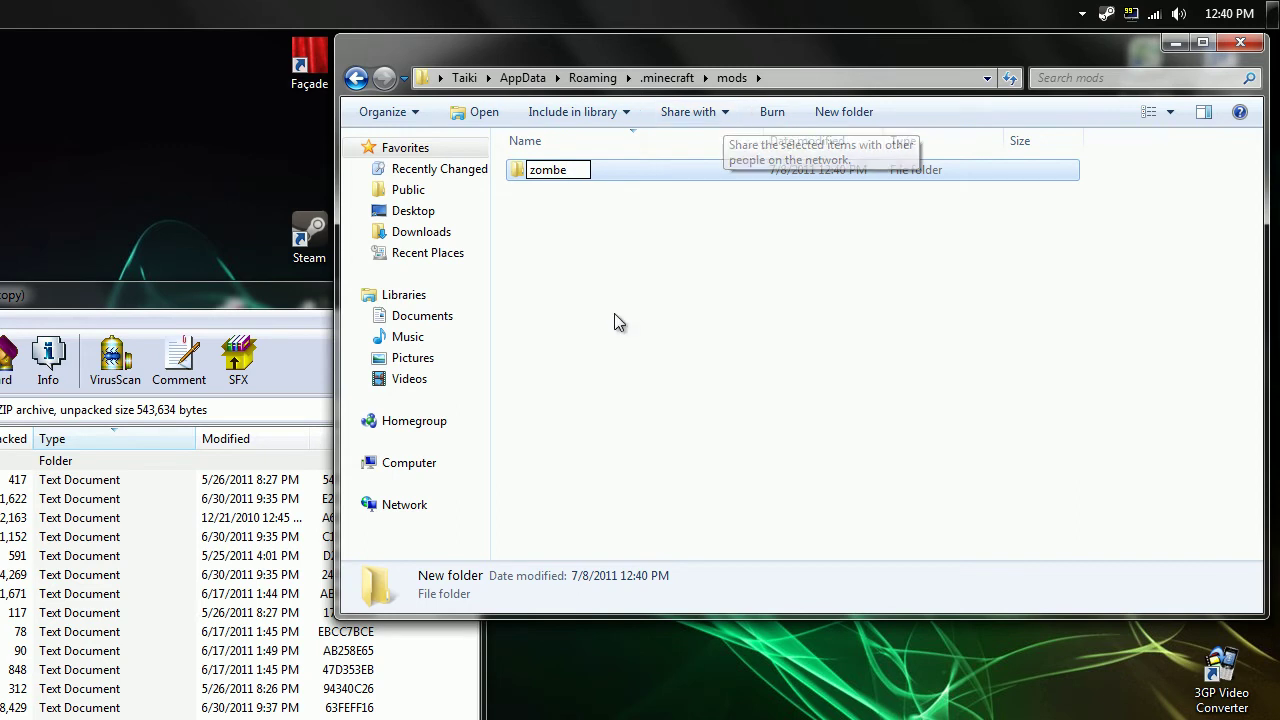
click(614, 323)
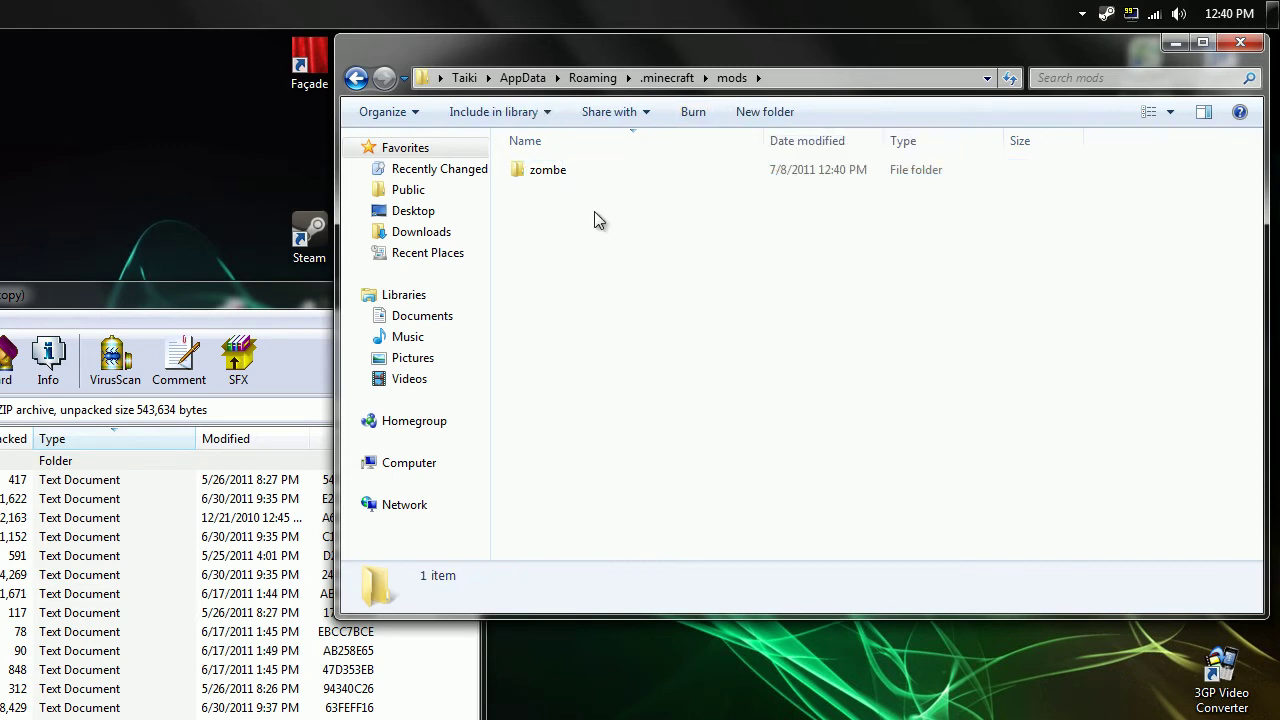
double_click(548, 170)
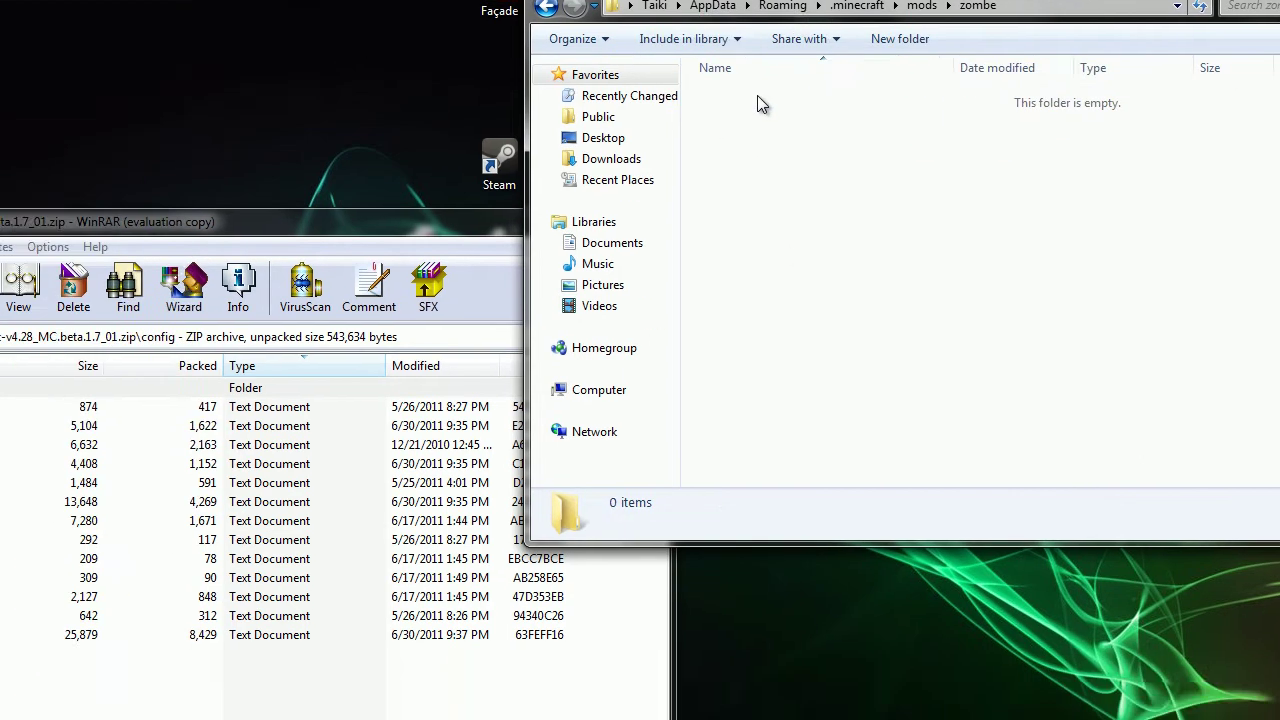
Copy the 13 modpack config files into mods\zombe and open config.txt
click(508, 566)
mouse_move(566, 590)
mouse_down()
mouse_move(302, 256)
mouse_move(435, 292)
mouse_move(813, 327)
mouse_move(1180, 250)
mouse_up()
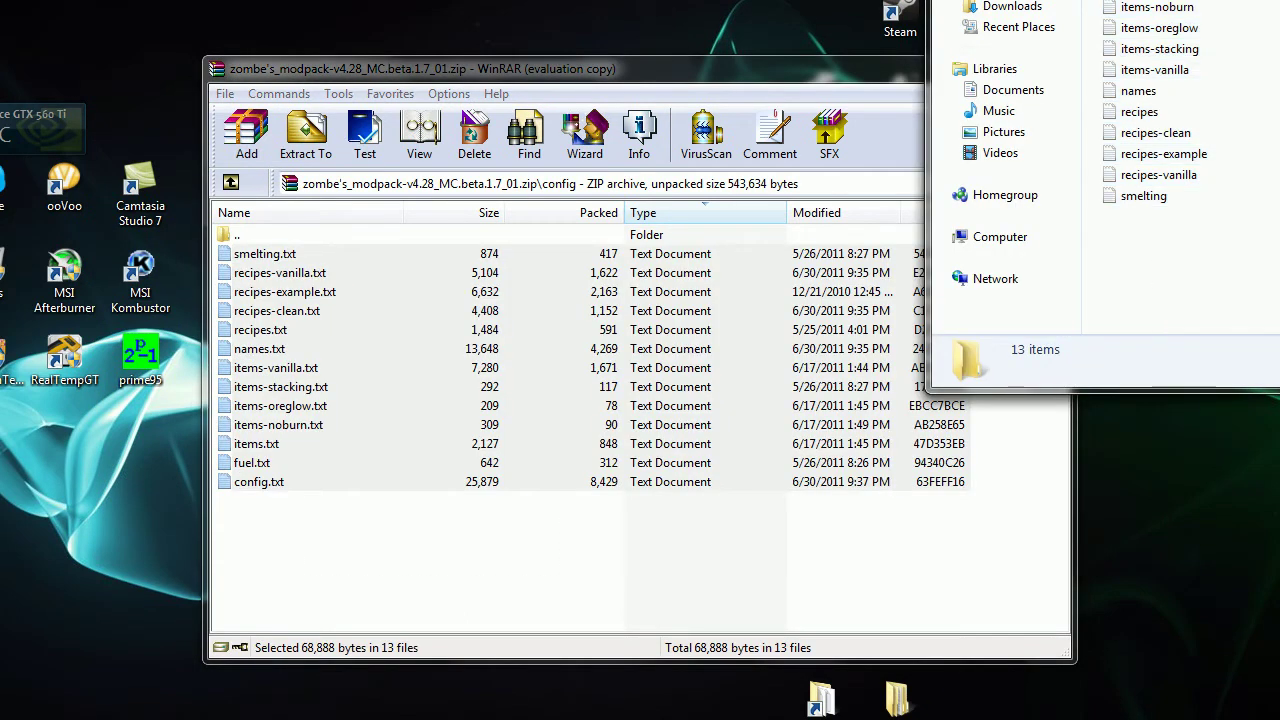
key(c)
key(Return)
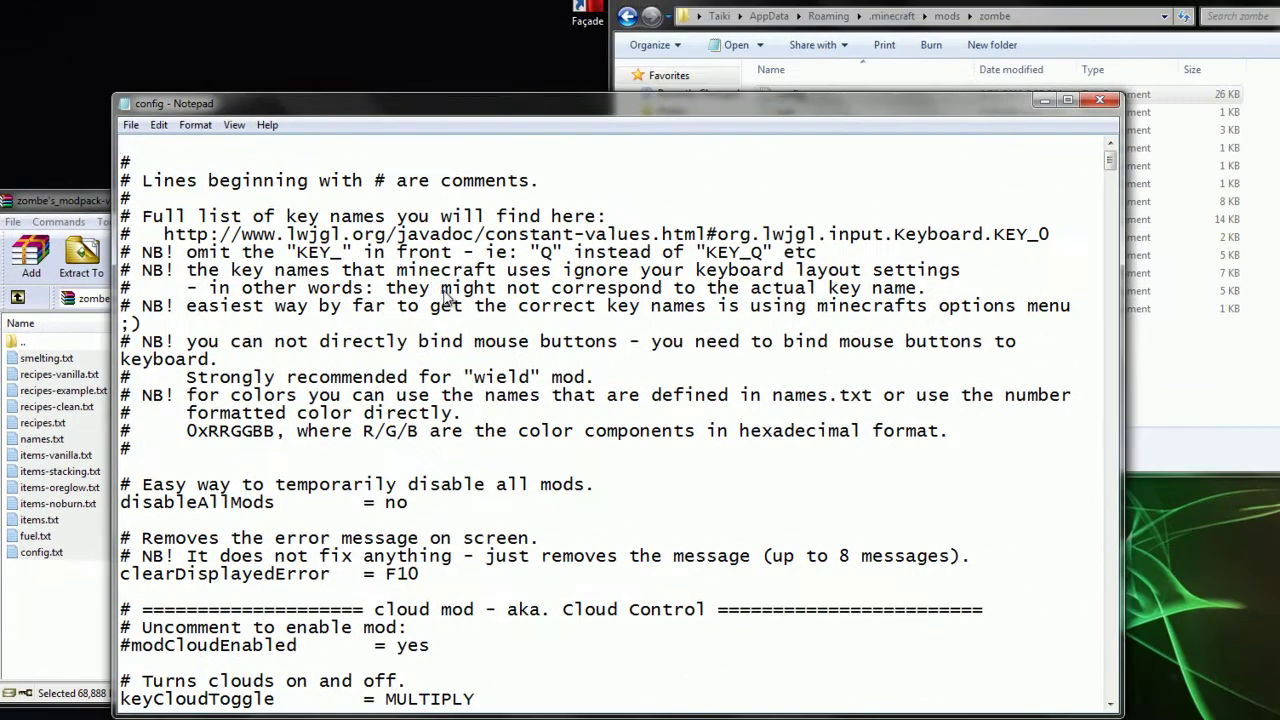
Find the modFlyEnabled line in config.txt and delete its leading # to enable the fly mod
key(ctrl+f)
text(fly)
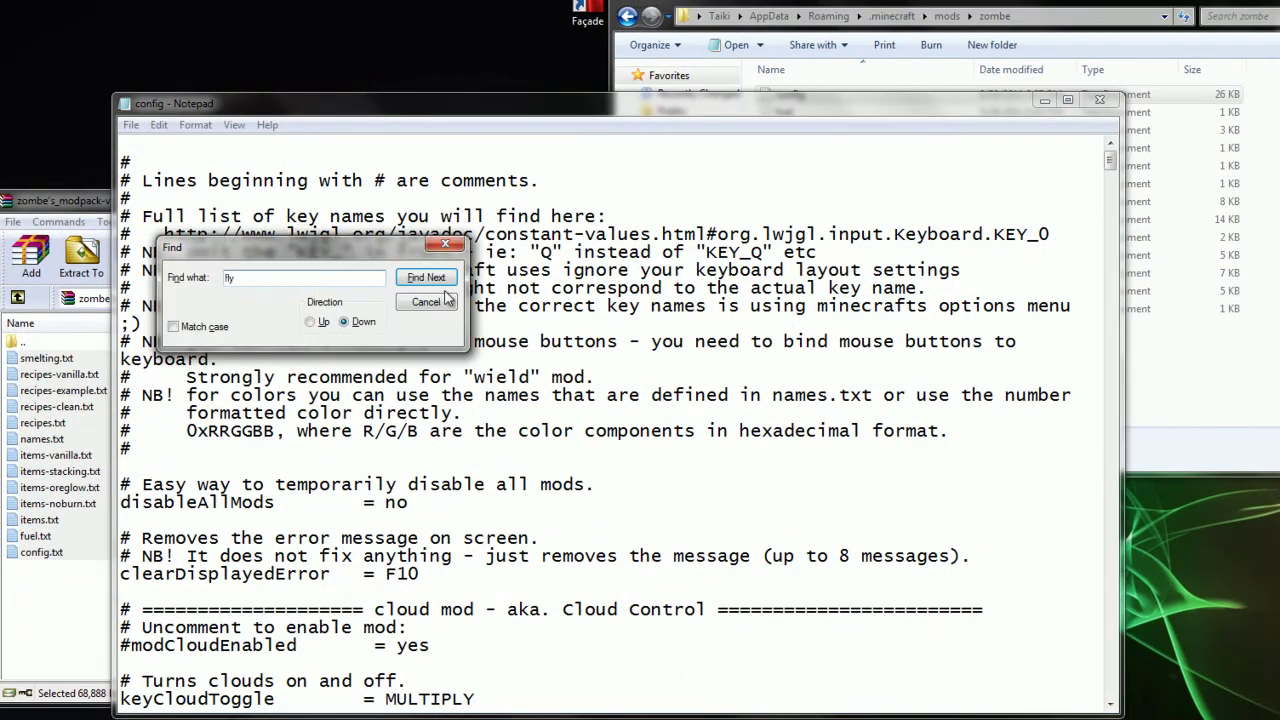
click(426, 277)
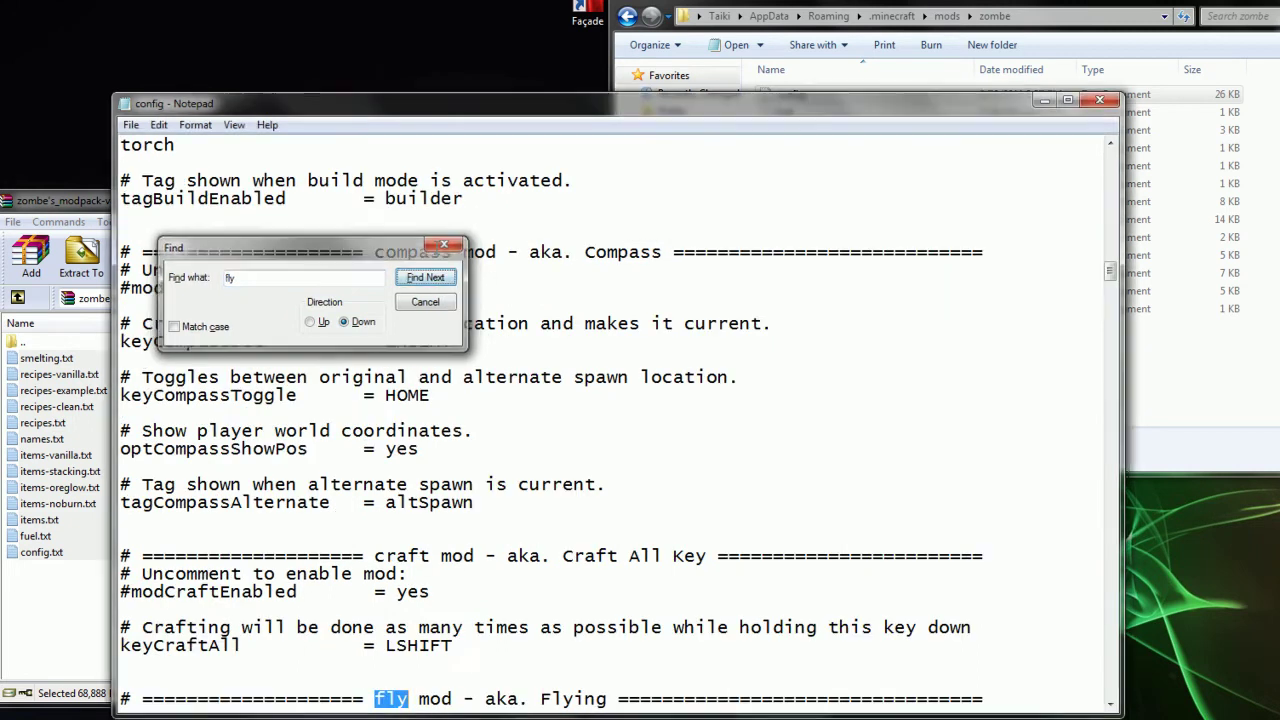
key(Escape)
scroll(370, 555, down, 5)
scroll(364, 540, down, 3)
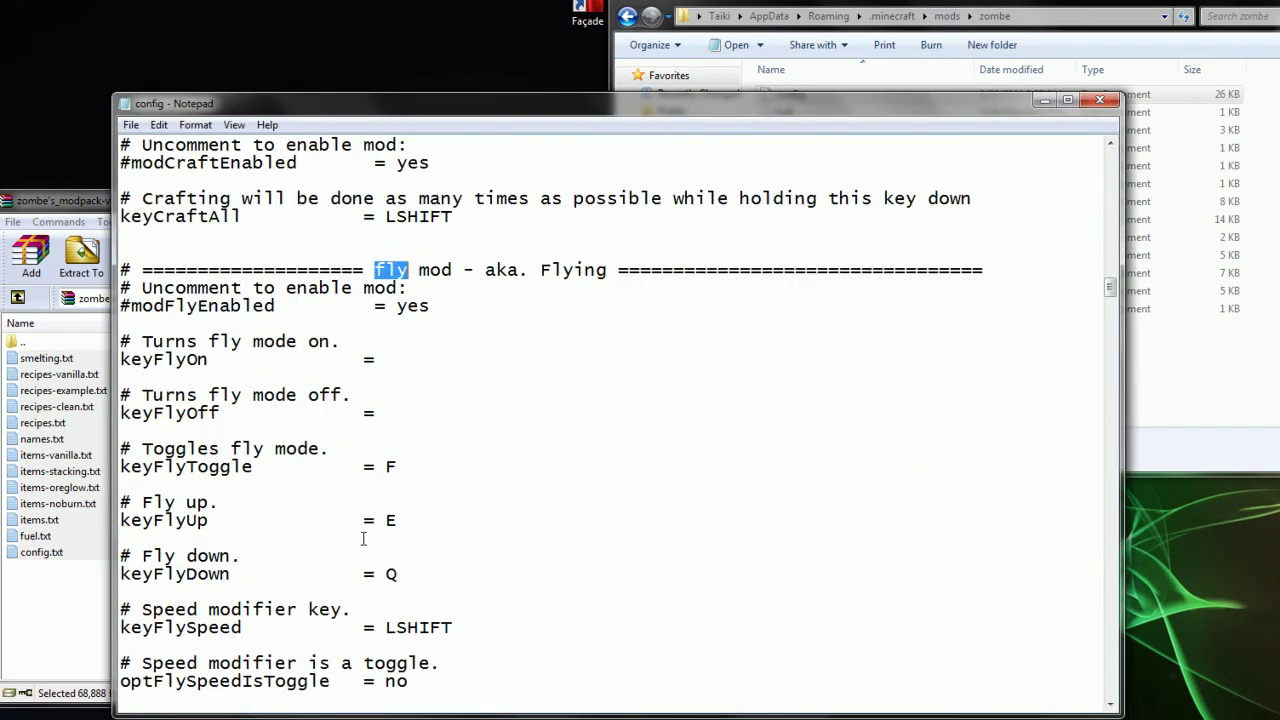
click(128, 306)
key(BackSpace)
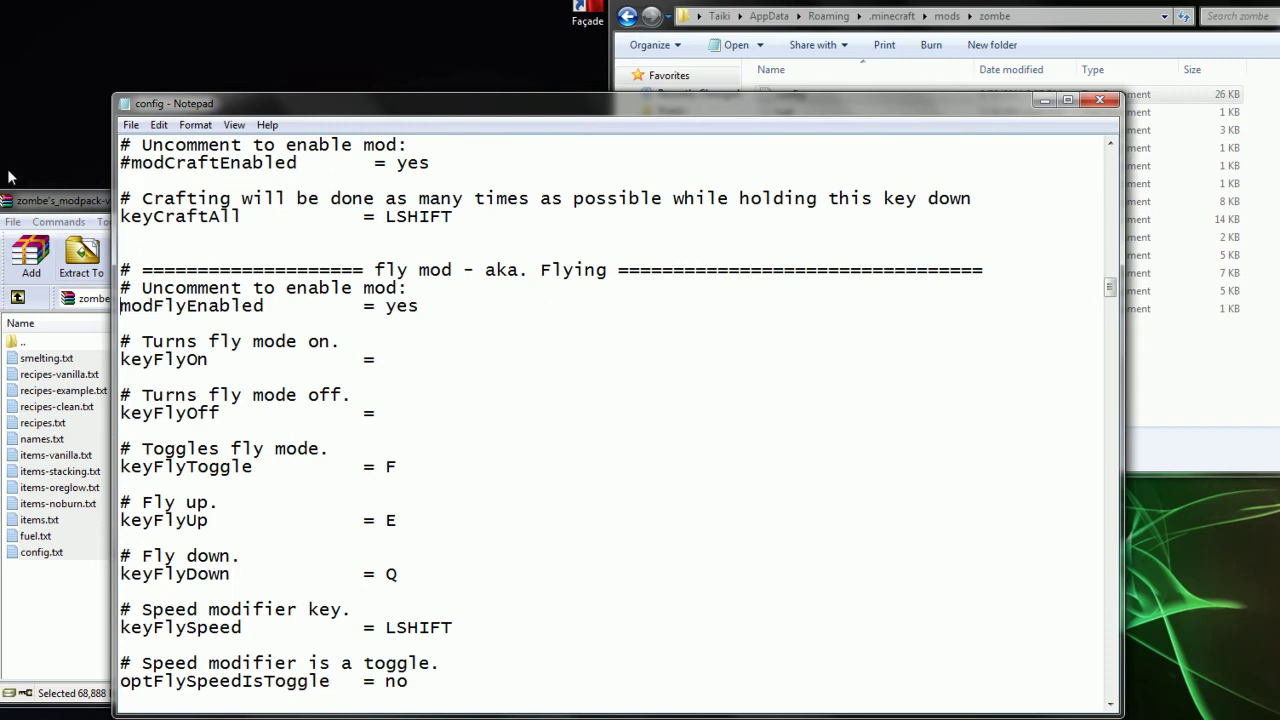
Move the config window aside and open the Tutorial notes file from the desktop
click(57, 205)
drag(686, 104, 670, 56)
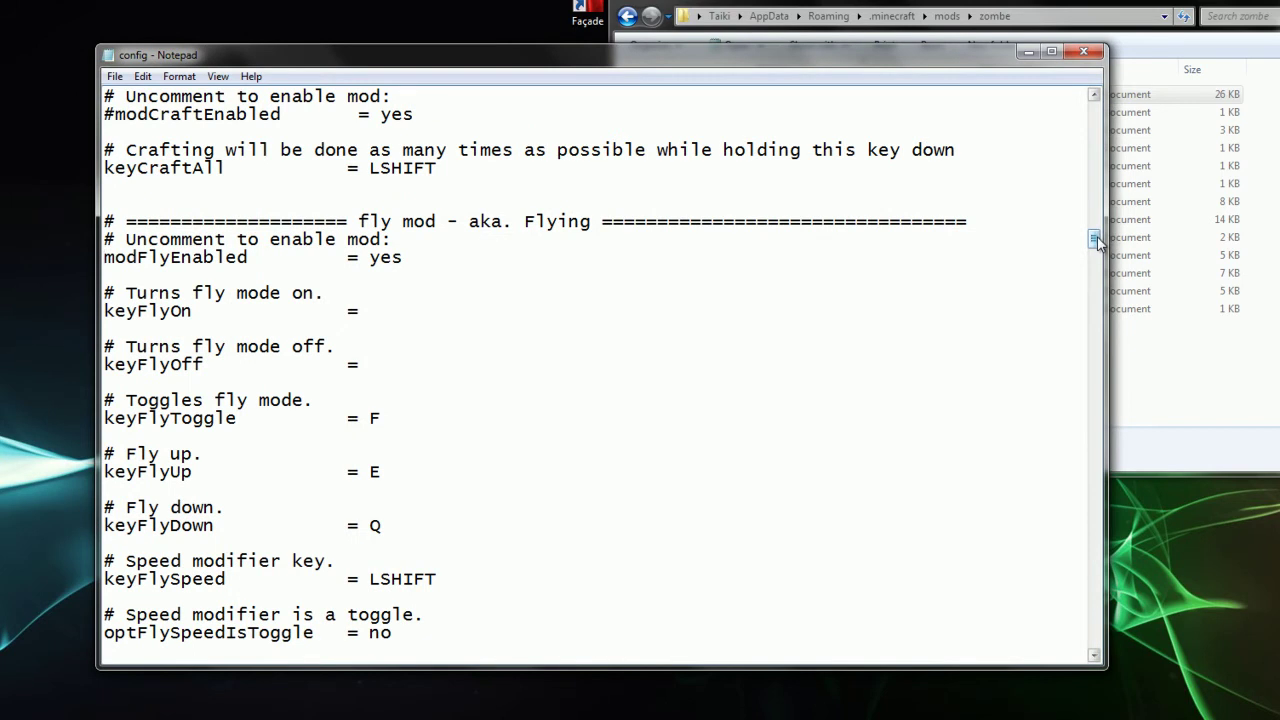
drag(1098, 243, 1112, 265)
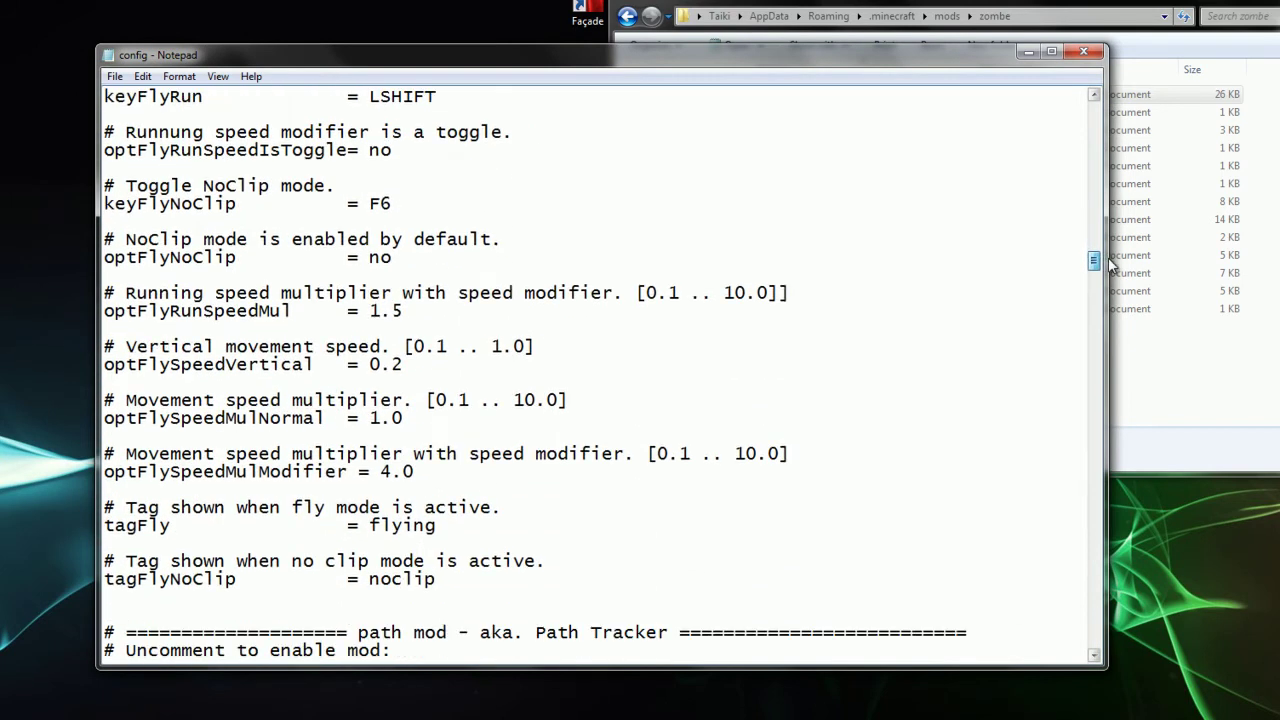
drag(544, 54, 698, 54)
double_click(140, 517)
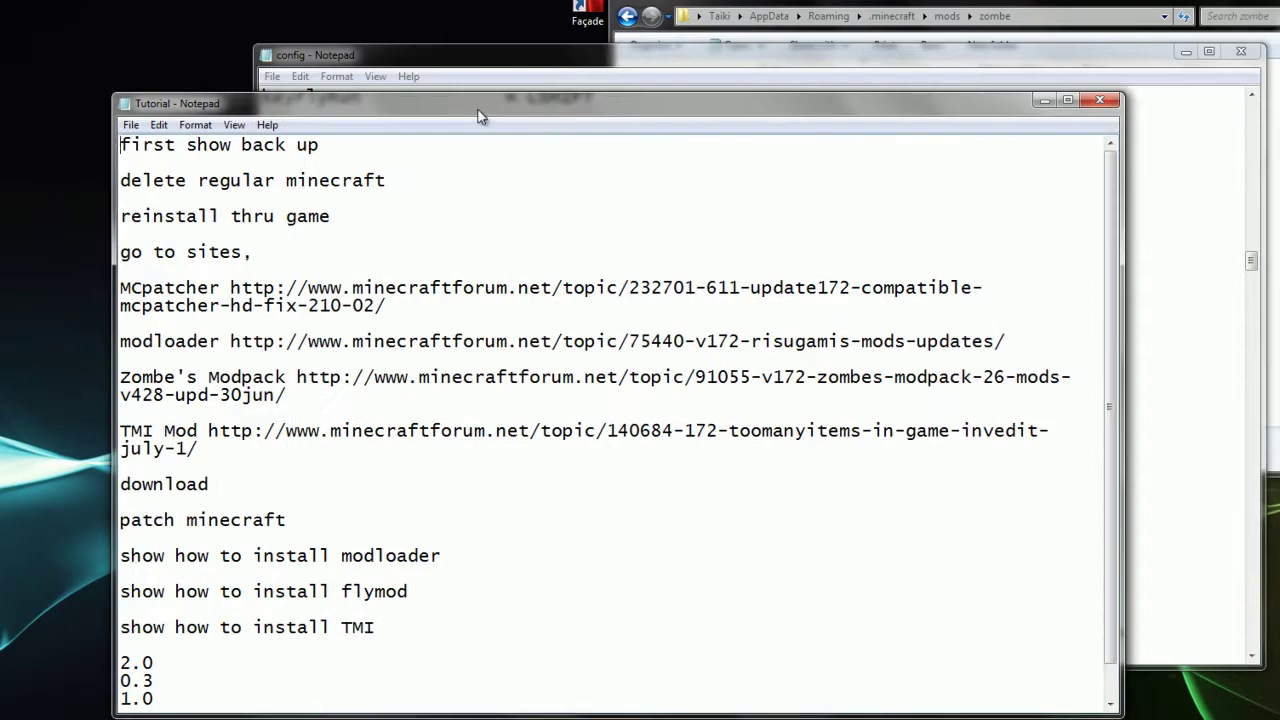
In config.txt, set optFlyRunSpeedMul to 2.0, adjust the fly speed values, and set tagFly to Fly
drag(478, 117, 436, 134)
scroll(206, 640, down, 1)
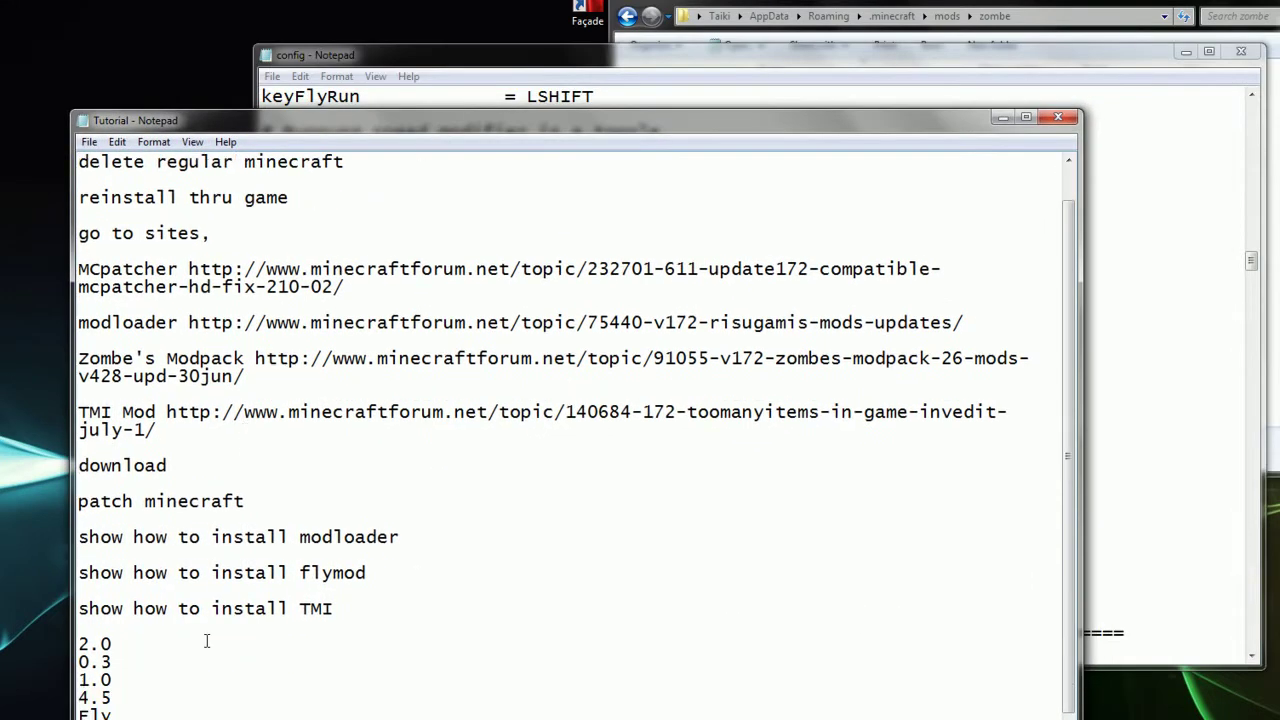
click(636, 55)
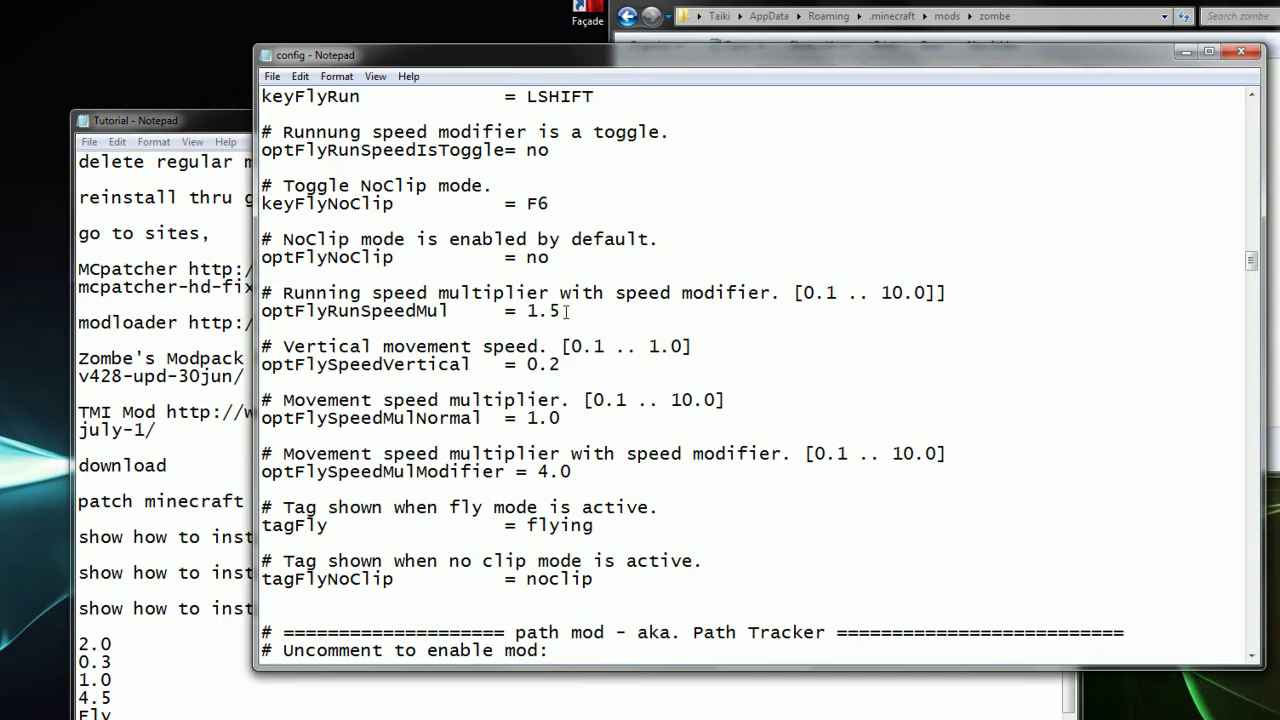
drag(567, 312, 538, 312)
text(2.0)
drag(563, 418, 516, 418)
drag(600, 527, 527, 525)
text(Fly)
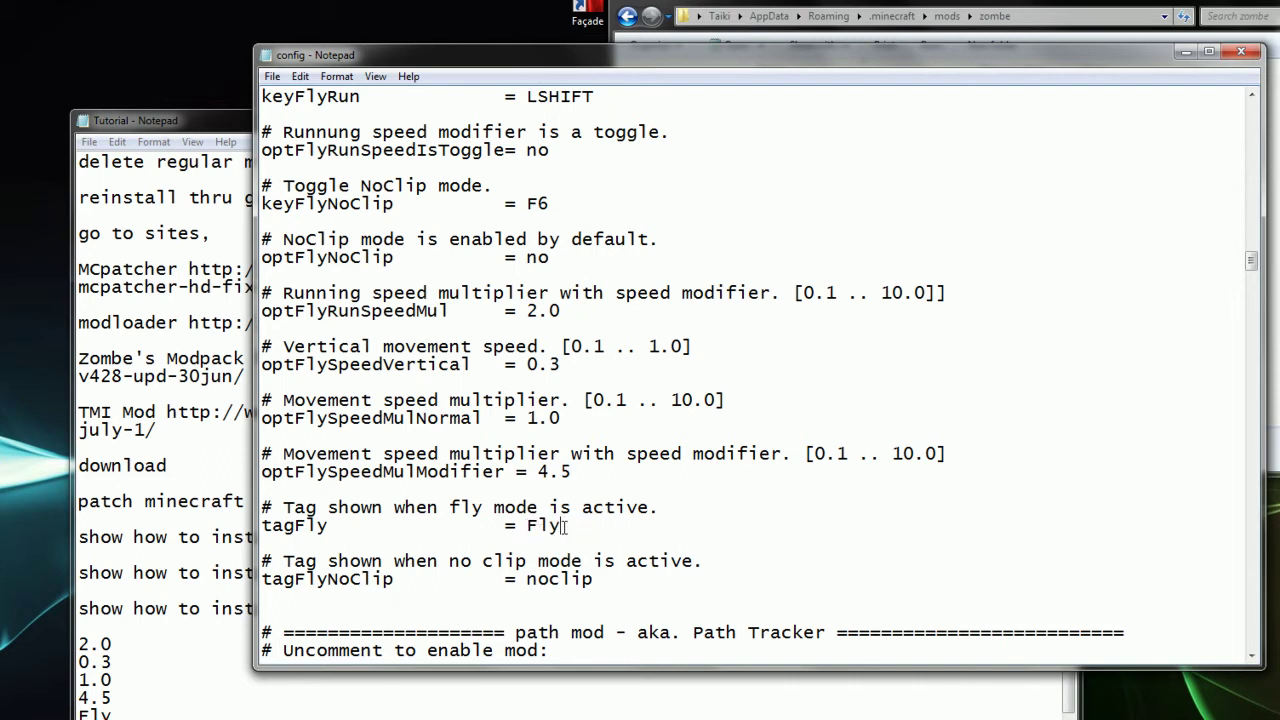
Save config.txt and close the Tutorial notes window
click(272, 77)
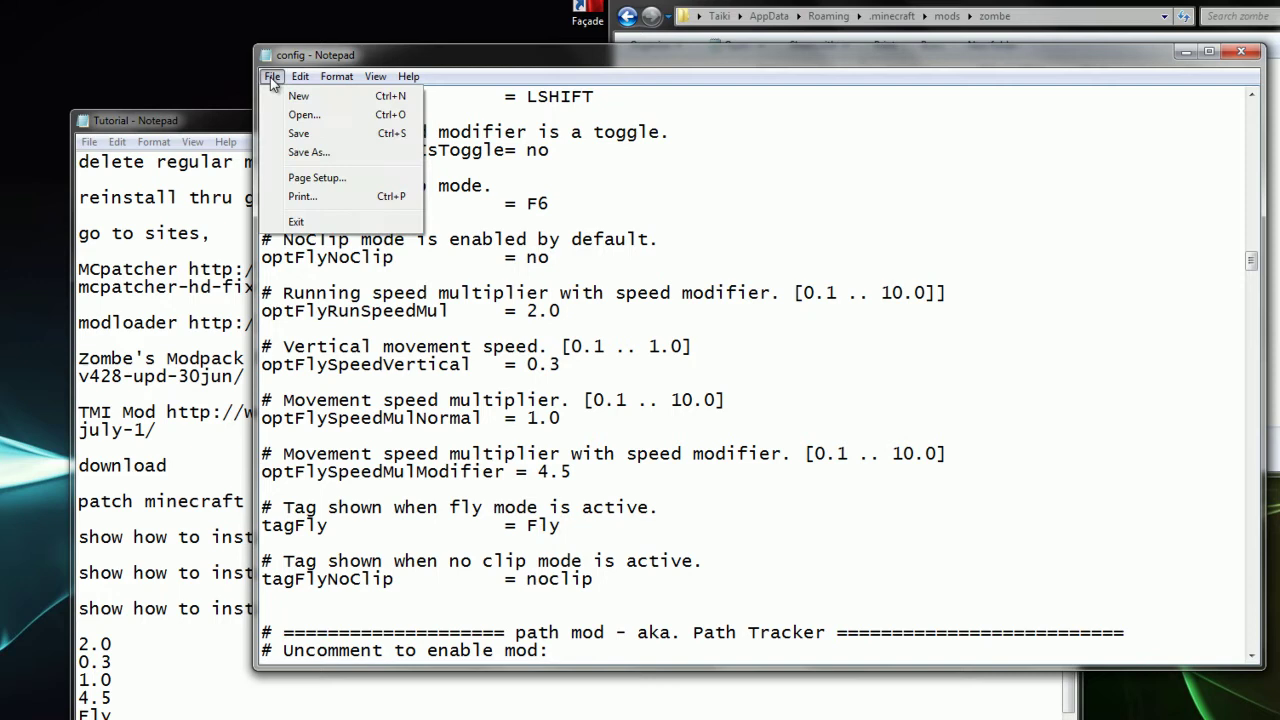
click(310, 136)
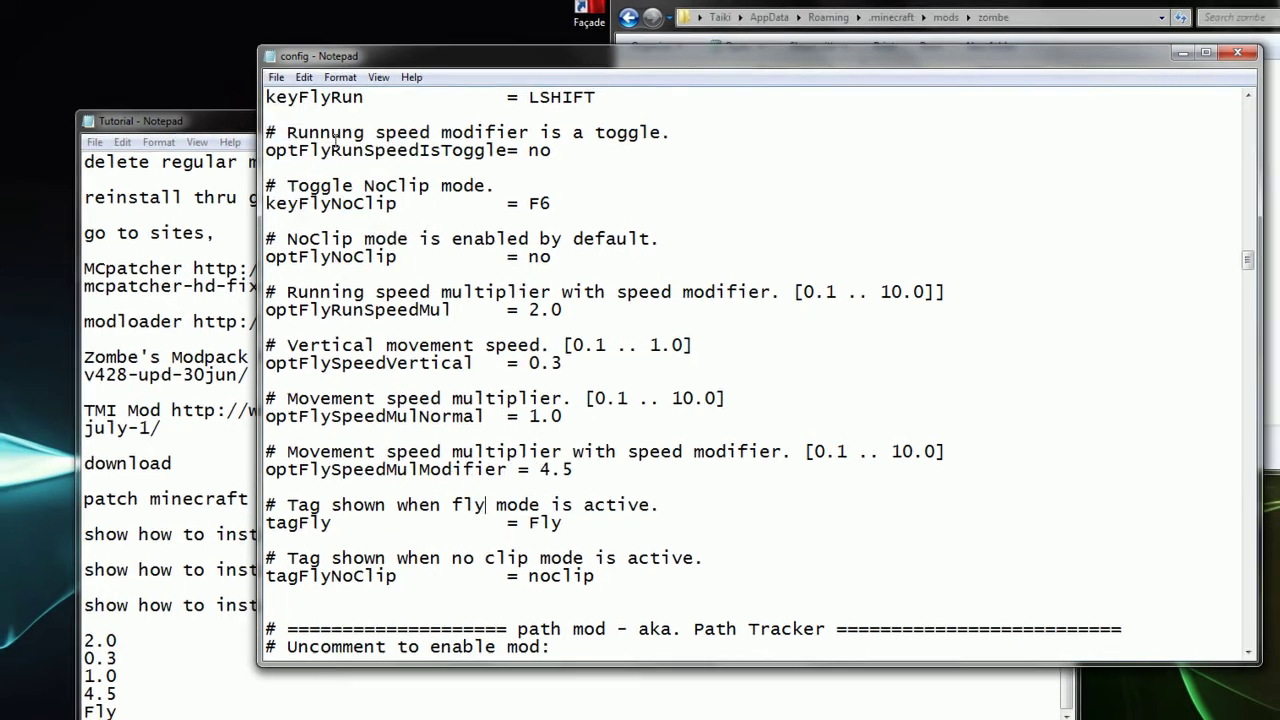
click(1001, 132)
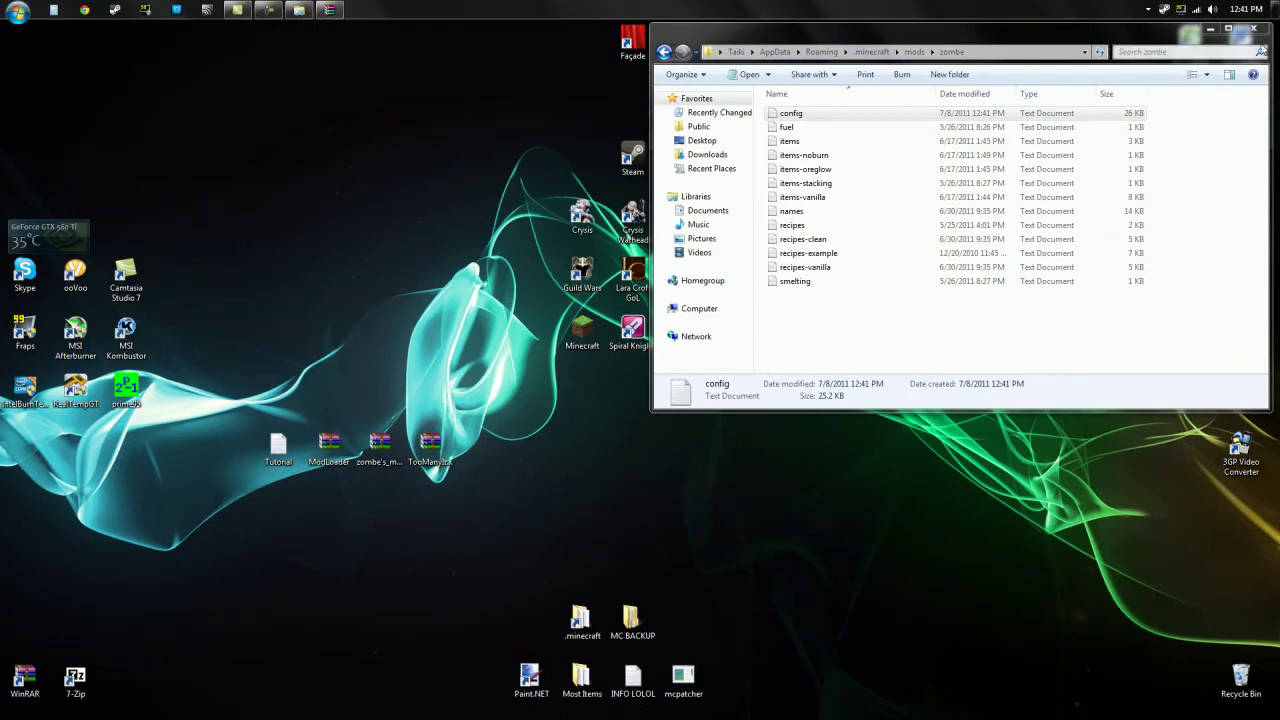
Open the TooManyItems archive from the desktop and close the .minecraft folder window
click(664, 52)
click(664, 52)
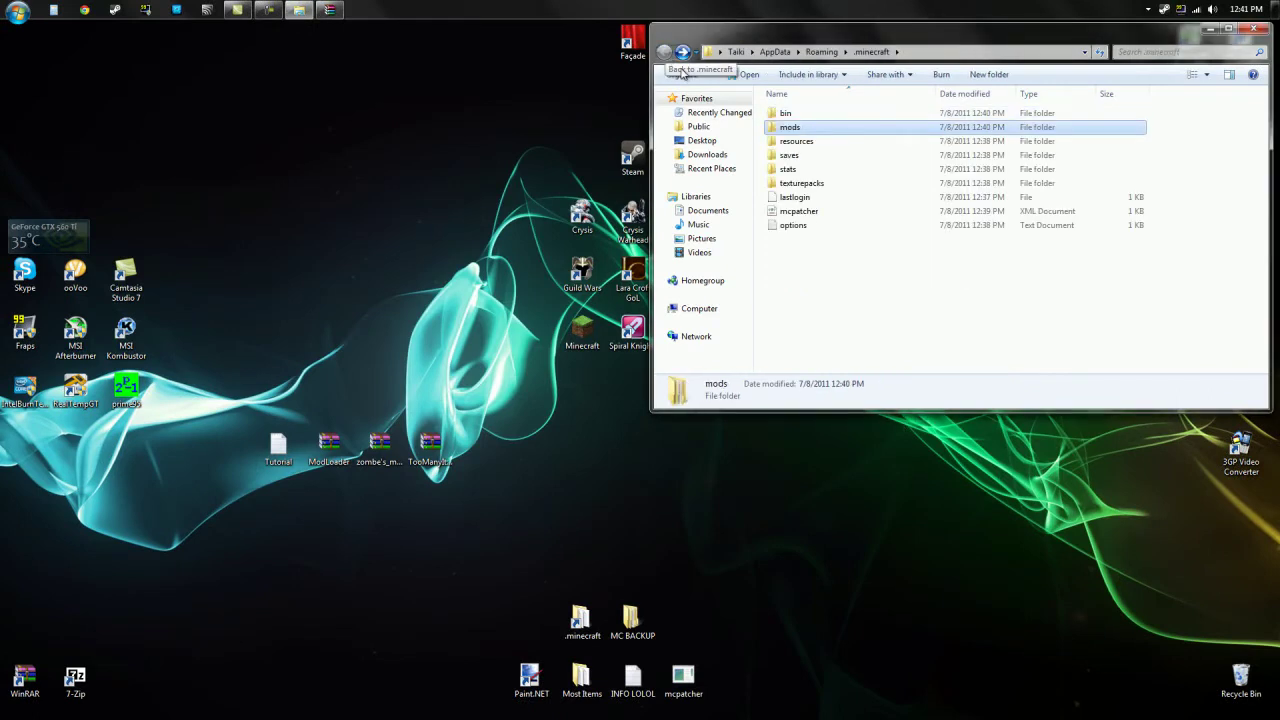
click(422, 447)
double_click(422, 447)
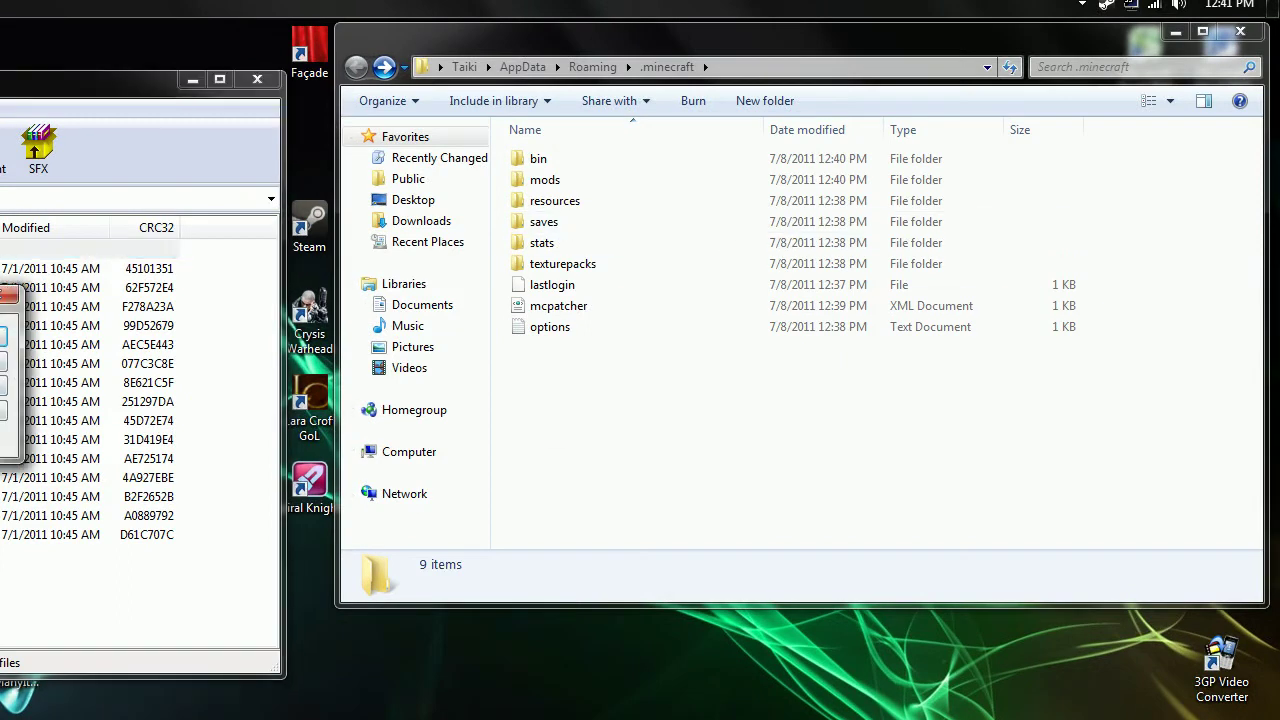
click(1238, 36)
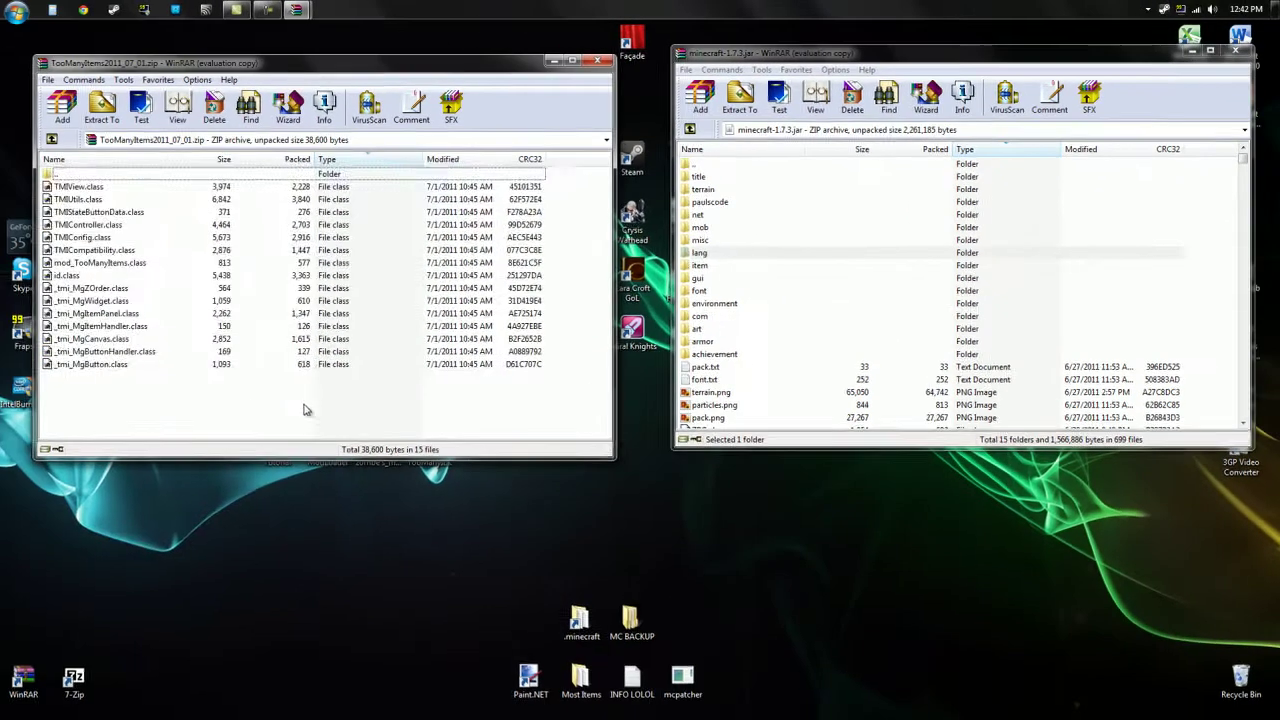
Add all TooManyItems class files into minecraft-1.7.3.jar, then close the jar archive
mouse_move(304, 403)
mouse_down()
mouse_move(117, 181)
mouse_move(125, 193)
mouse_up()
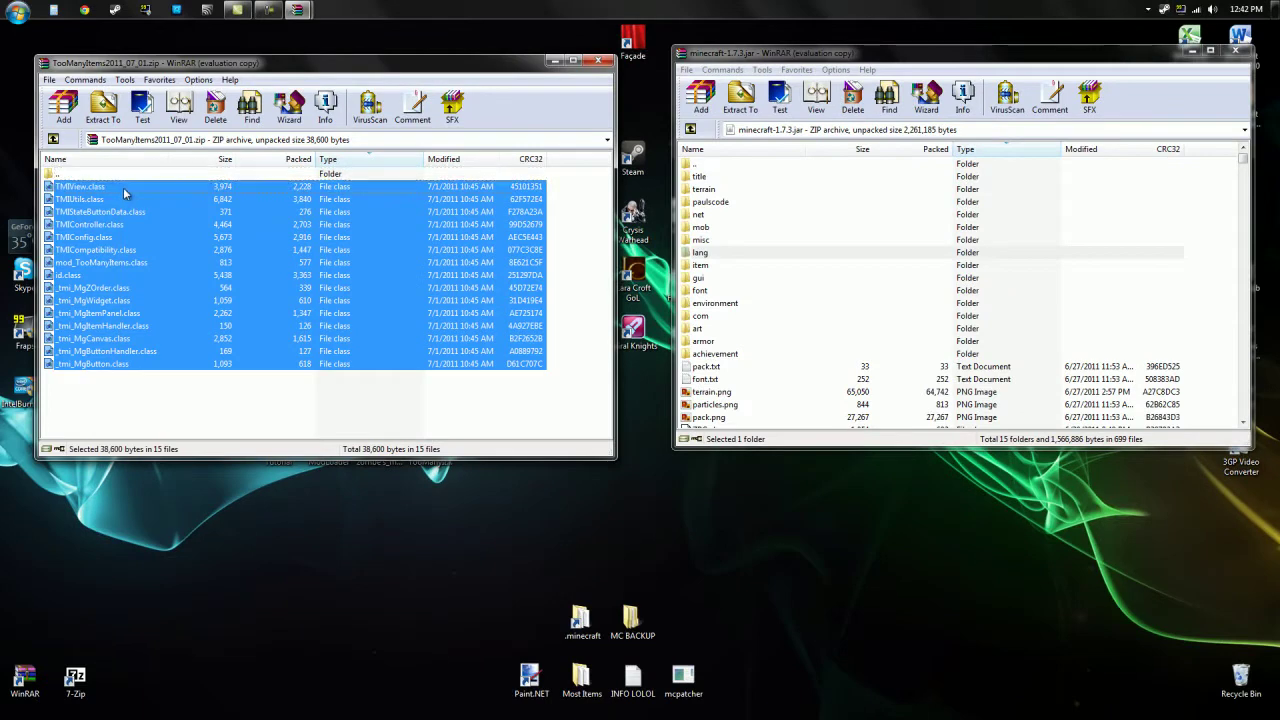
drag(1150, 318, 1217, 305)
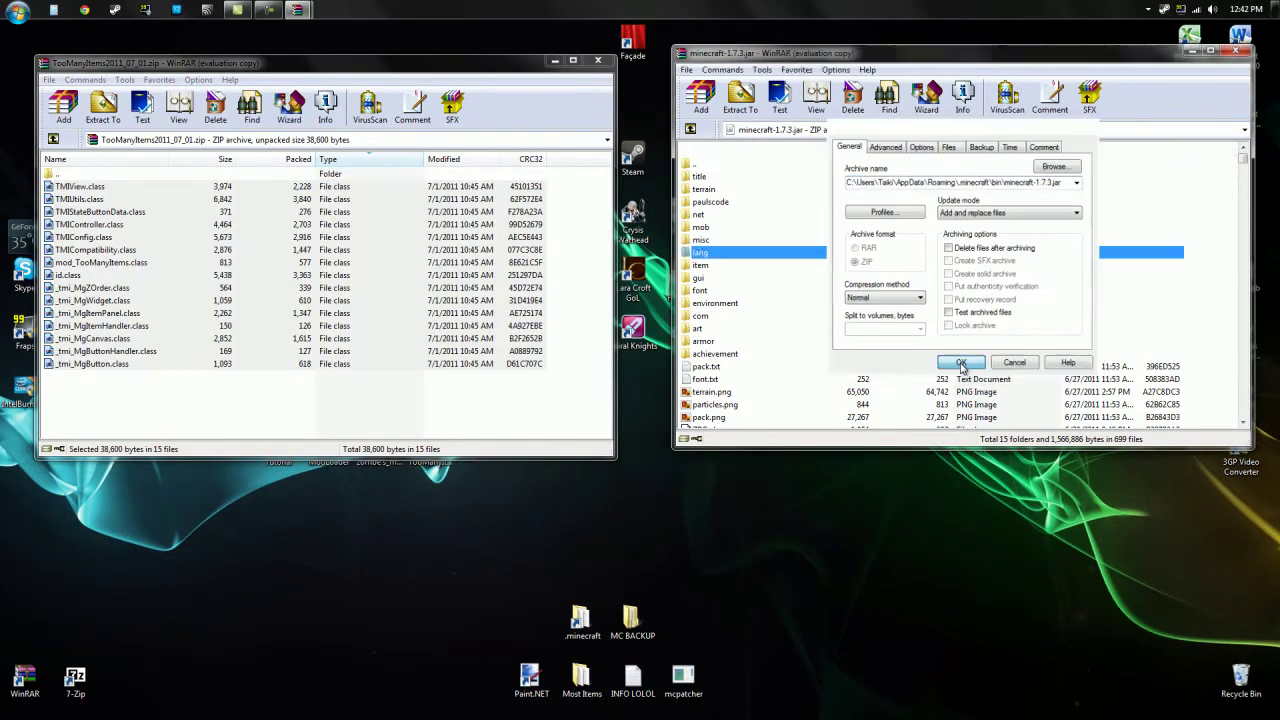
click(968, 365)
click(1237, 55)
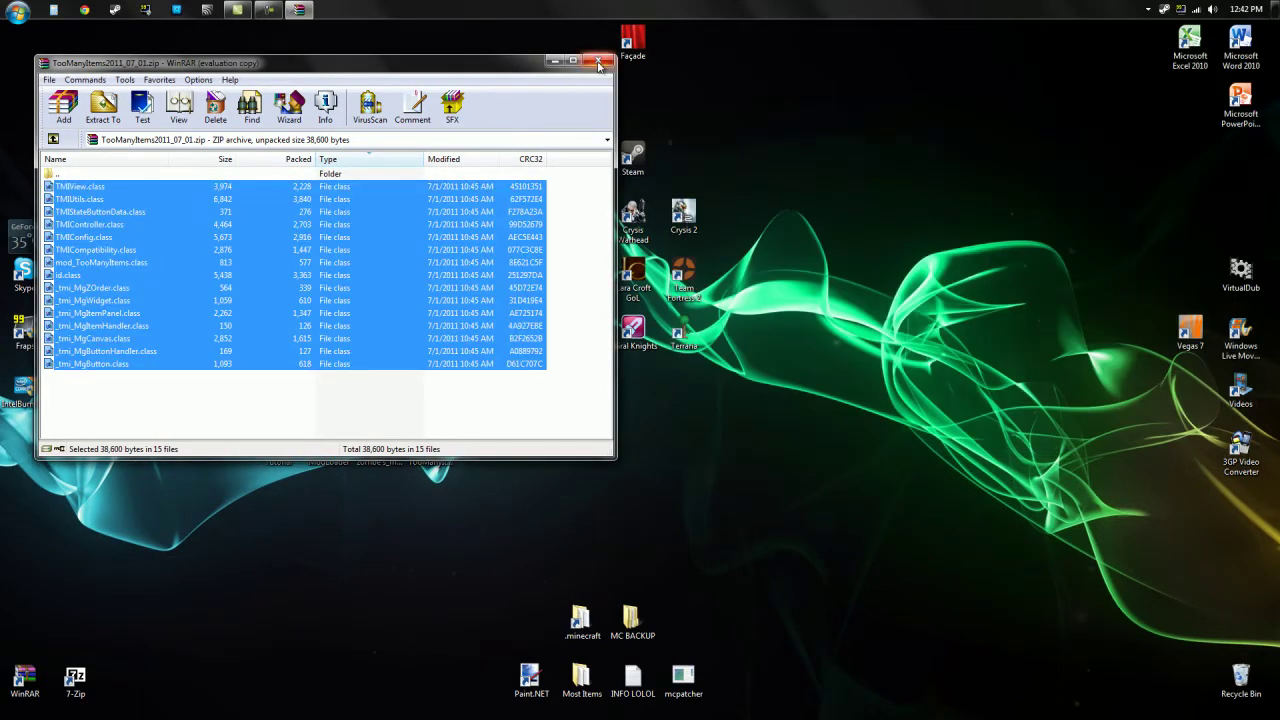
Close the TooManyItems archive, run MCPatcher past the security warning, patch minecraft.jar, and close it
click(597, 62)
double_click(696, 680)
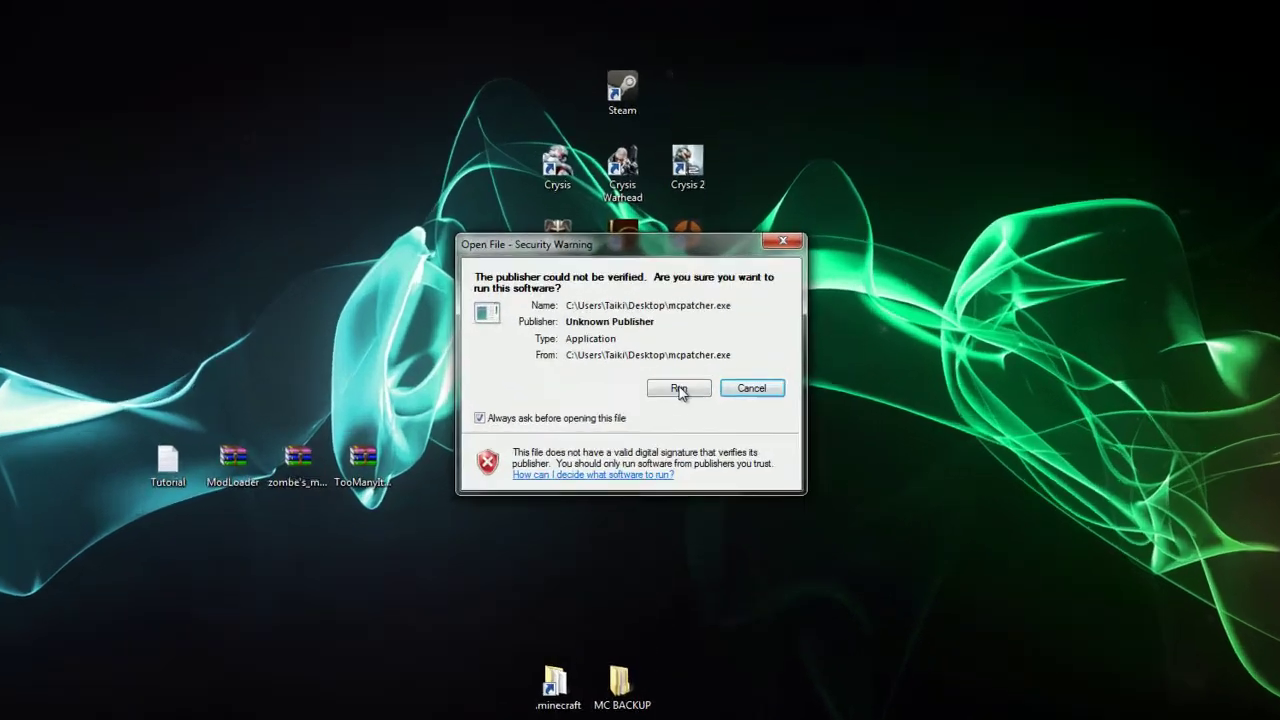
click(677, 387)
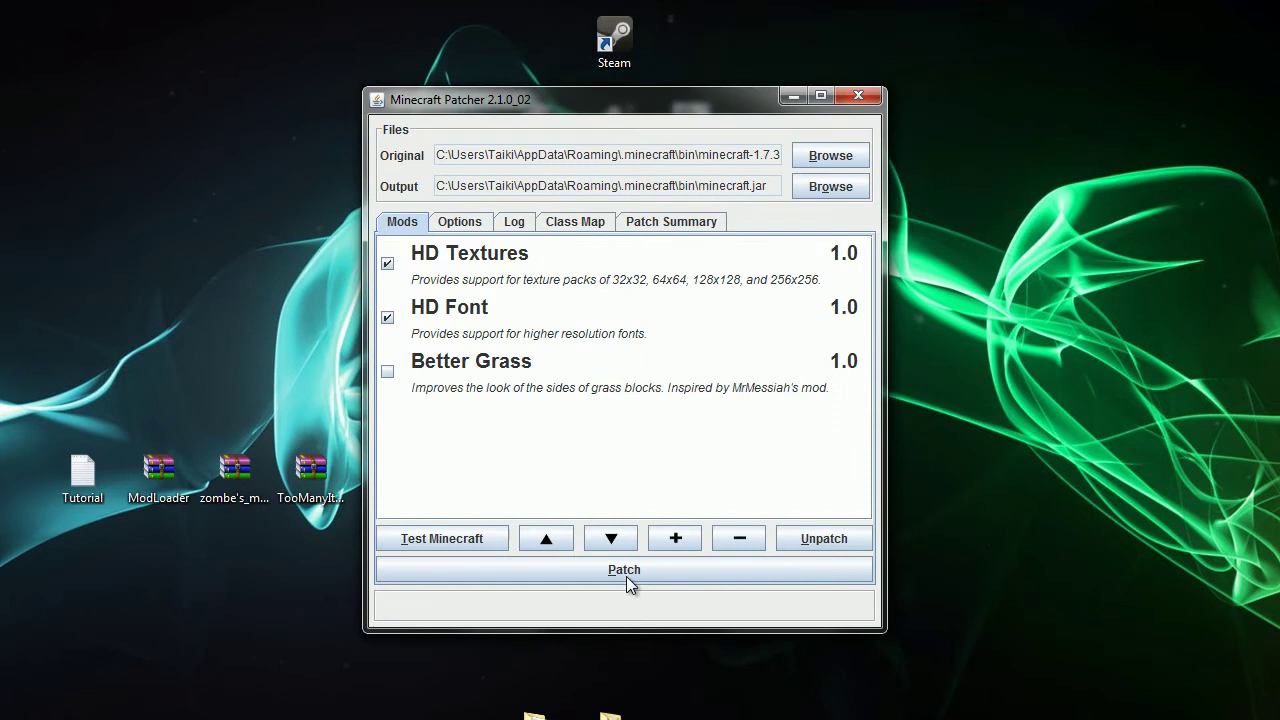
click(629, 571)
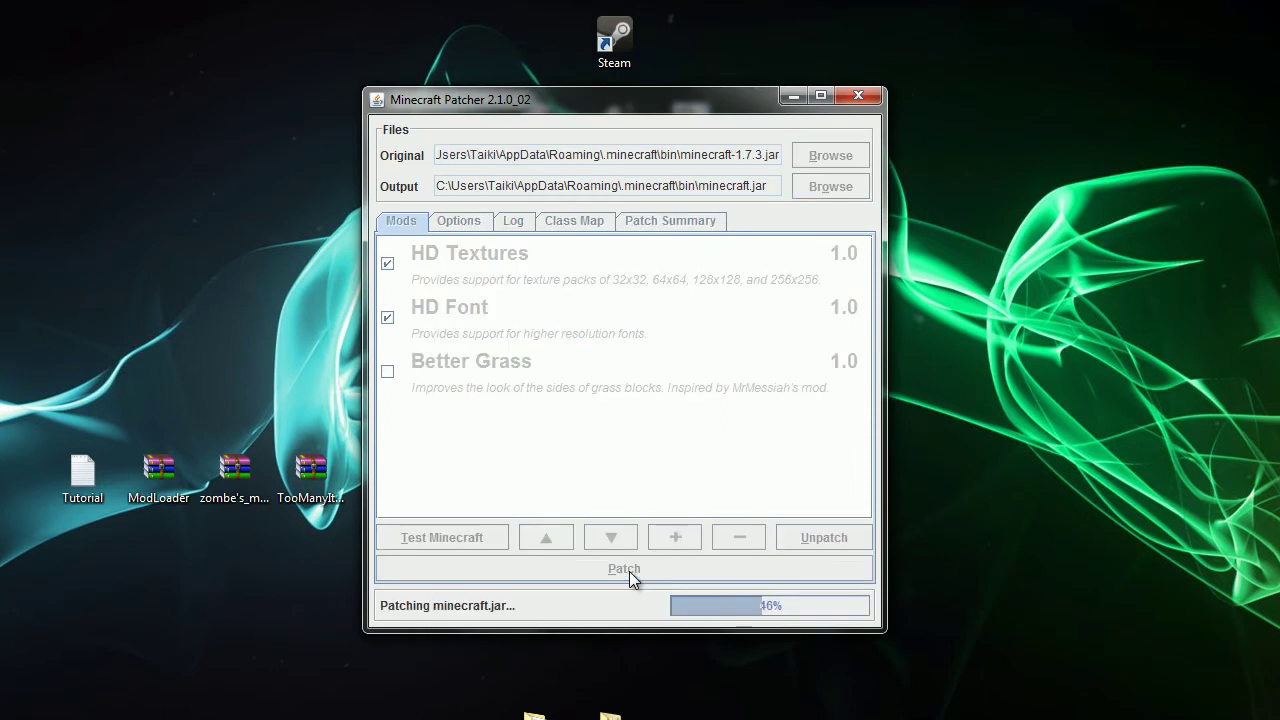
click(880, 92)
Launch Minecraft from the desktop shortcut and log in through the launcher
double_click(540, 292)
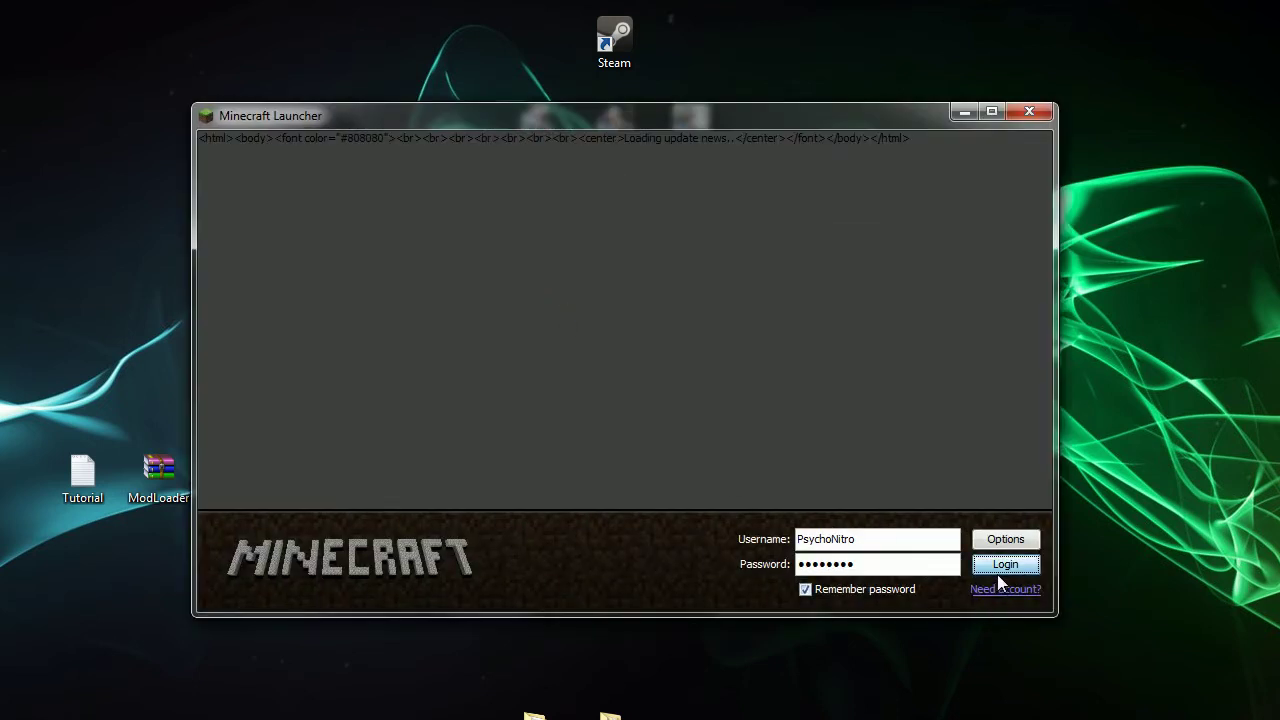
click(997, 570)
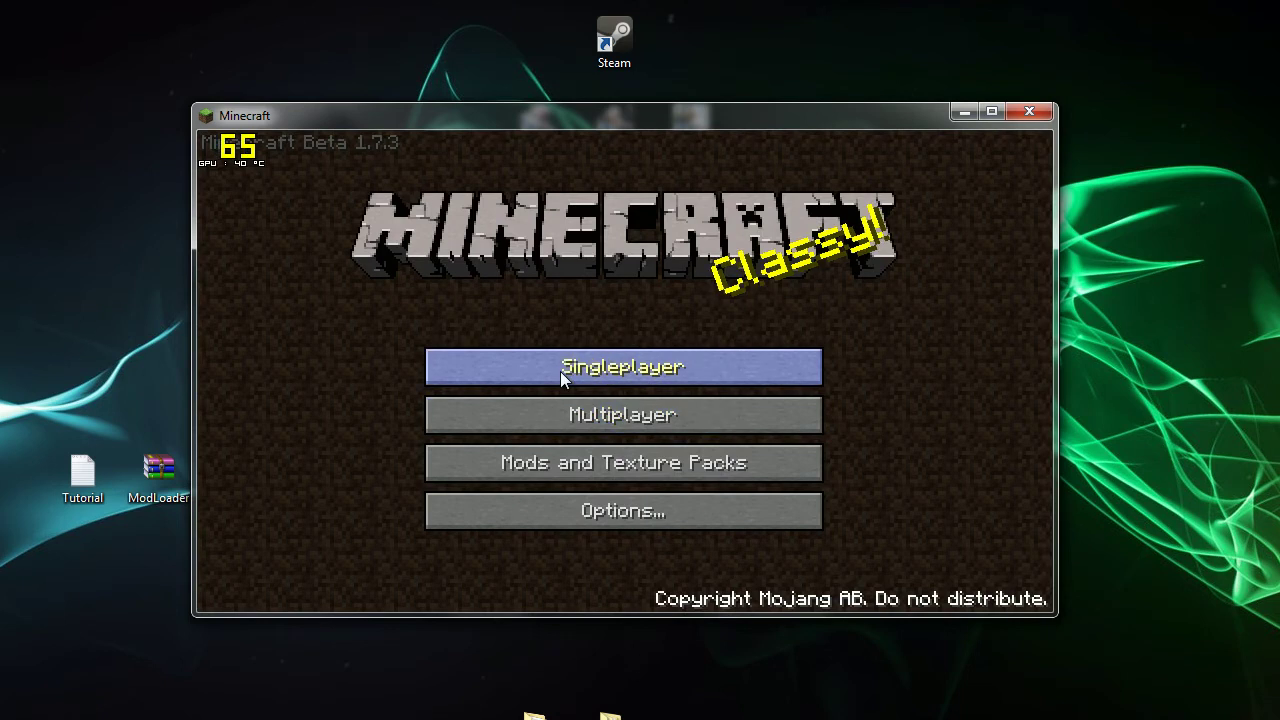
Create a new singleplayer world named 'aofnasnf' with the seed 'lets hope this works'
click(560, 371)
click(705, 530)
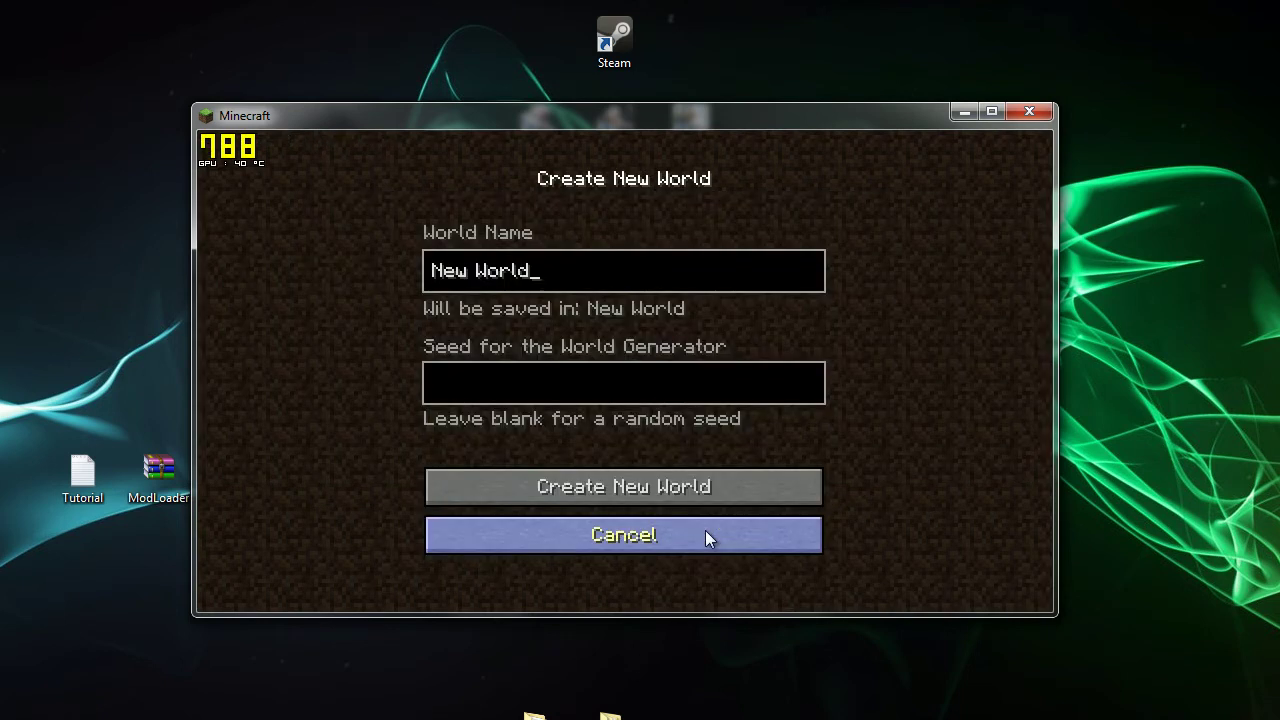
key(BackSpace)
key(BackSpace)
key(BackSpace)
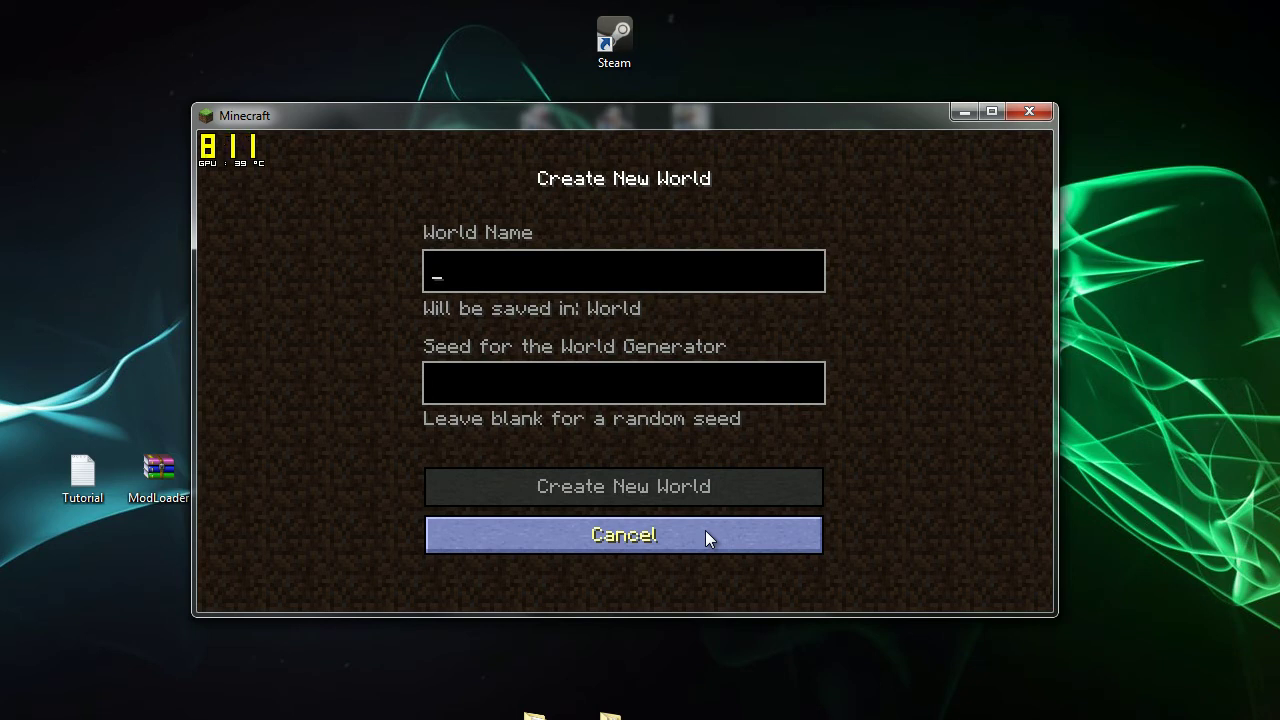
text(aofnasnf)
click(677, 391)
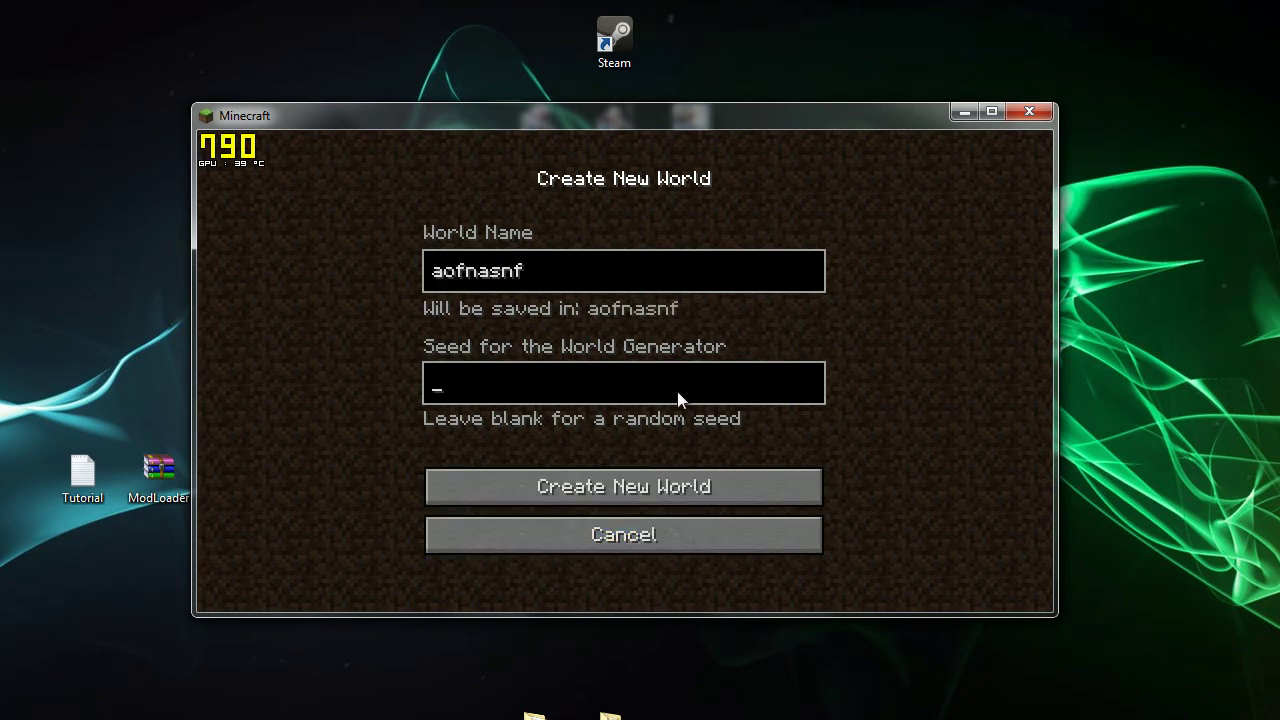
text(lol w)
key(BackSpace)
text(lets )
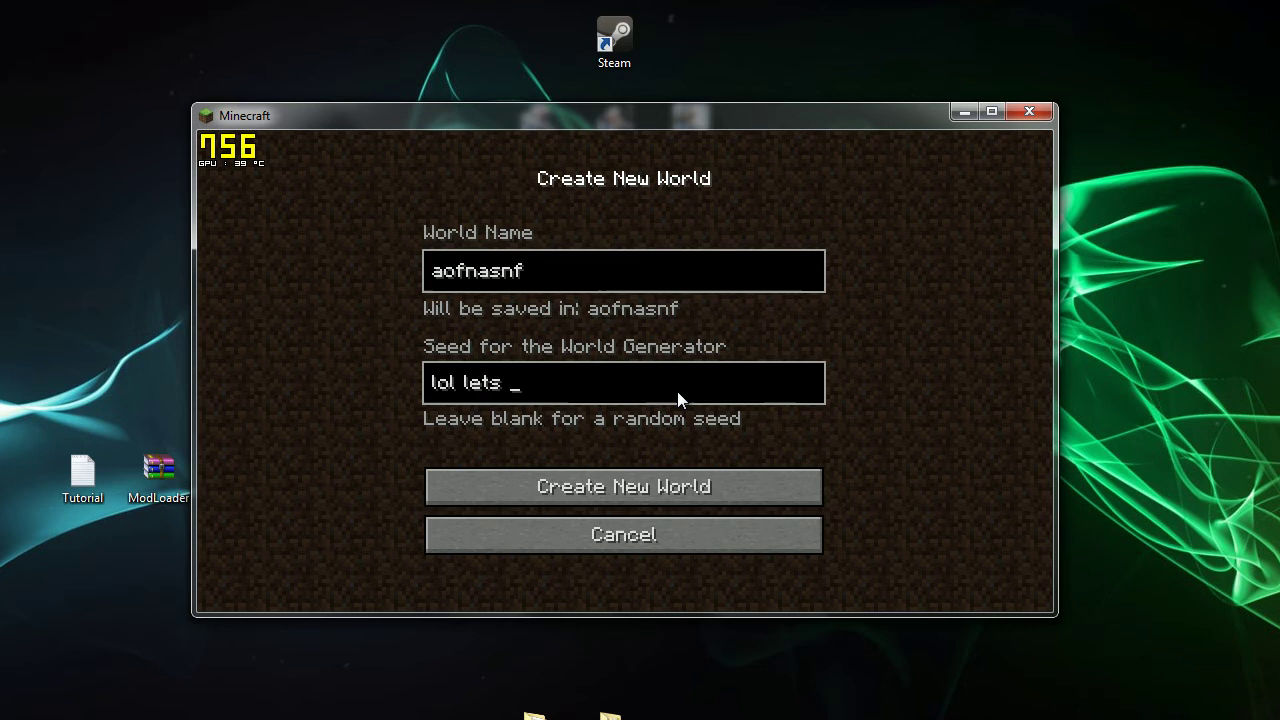
text(hope this works)
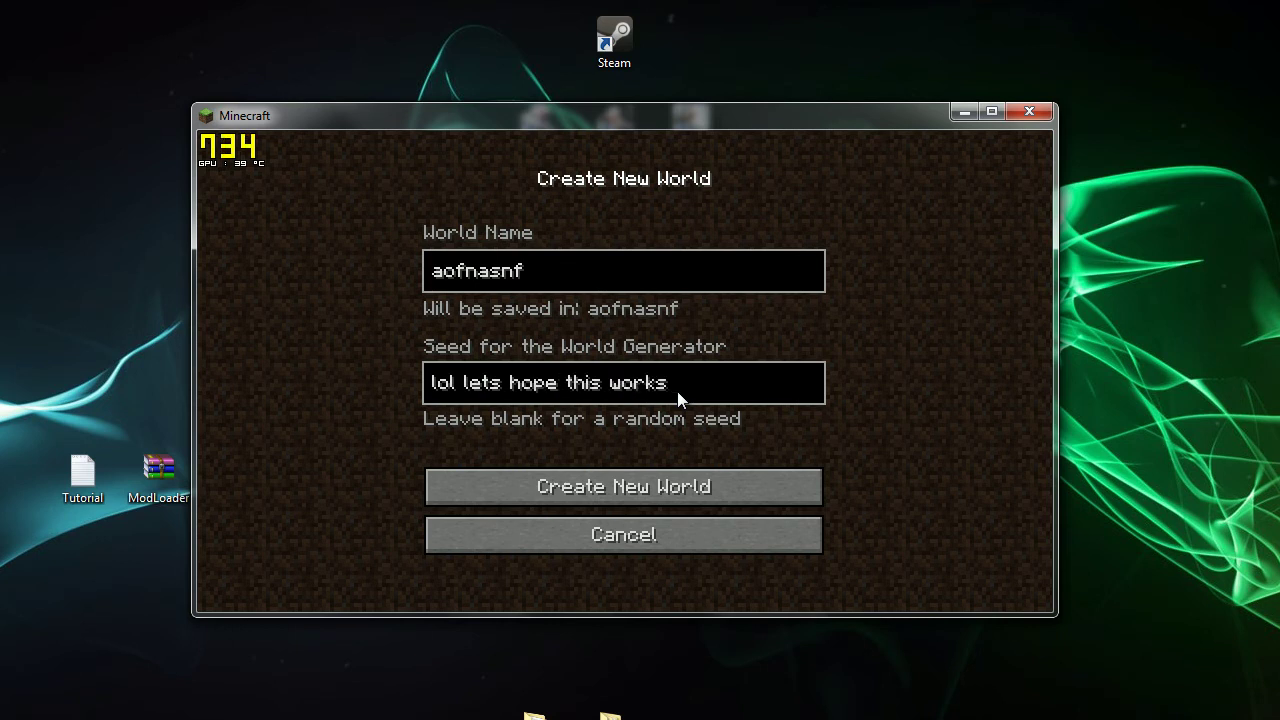
click(686, 493)
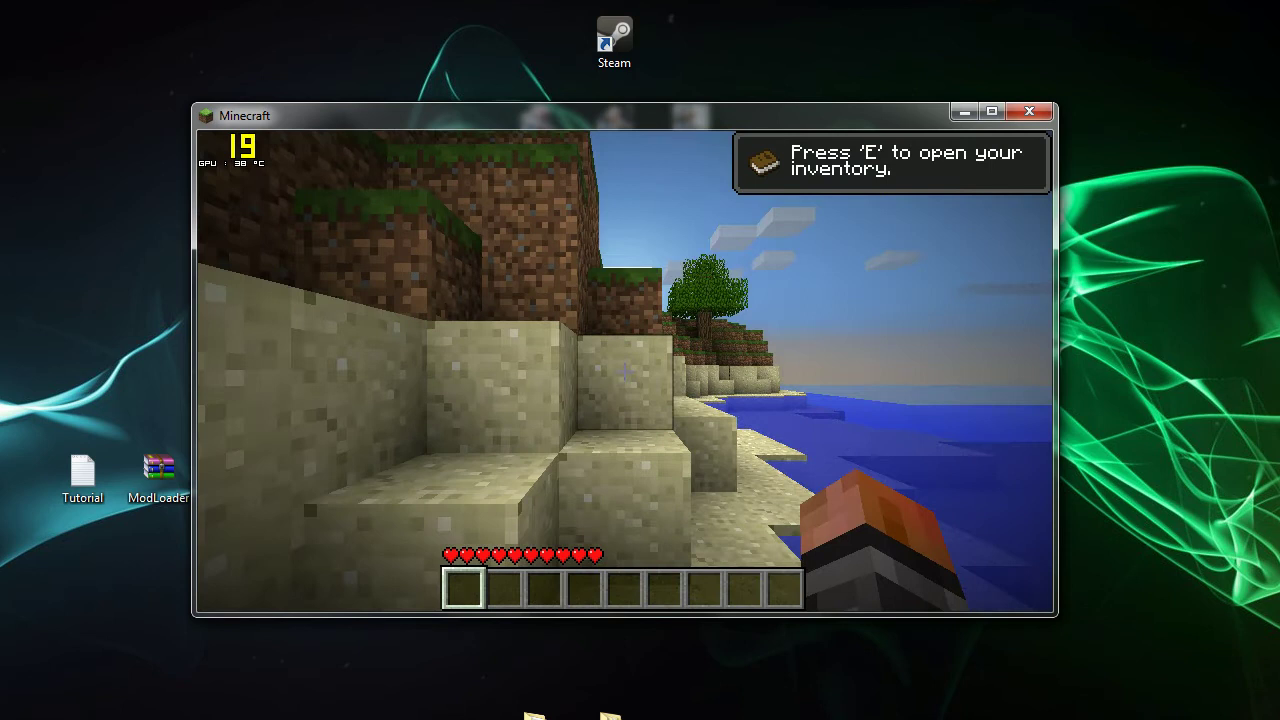
In the game options, set Sensitivity to 111% and Difficulty to Peaceful
key(Escape)
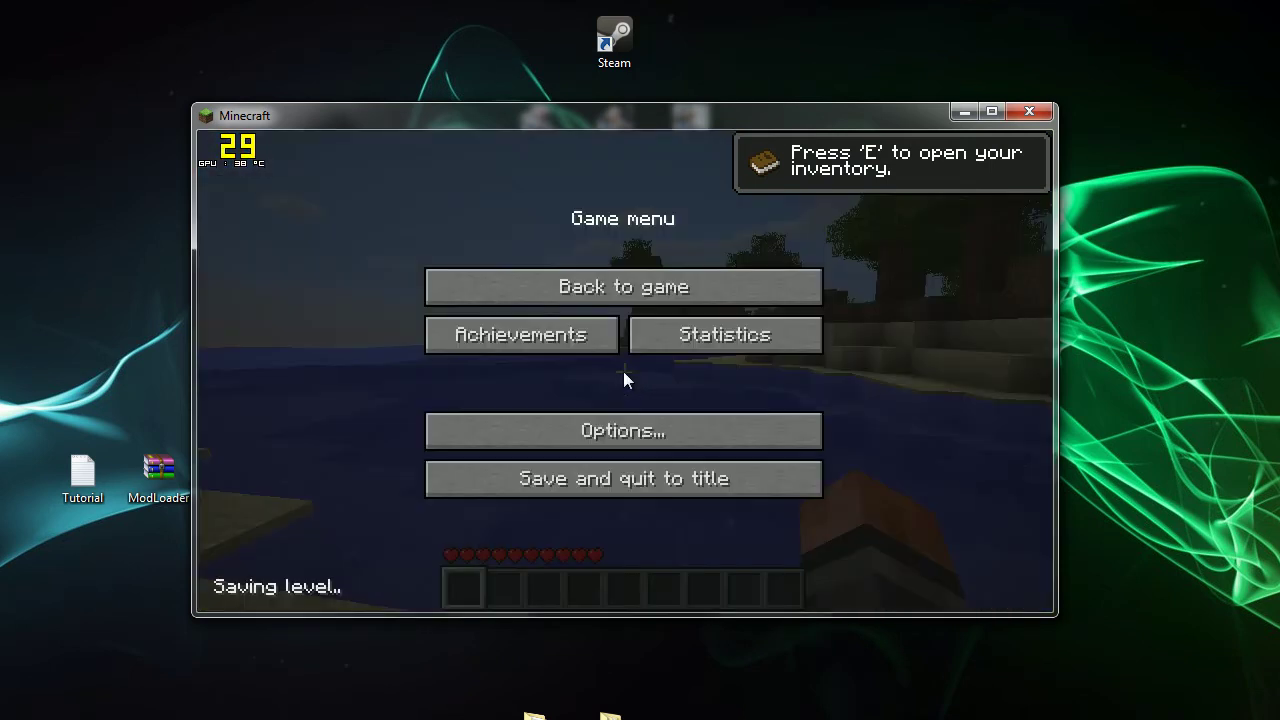
click(645, 432)
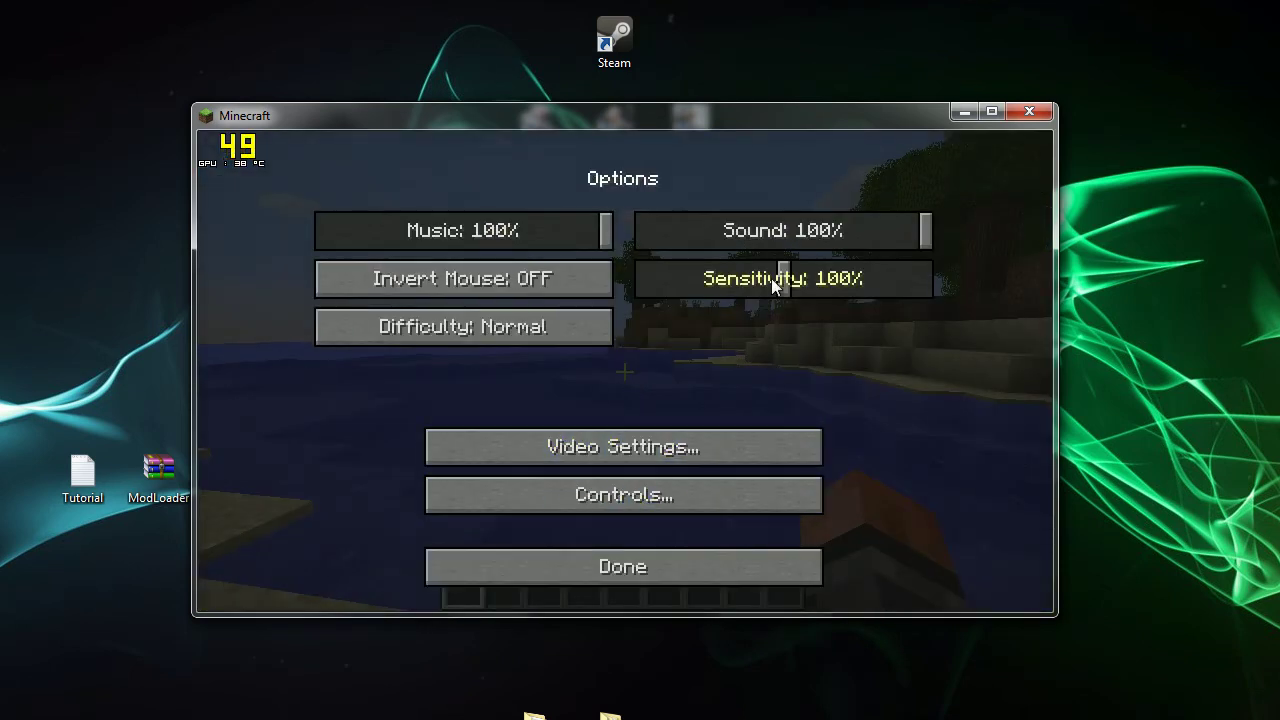
click(800, 283)
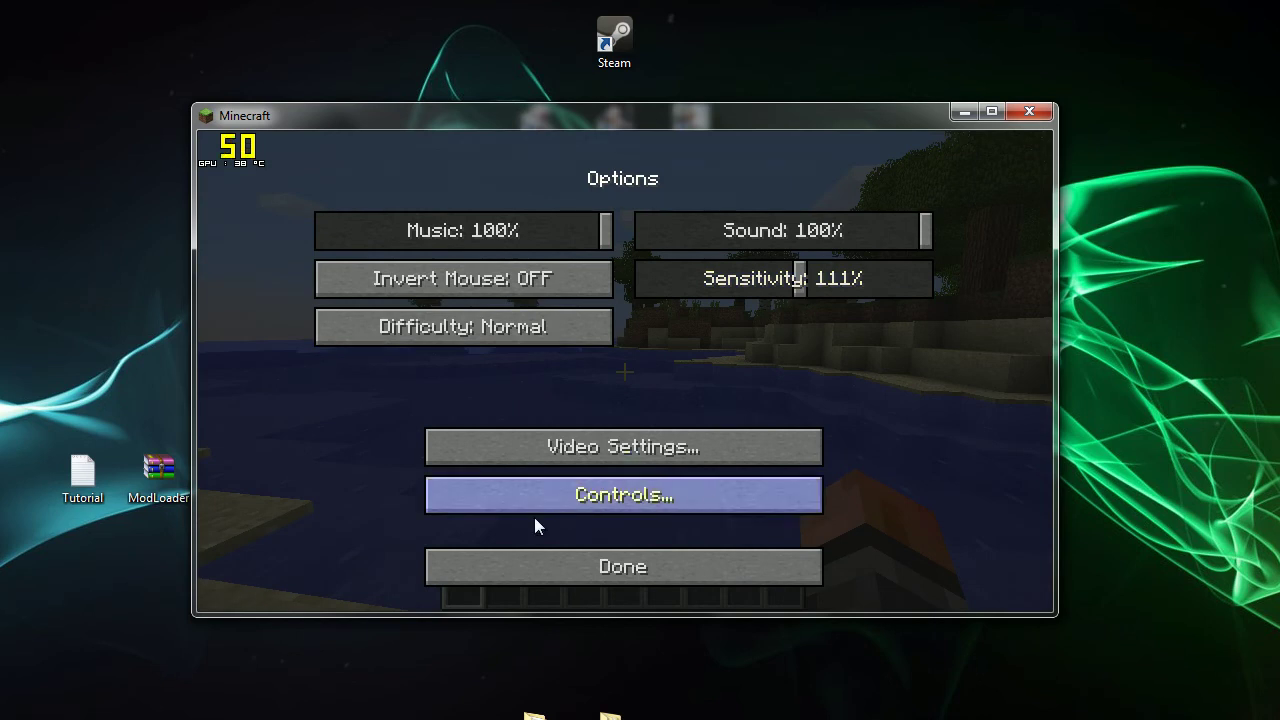
click(531, 309)
click(530, 310)
click(530, 310)
click(530, 310)
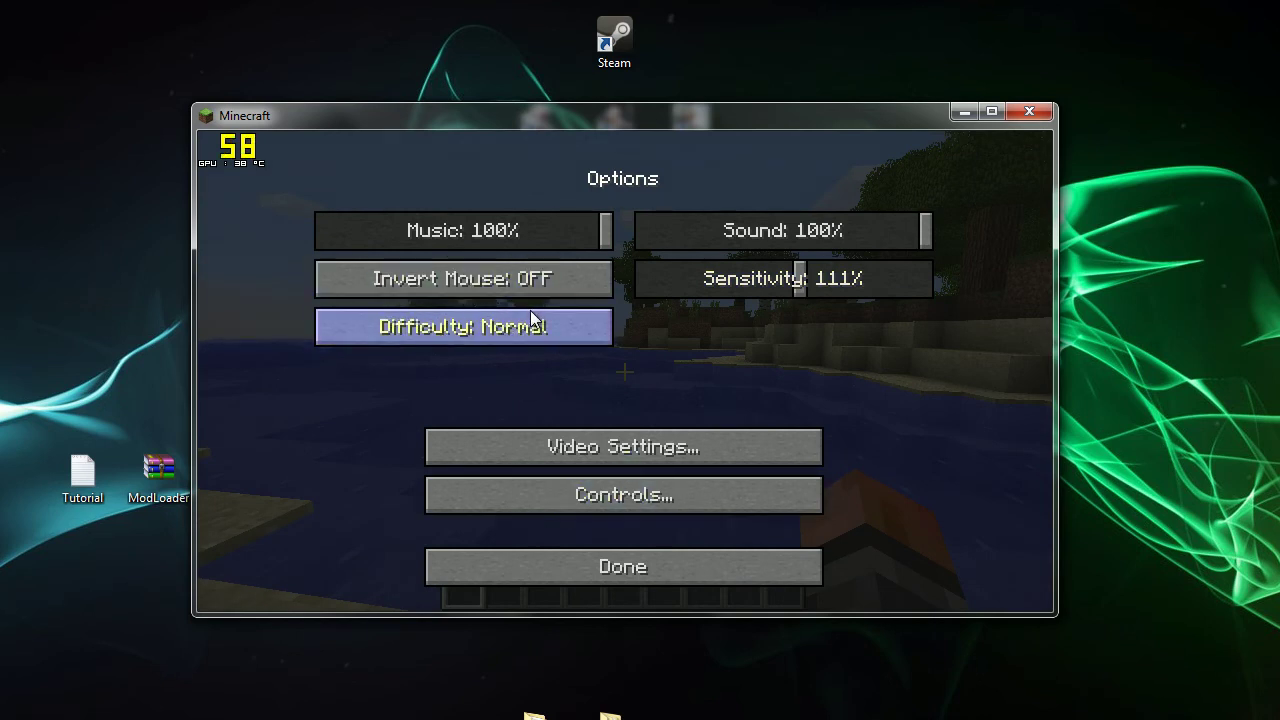
click(530, 310)
click(530, 310)
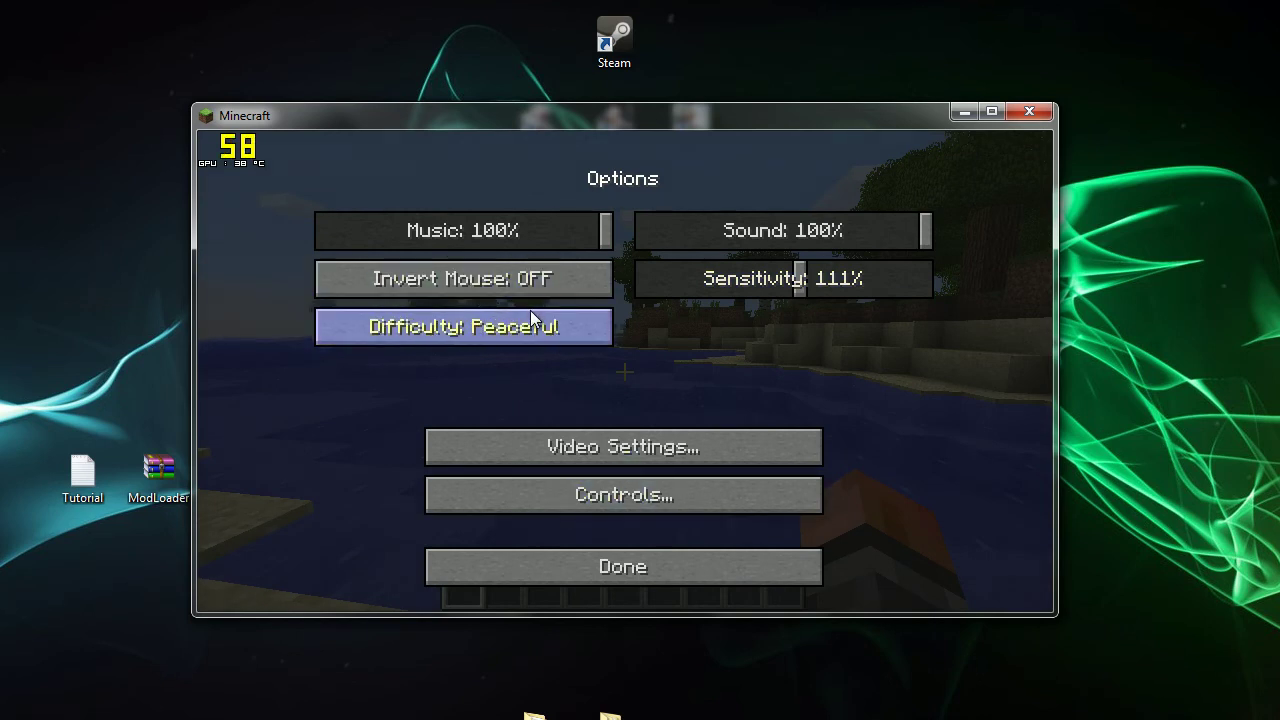
Set video settings: GUI Scale Large, Advanced OpenGL ON, Performance Max FPS, Render Distance Normal
click(617, 451)
click(541, 388)
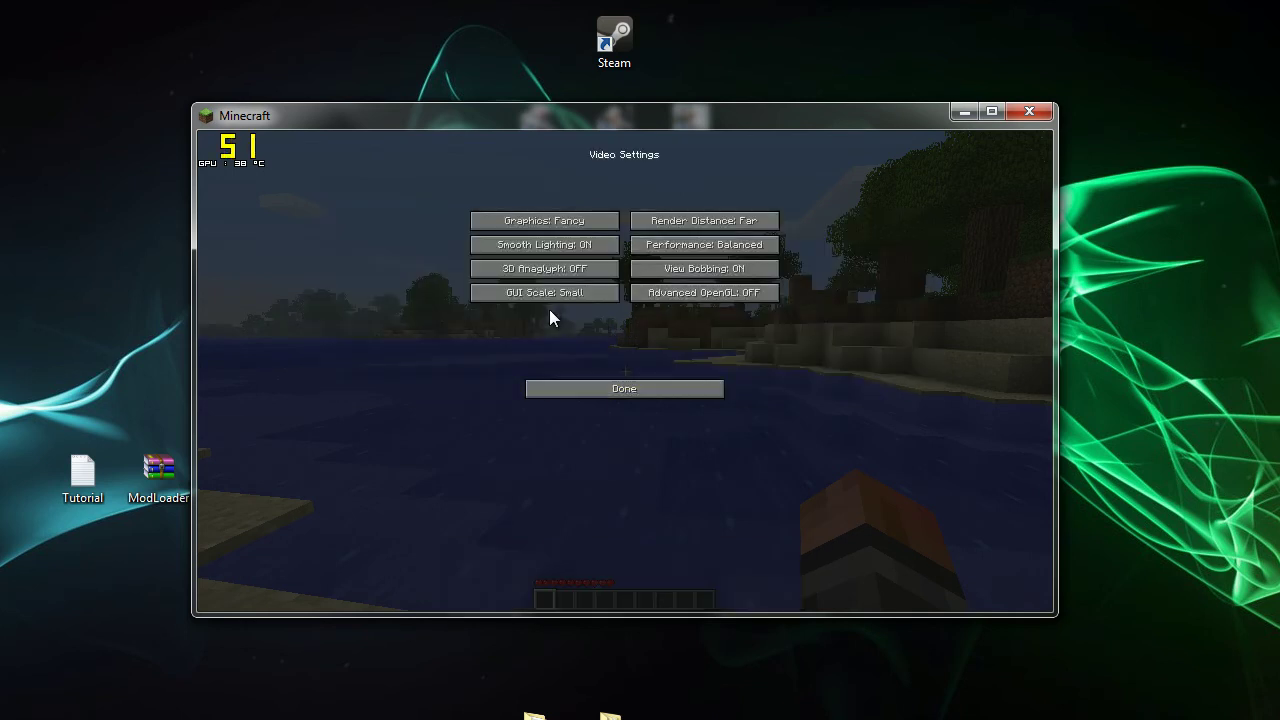
click(549, 290)
click(547, 375)
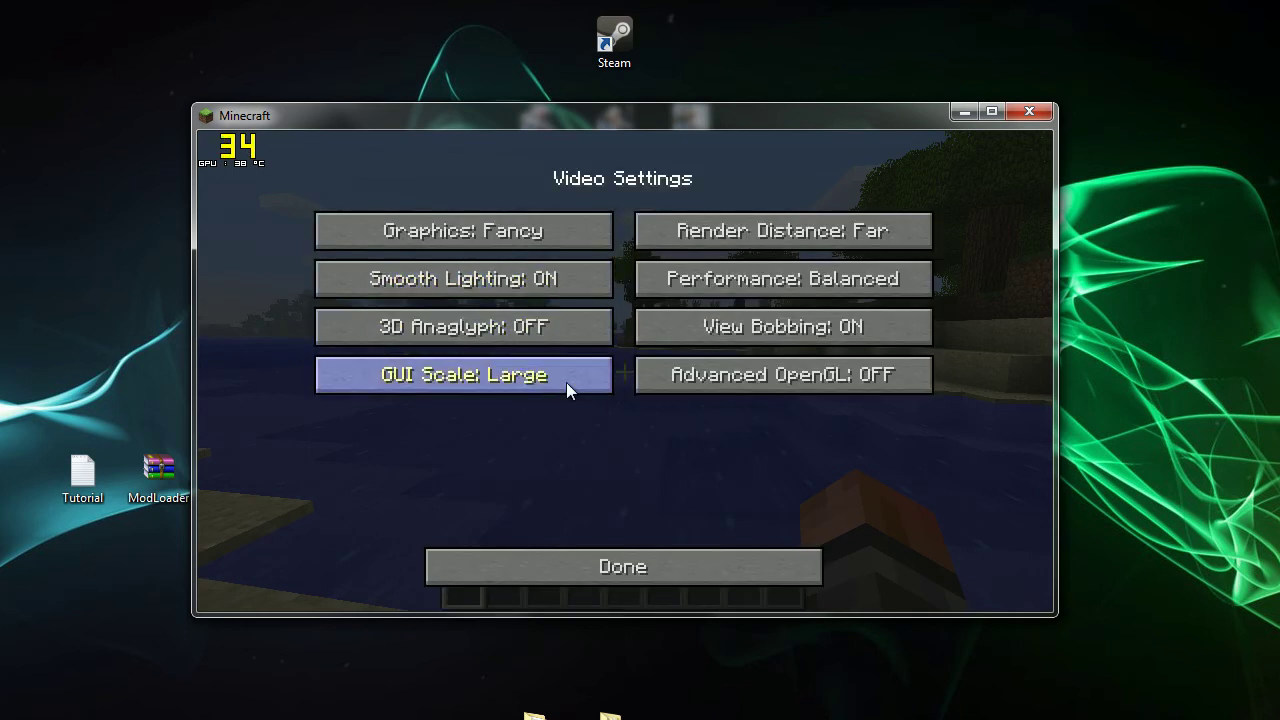
click(781, 380)
click(783, 280)
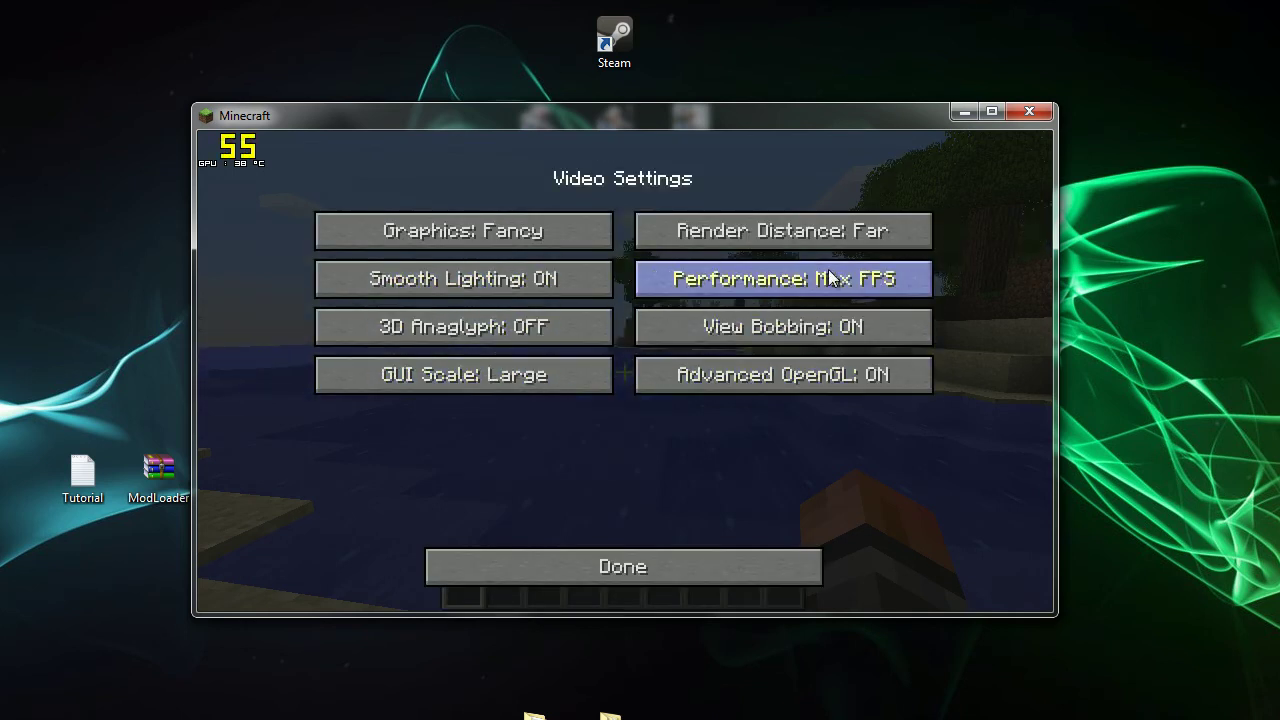
click(784, 237)
click(617, 570)
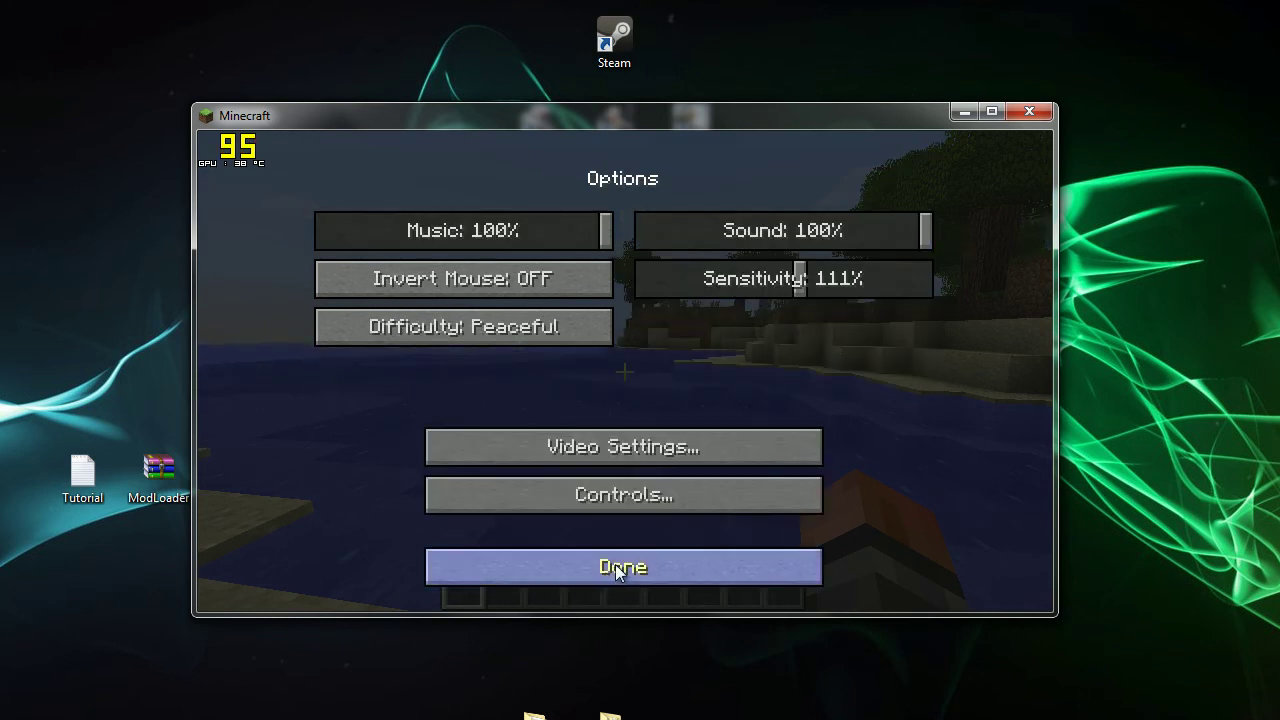
Rebind Toggle Fog to G, Inventory to R and Sneak to LCONTROL, then leave the options
click(686, 488)
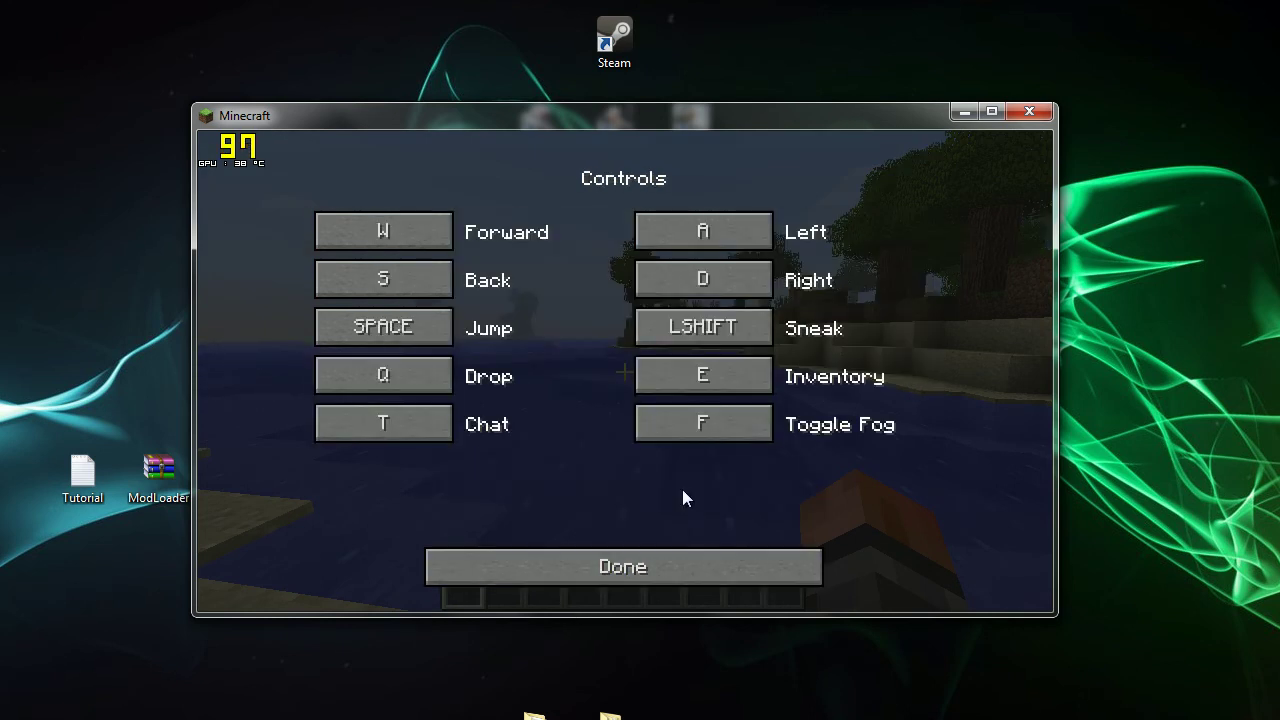
click(745, 431)
key(g)
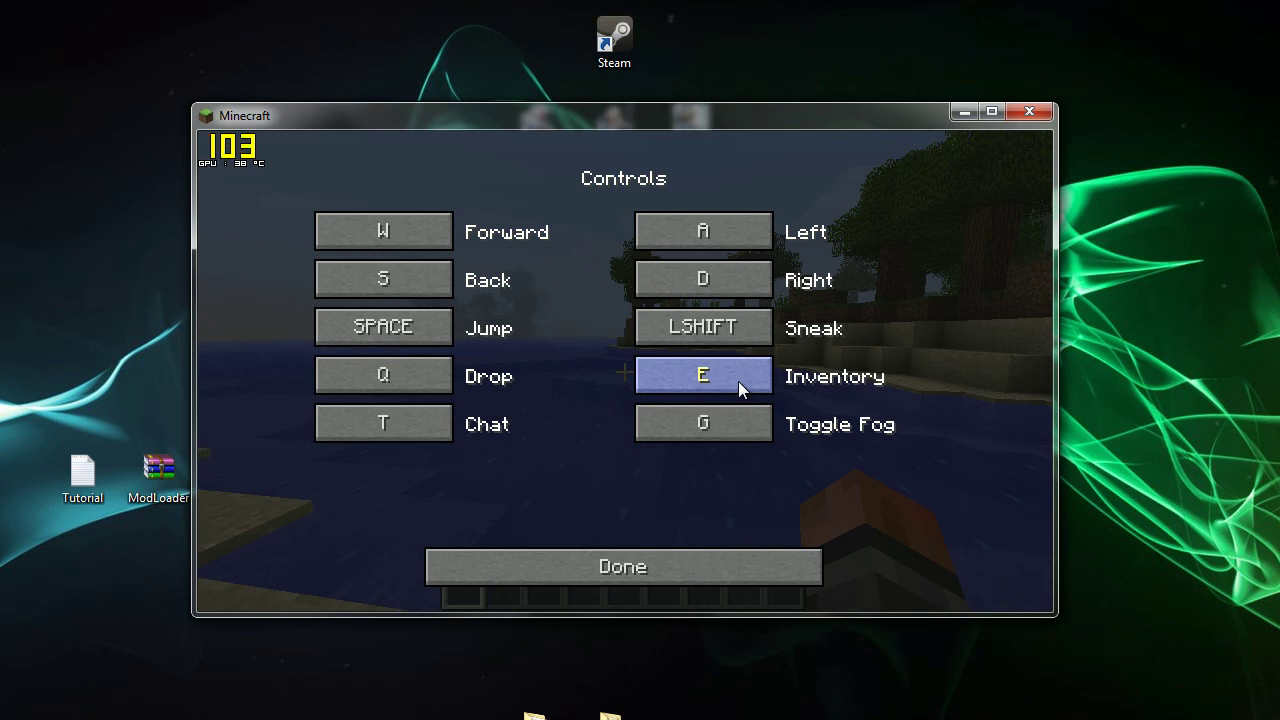
click(738, 381)
key(r)
key(ctrl)
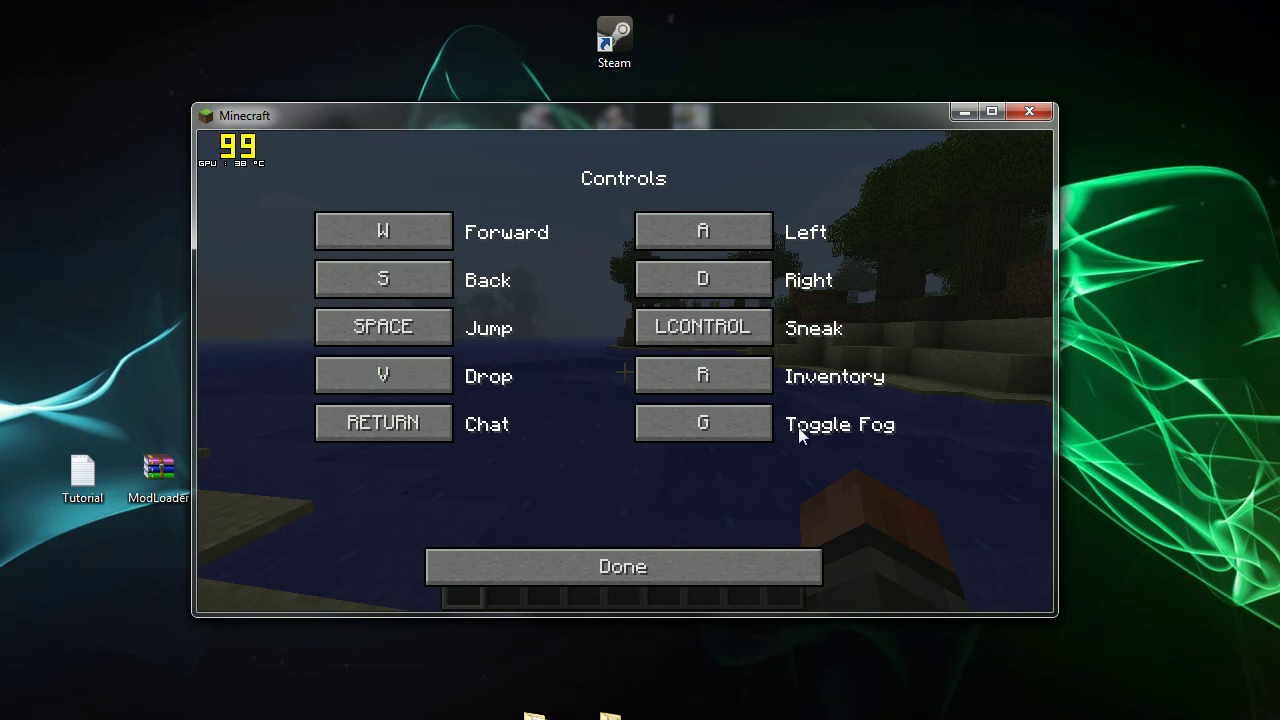
click(654, 566)
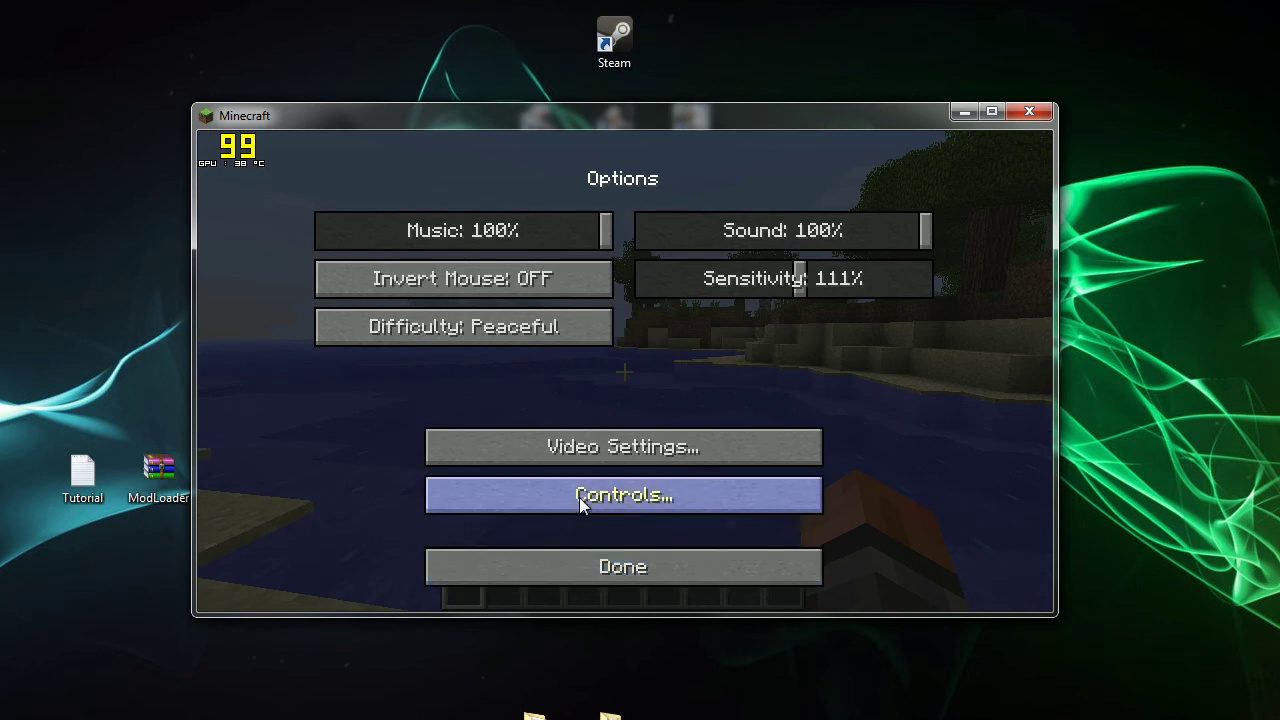
click(654, 566)
Use TooManyItems to add wool, sponge, note block, sapling, lapis ore, dead bush and lava stacks
click(618, 290)
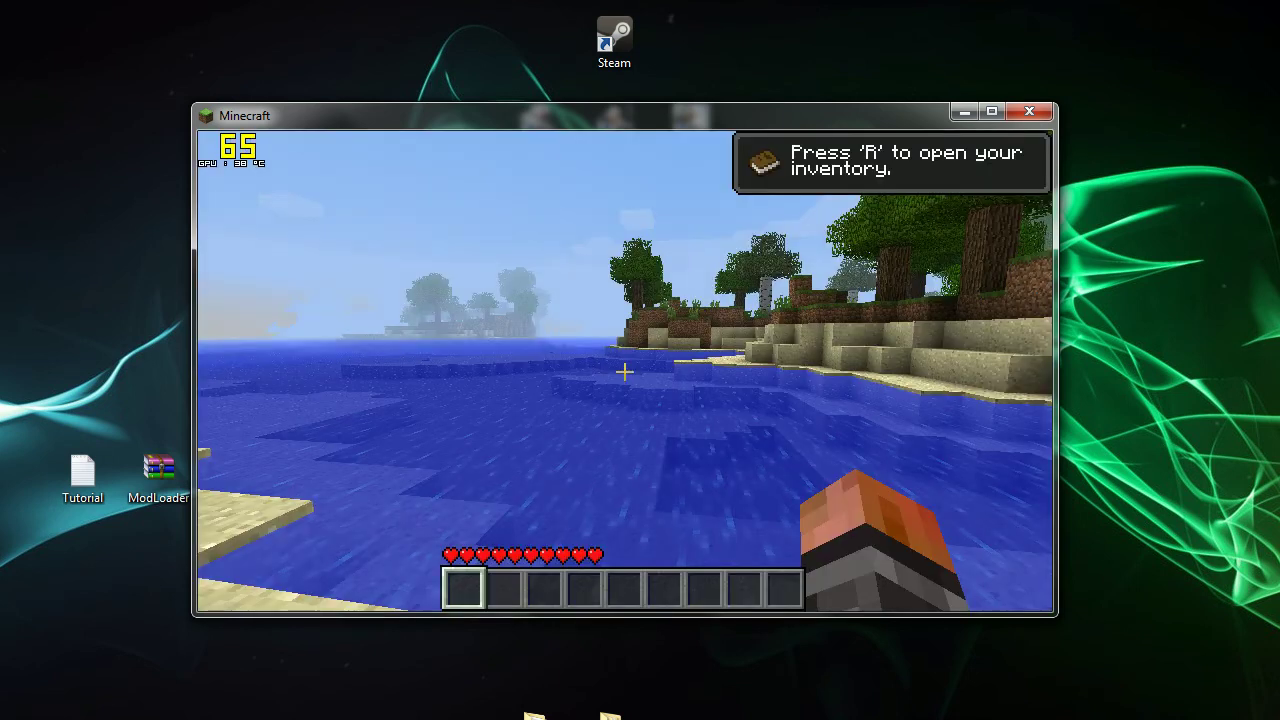
key(r)
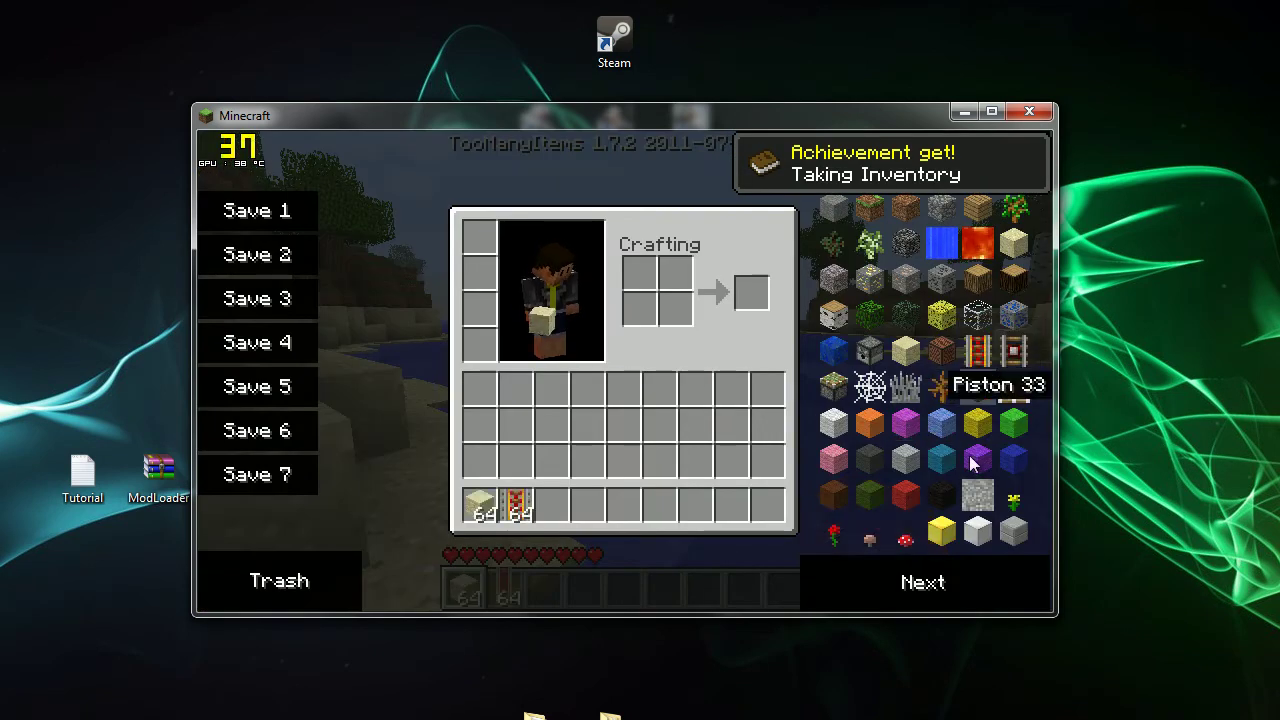
click(975, 458)
click(941, 315)
click(941, 350)
click(1013, 207)
click(1013, 315)
click(941, 386)
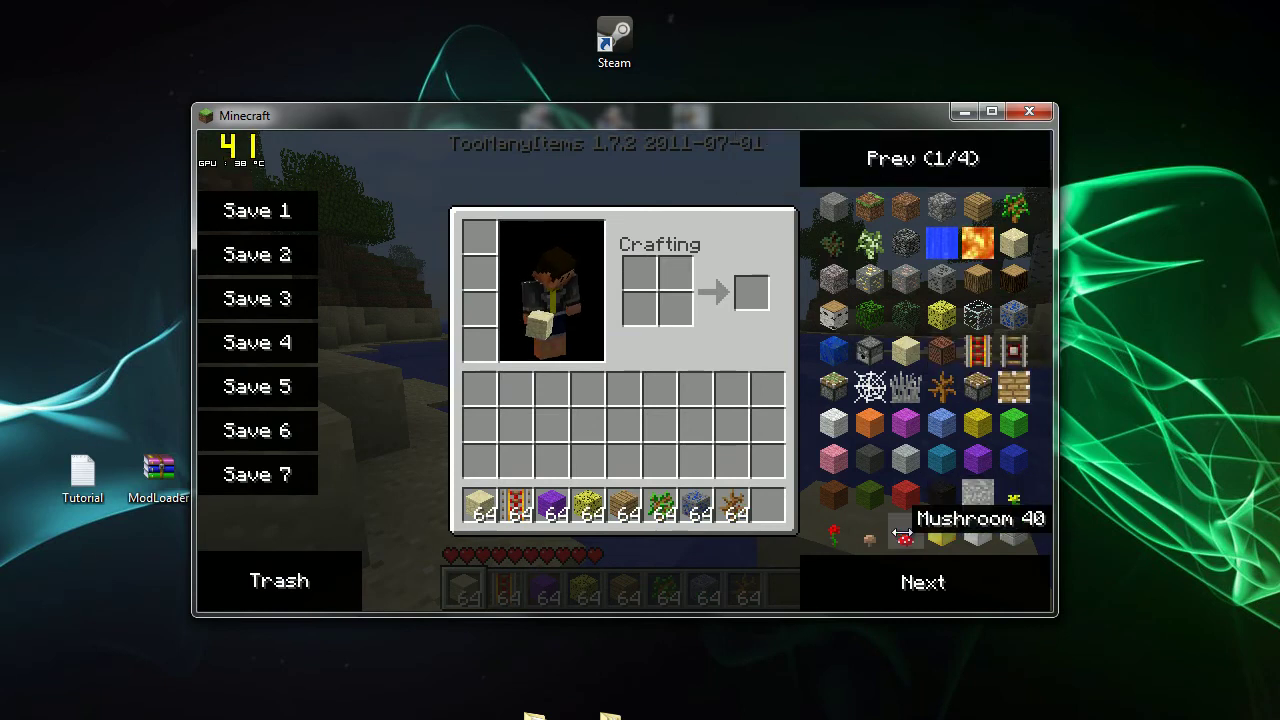
shift+click(976, 252)
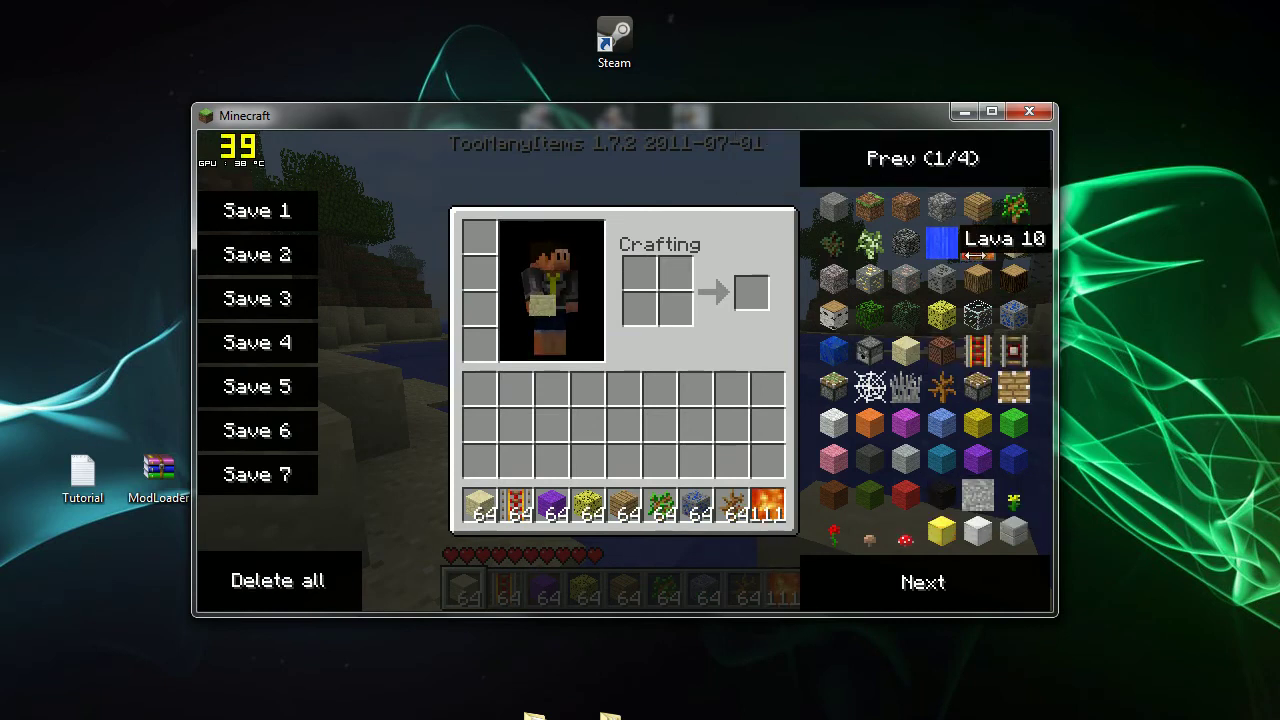
Select the lava and place lava blocks along the sandy shore
key(e)
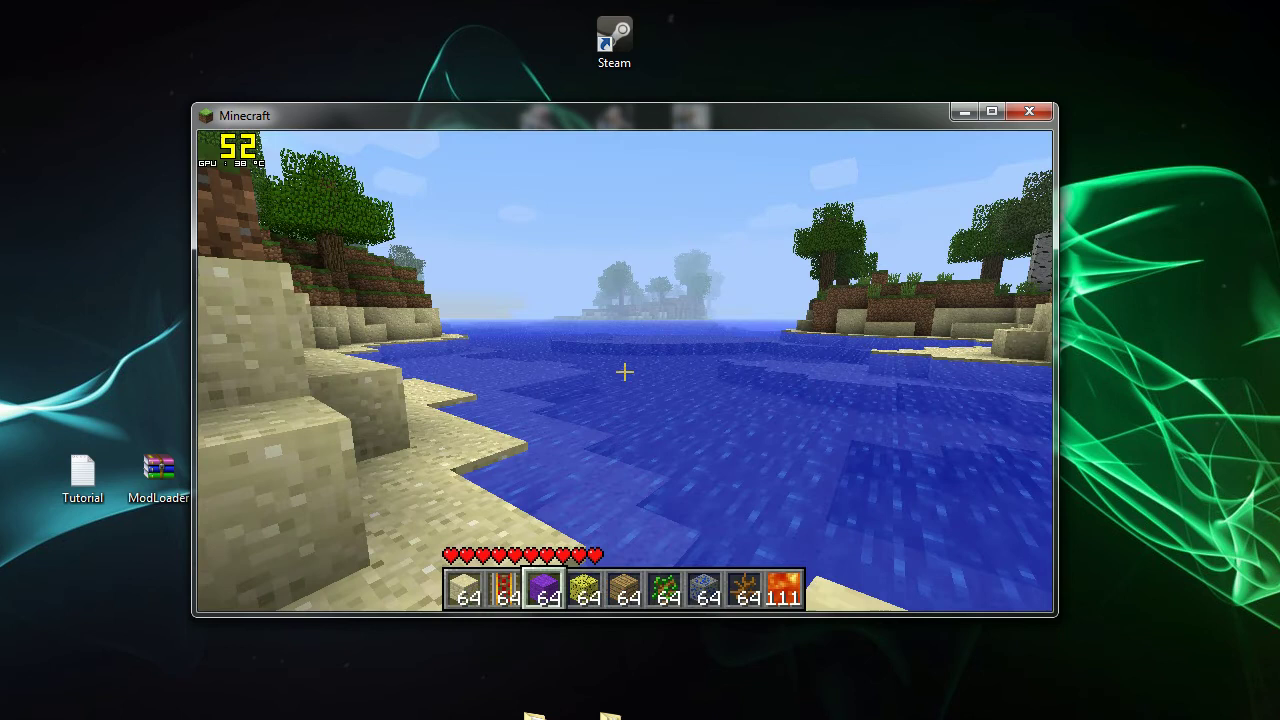
scroll(624, 372, down, 6)
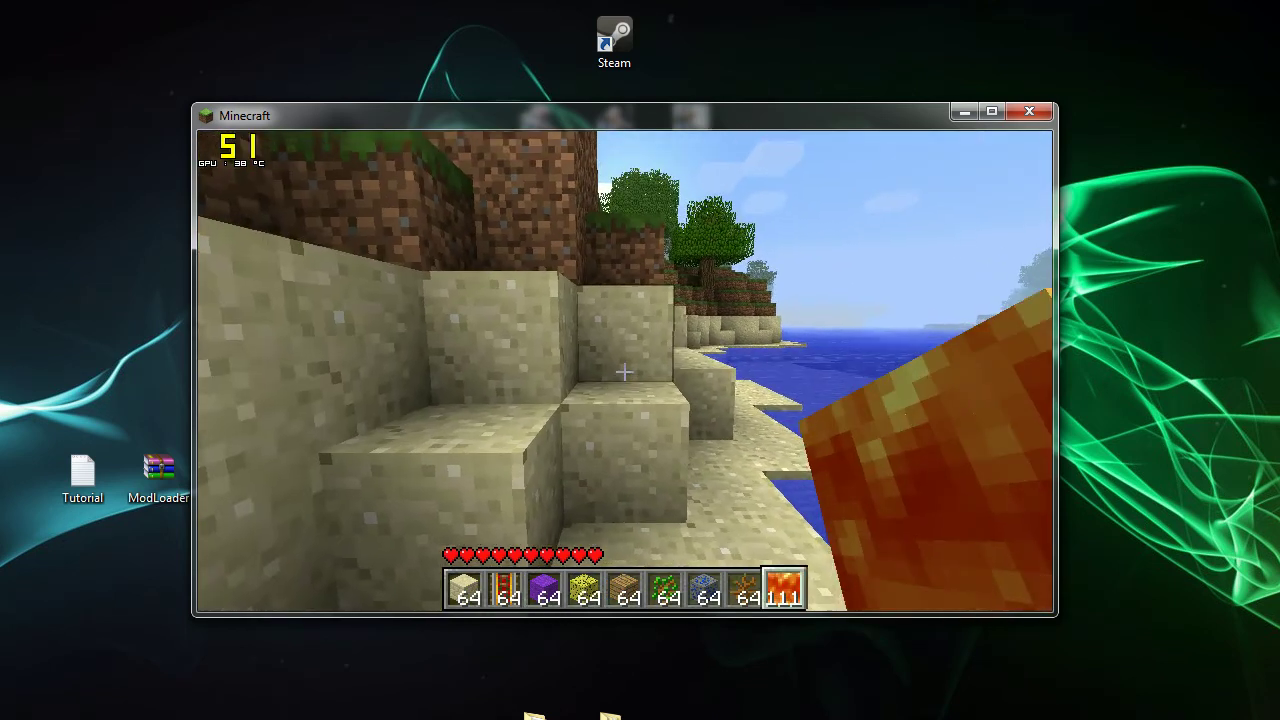
right_click(624, 372)
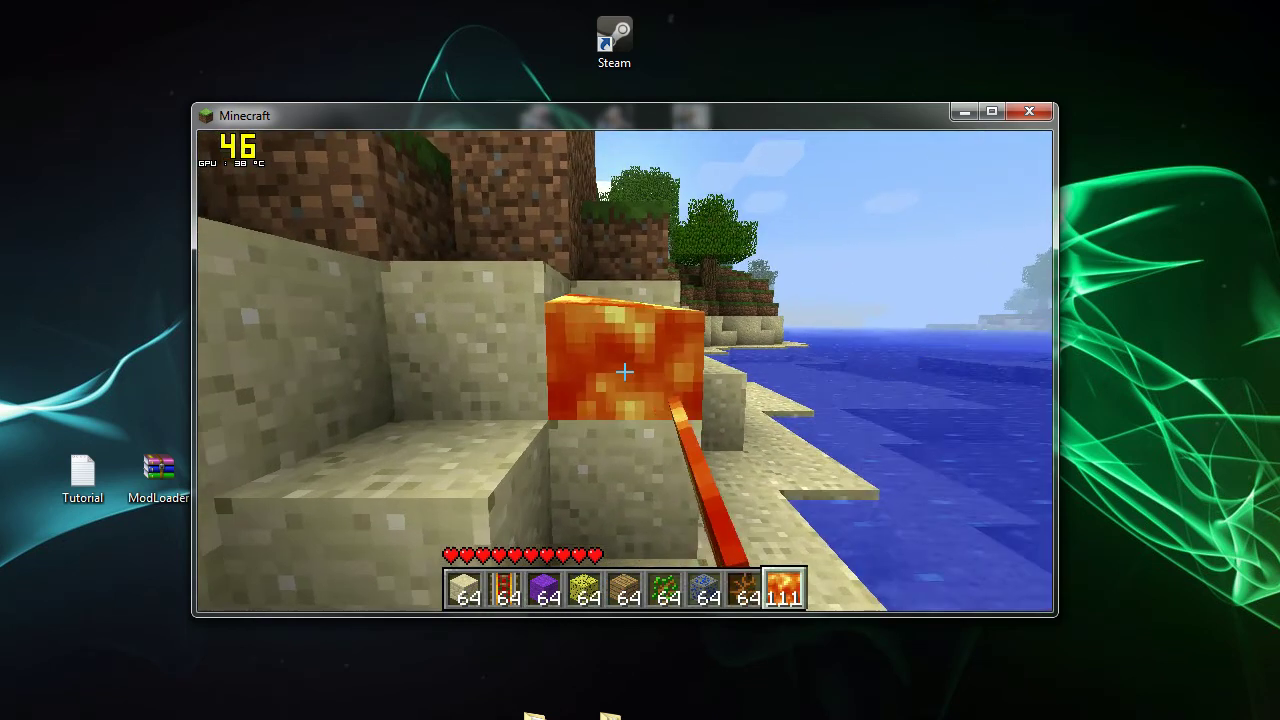
right_click(624, 372)
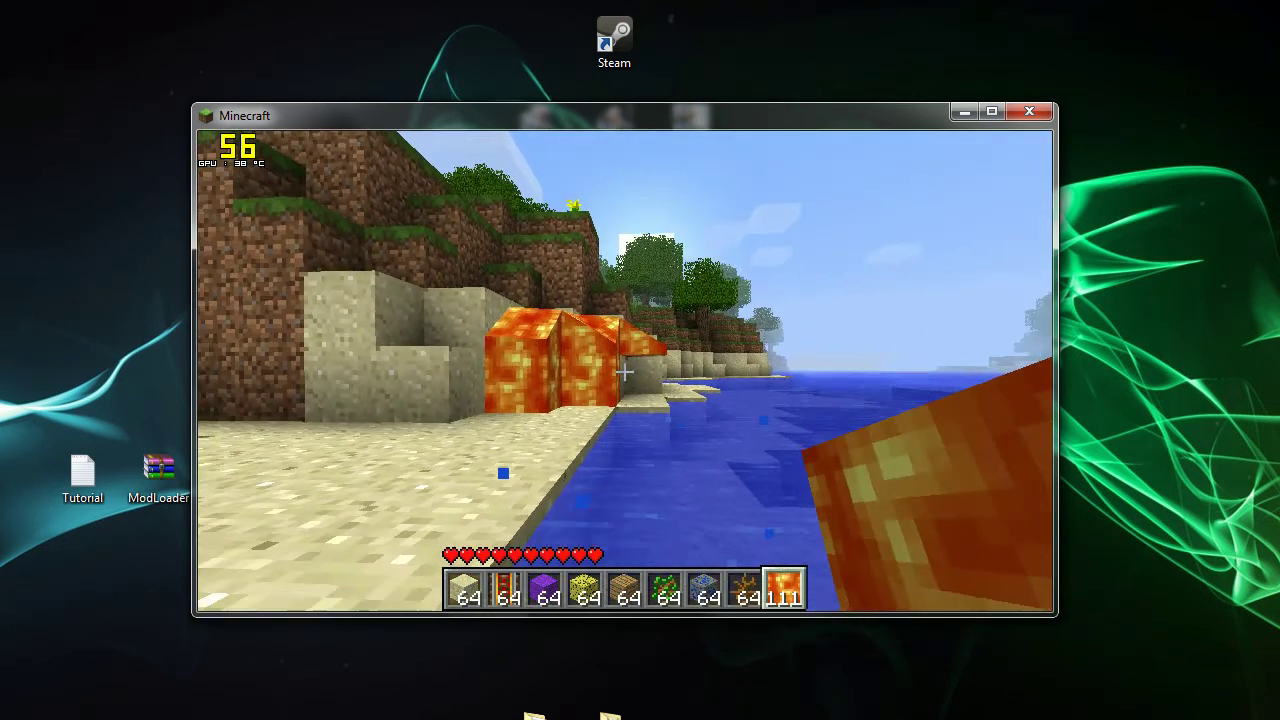
key(e)
key(e)
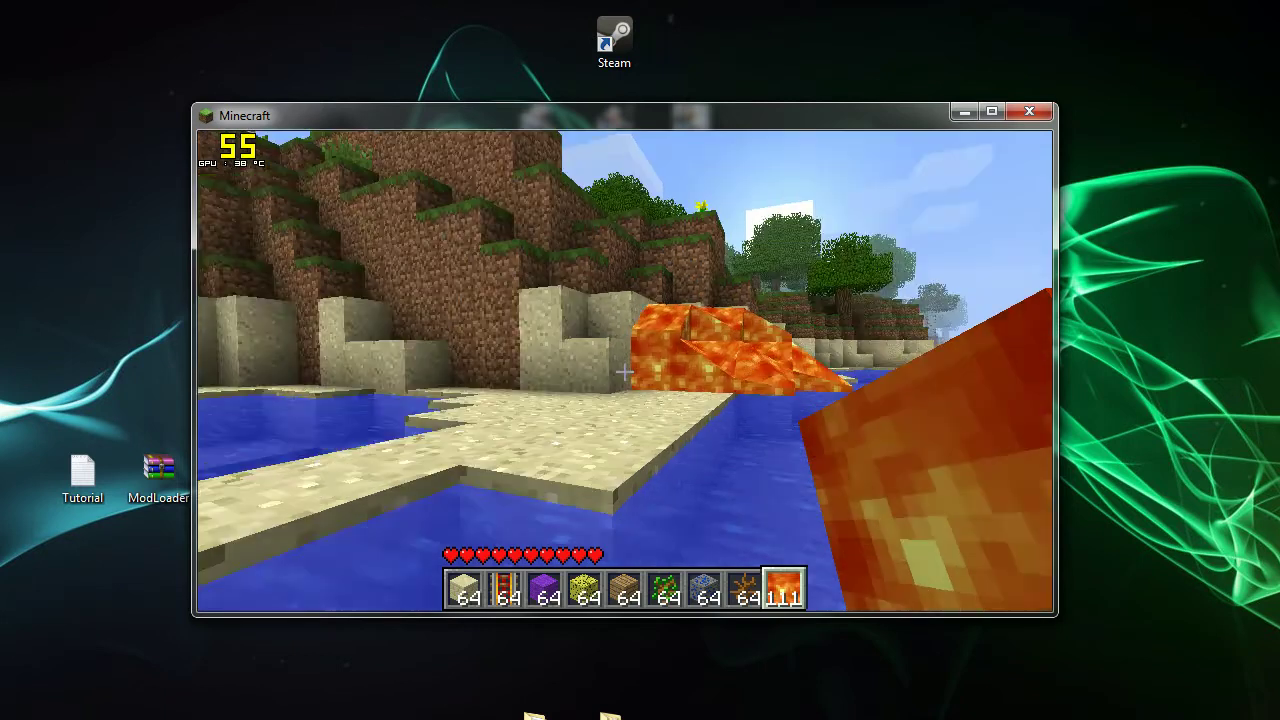
key(e)
key(e)
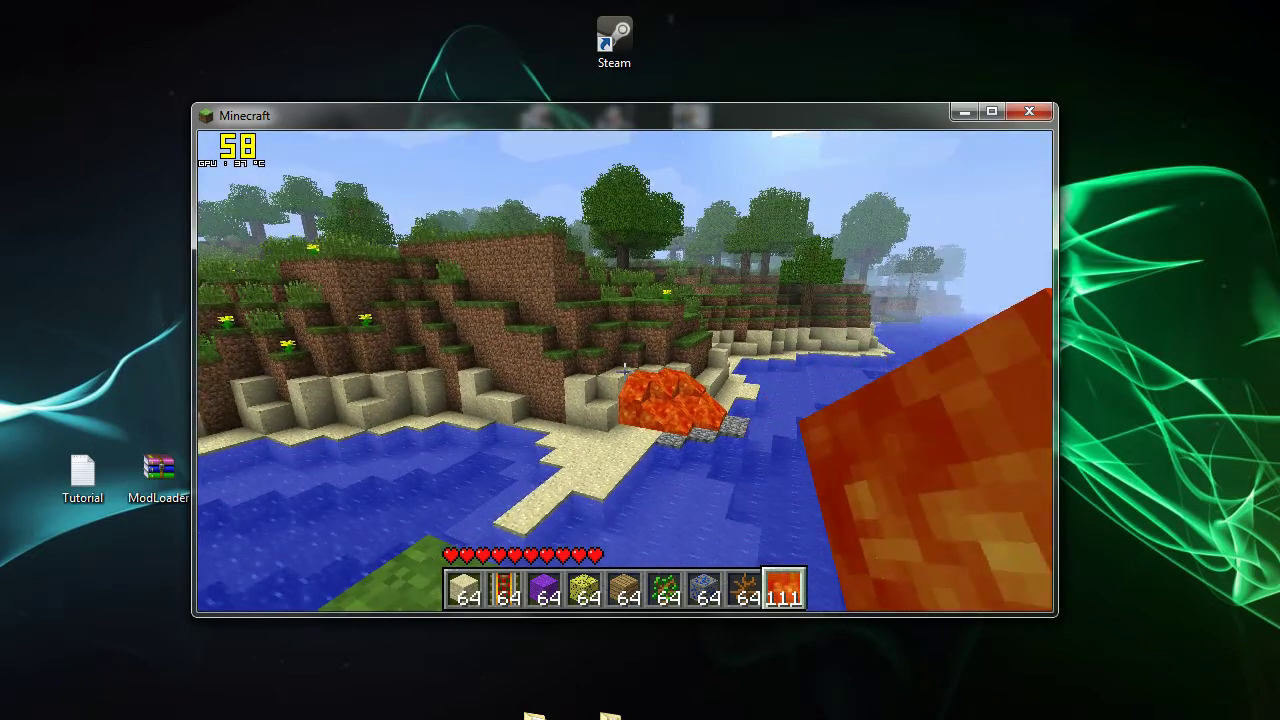
Toggle the TooManyItems item panel off and back on with O around the inventory
key(e)
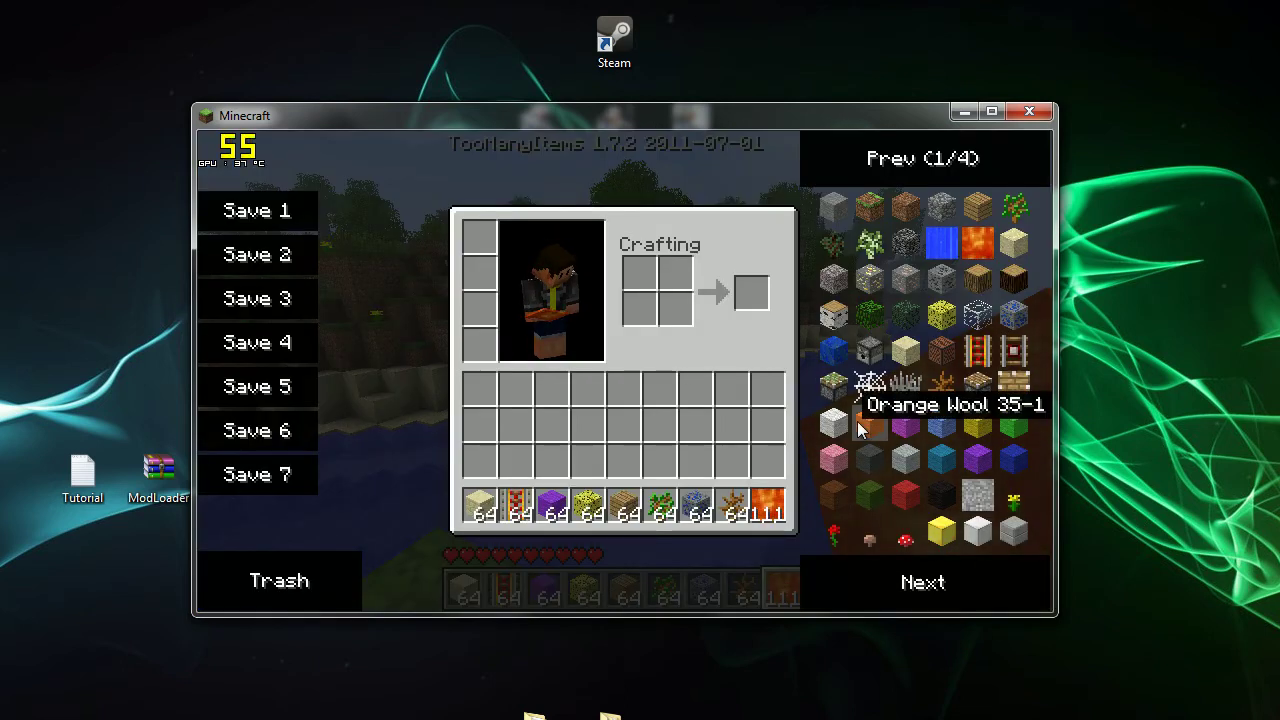
key(e)
key(e)
key(o)
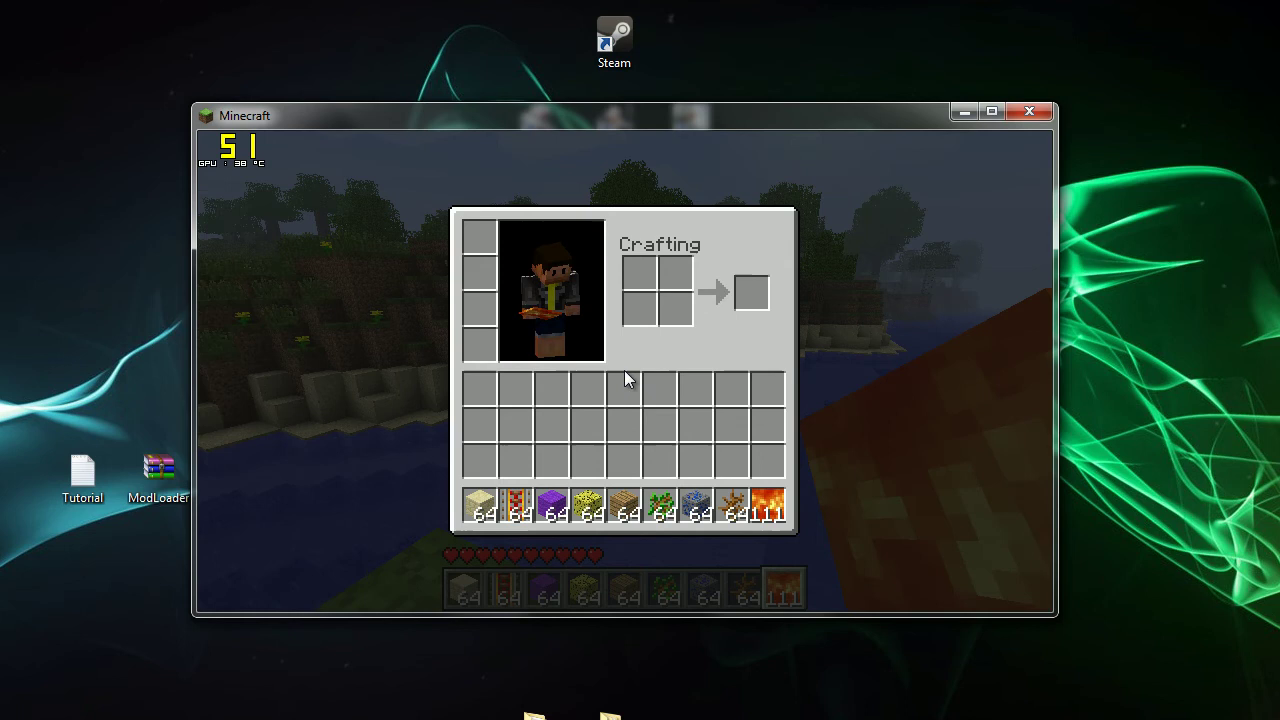
key(o)
key(e)
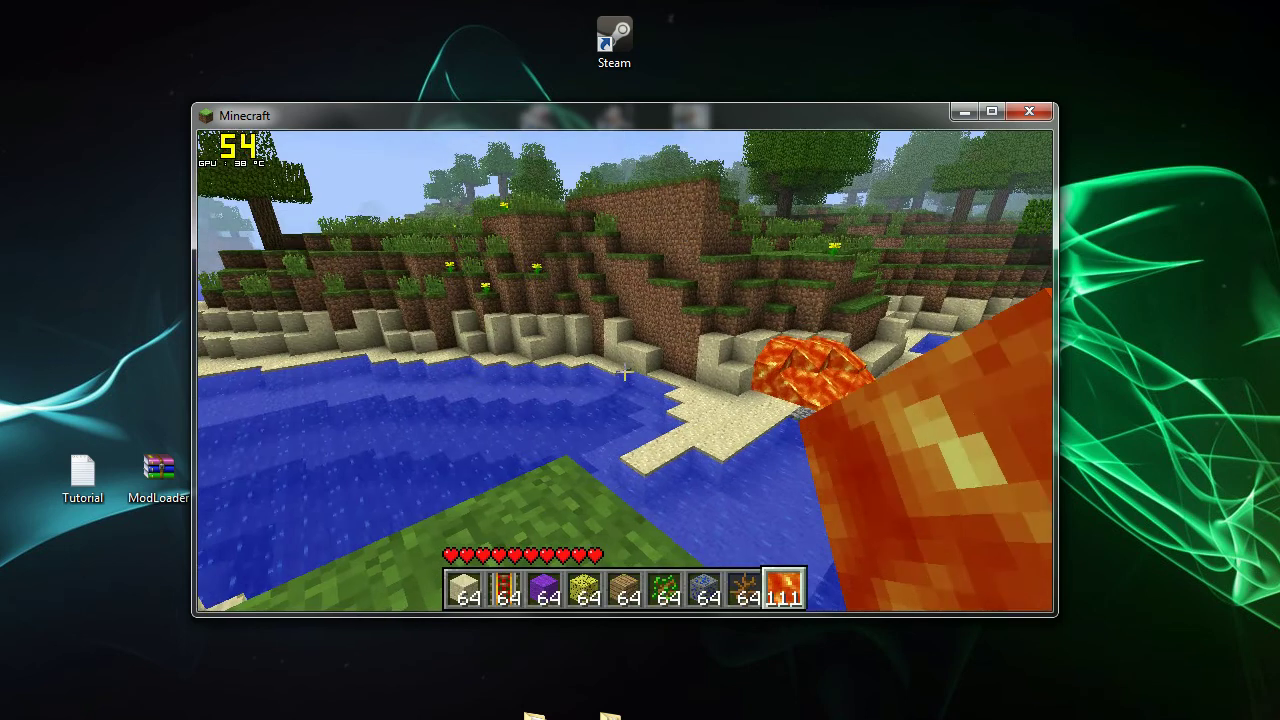